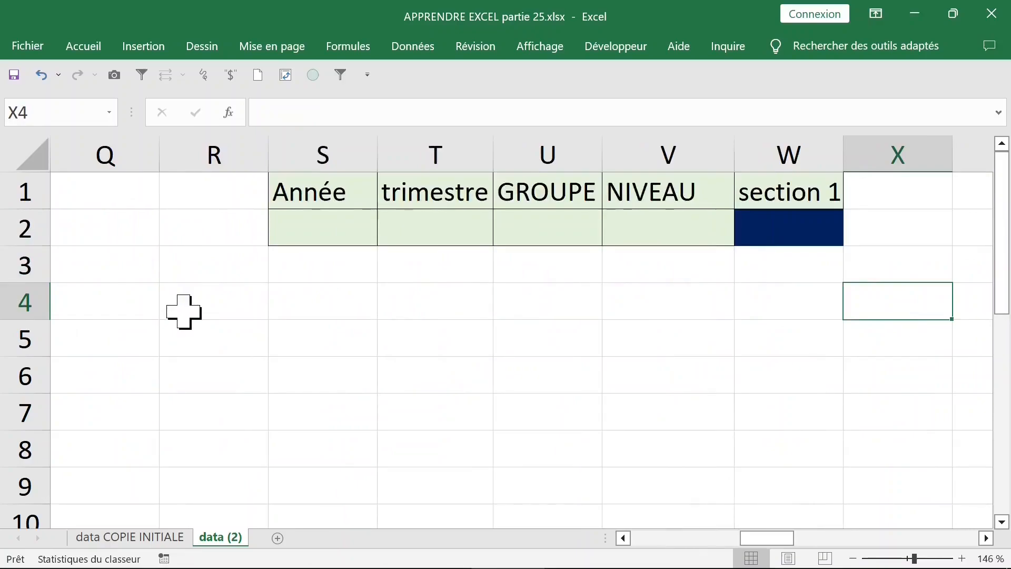
Create named ranges for the header rows A1:M4 using only the left column labels as names.
key(Up)
key(Up)
key(Up)
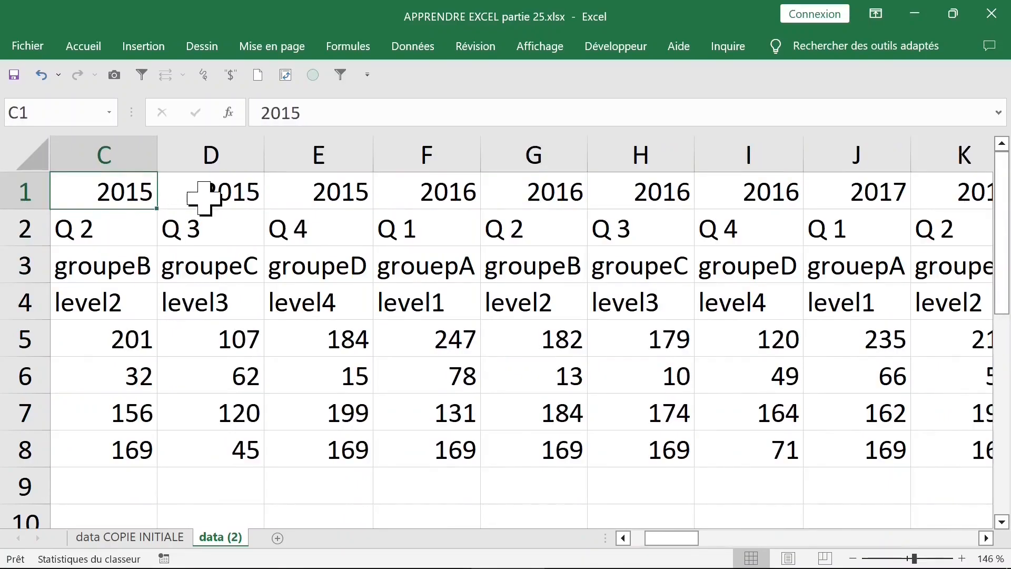
key(shift+Left)
key(shift+Left)
click(131, 193)
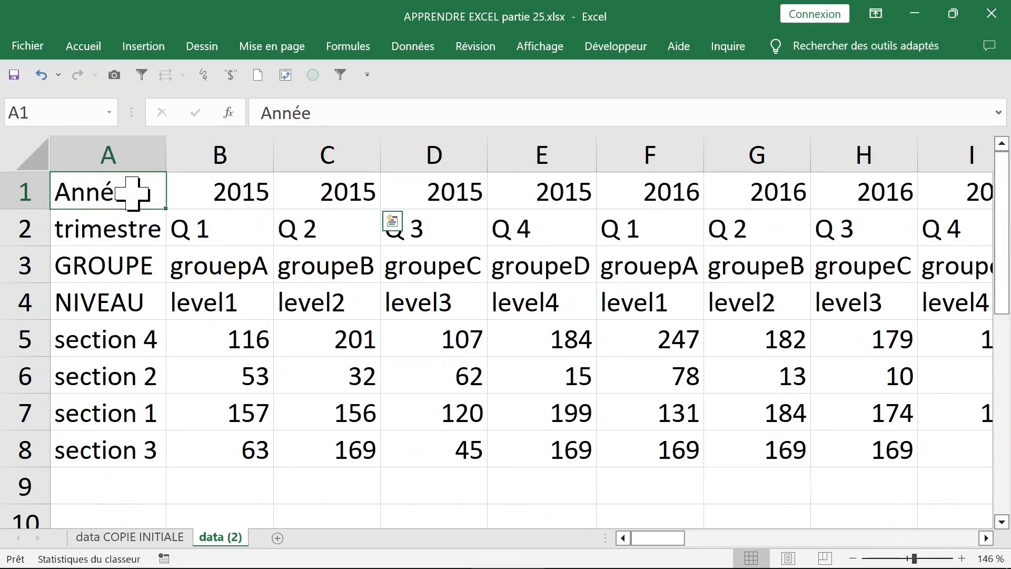
drag(132, 194, 131, 298)
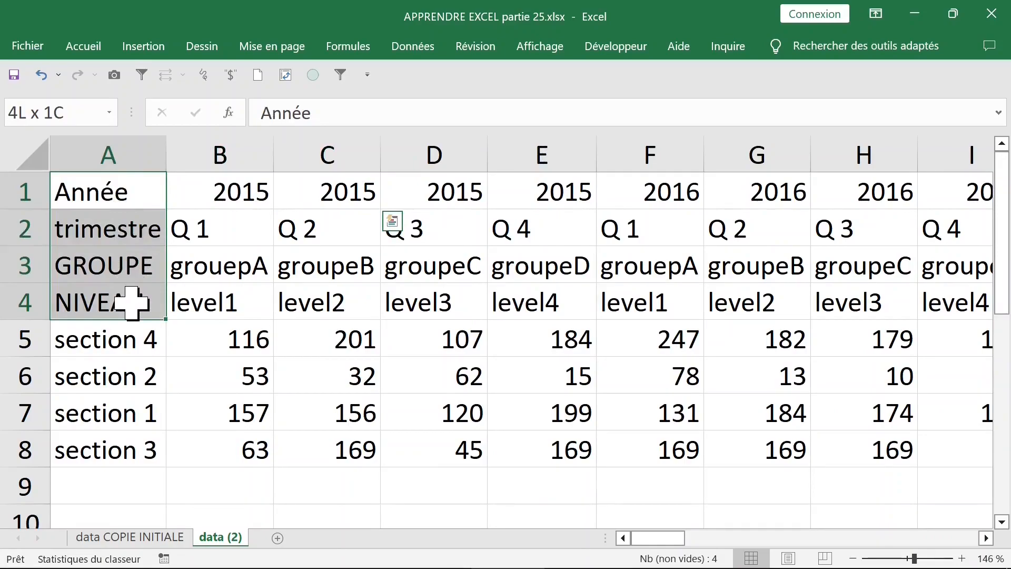
drag(132, 303, 132, 303)
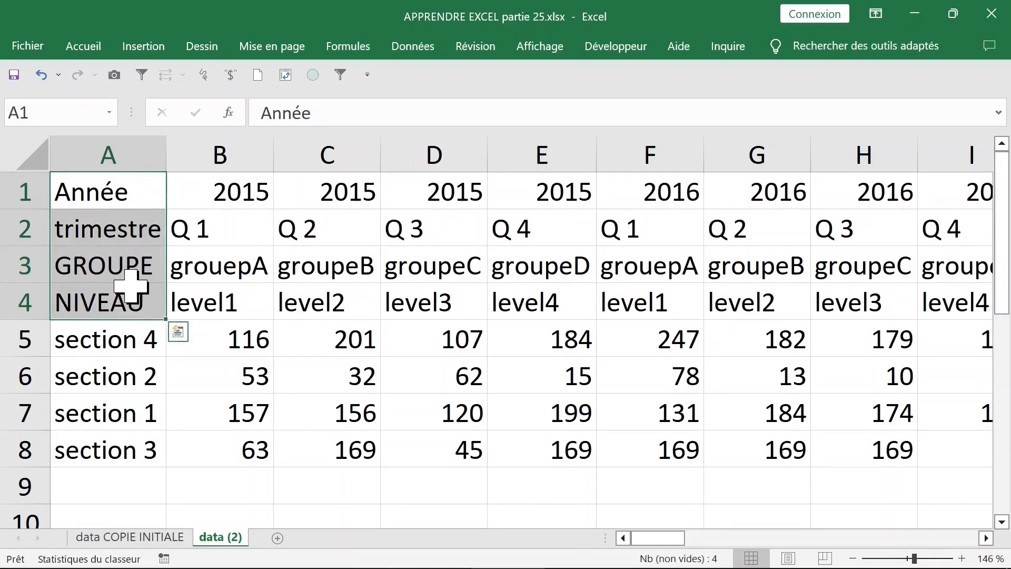
key(ctrl+shift+Right)
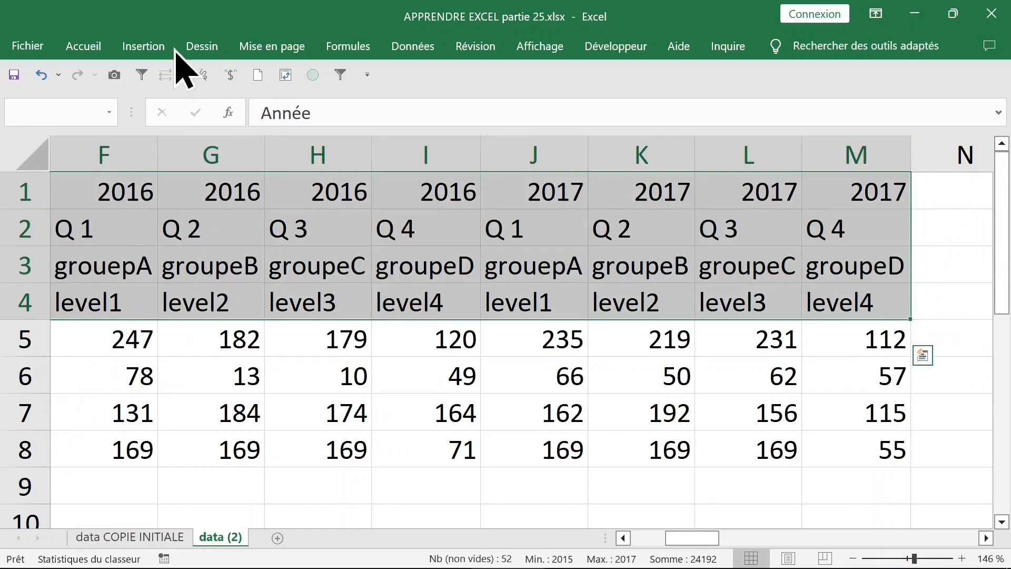
click(95, 53)
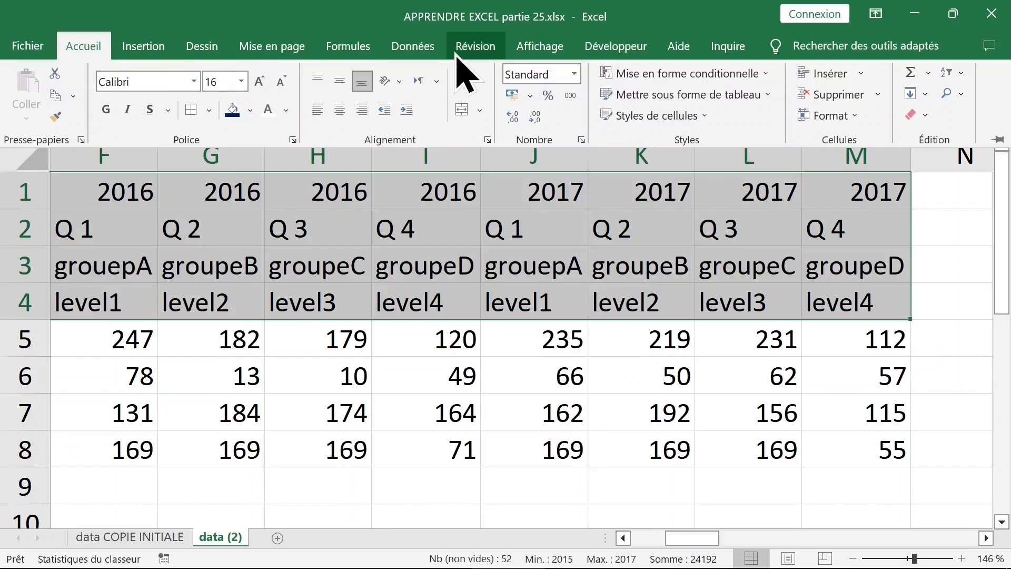
click(347, 47)
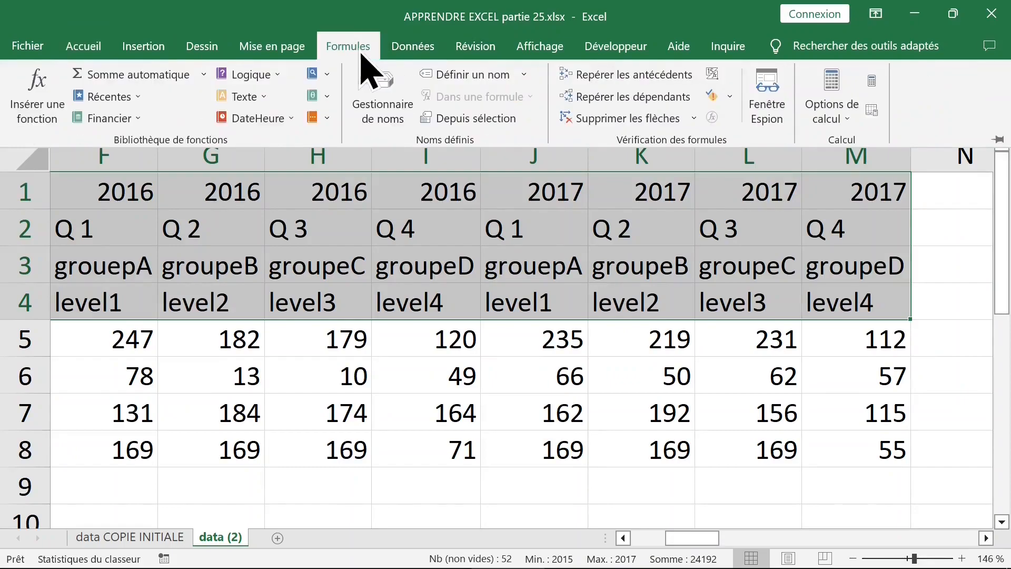
click(483, 120)
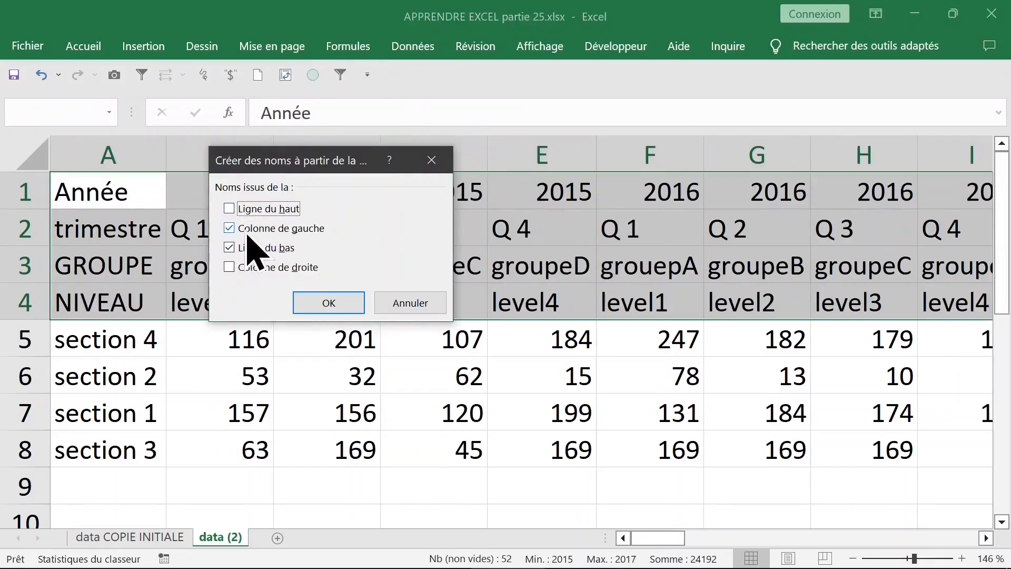
click(229, 248)
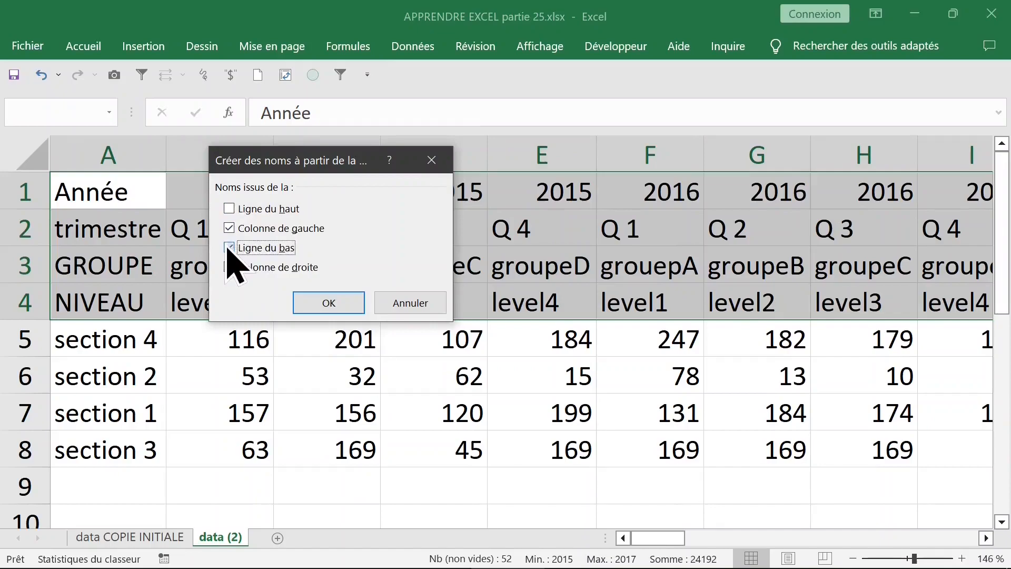
click(331, 305)
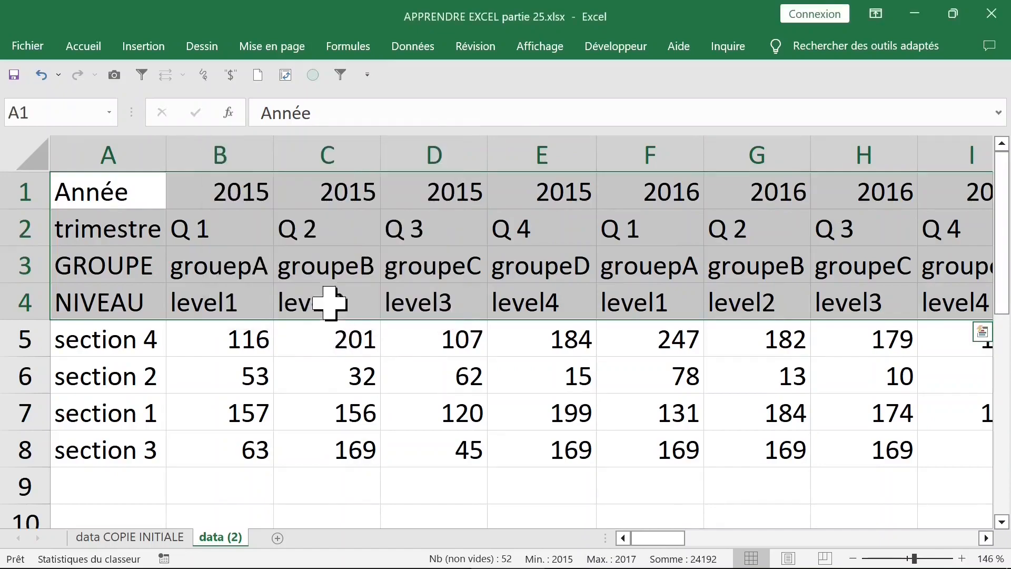
Review the list of defined names and go to the named range Année to check the cells it covers.
click(334, 301)
click(179, 224)
click(109, 112)
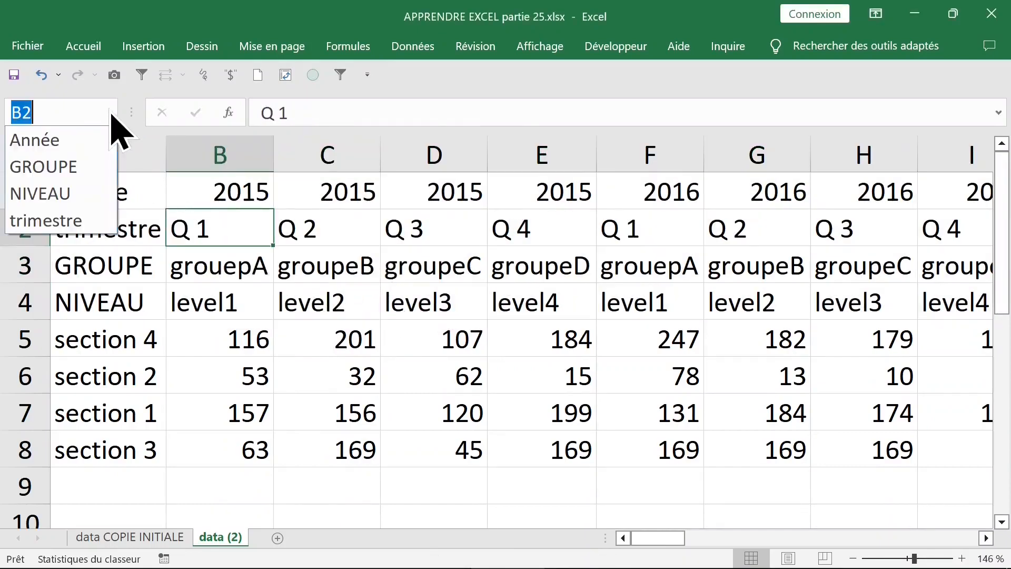
click(76, 141)
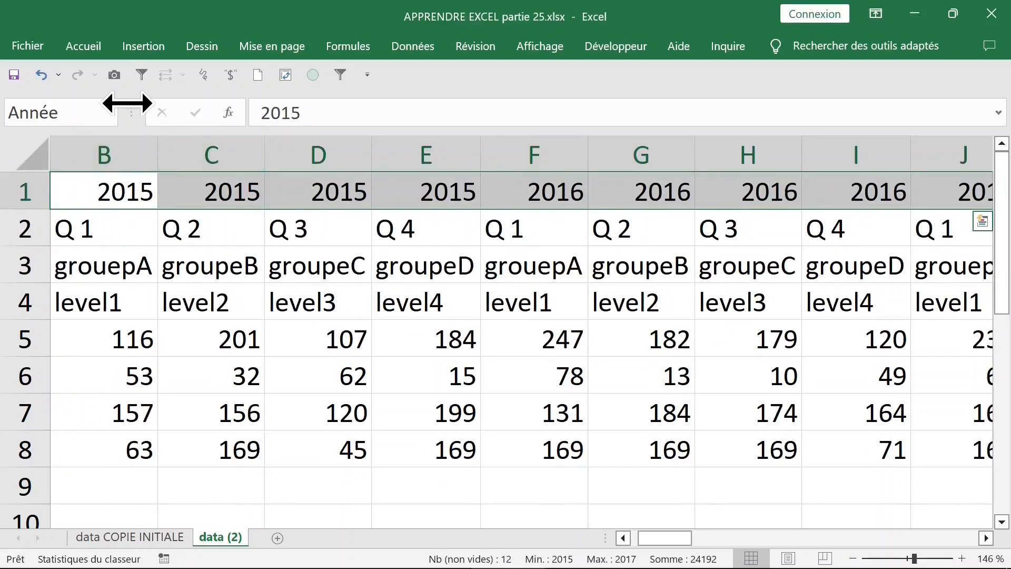
click(109, 112)
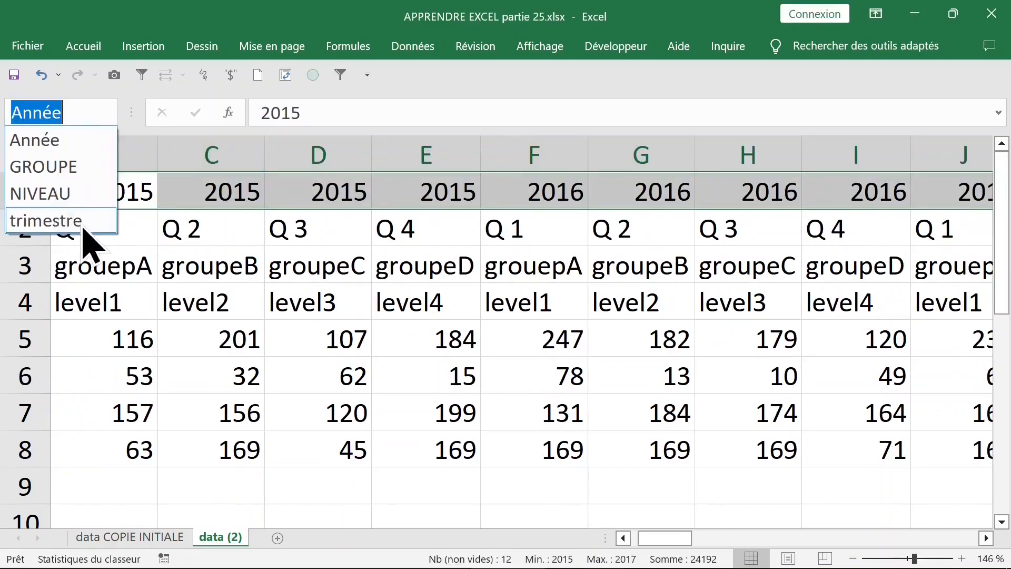
click(333, 225)
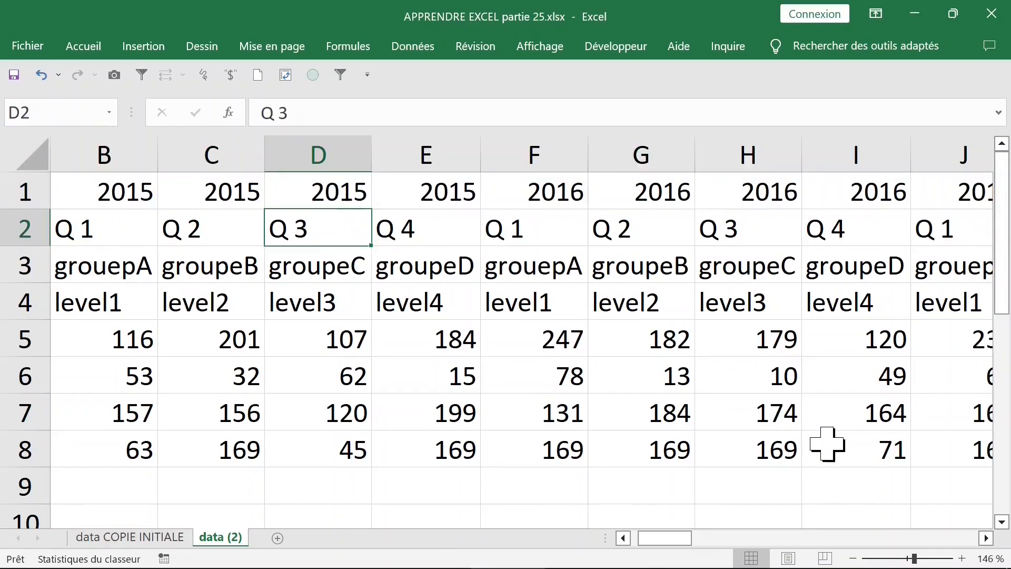
Delete the empty columns O and P between the data and the green criteria table.
click(852, 558)
click(852, 558)
click(852, 558)
click(852, 559)
click(817, 202)
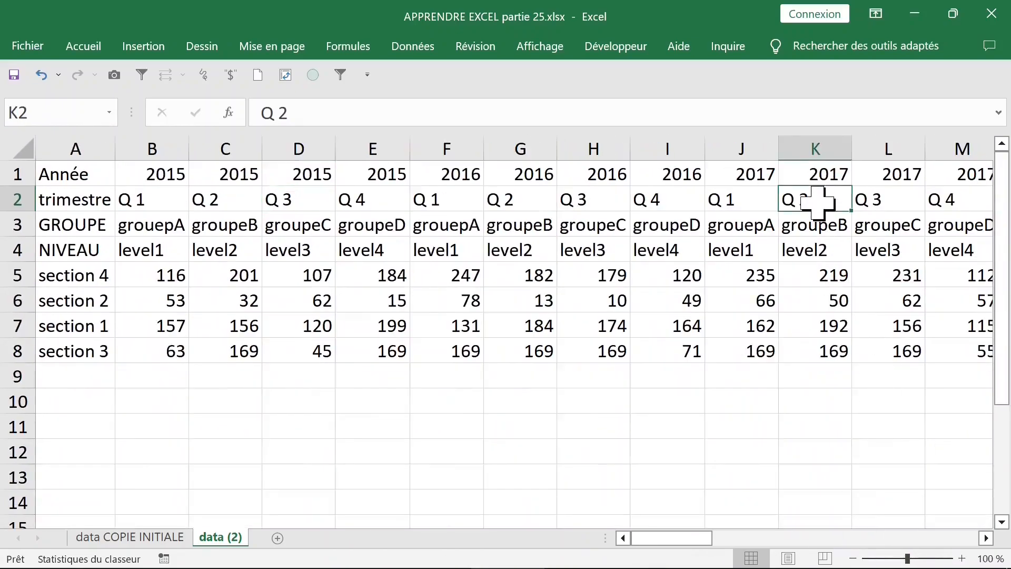
key(Right)
key(Right)
key(Right)
key(Right)
key(Right)
key(Right)
key(Right)
key(Right)
key(Right)
key(Right)
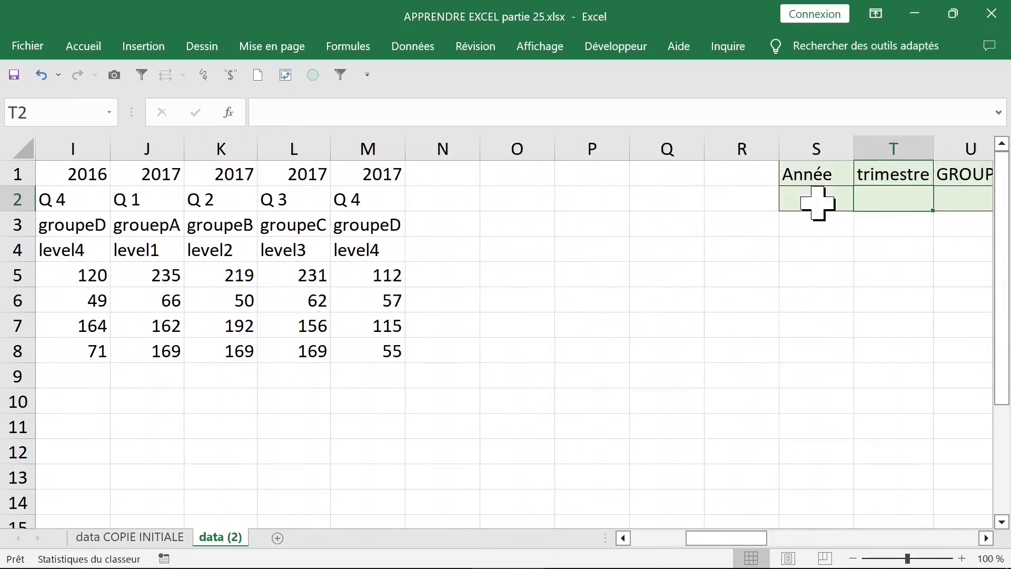
key(Right)
key(Right)
key(Right)
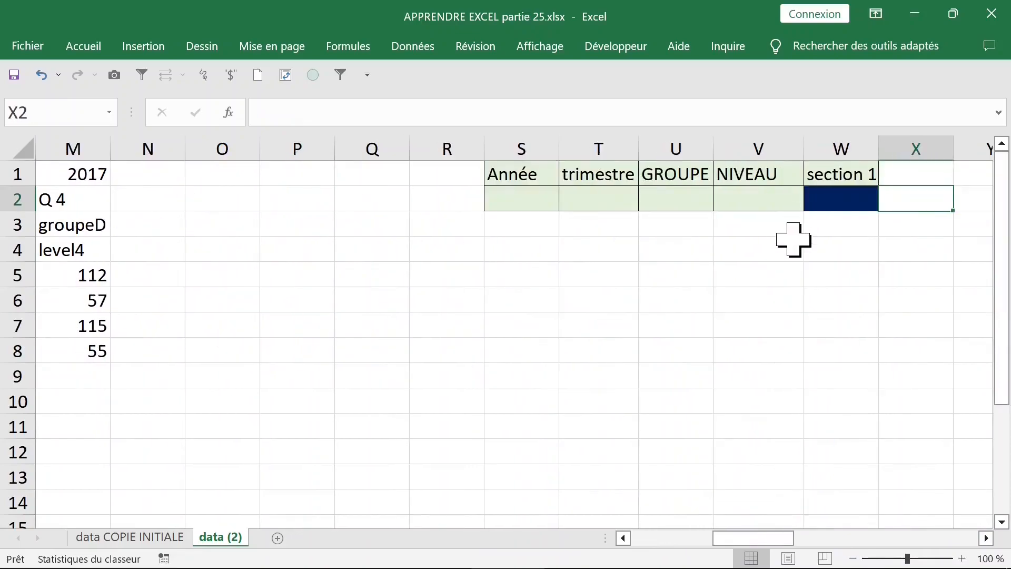
drag(312, 146, 243, 140)
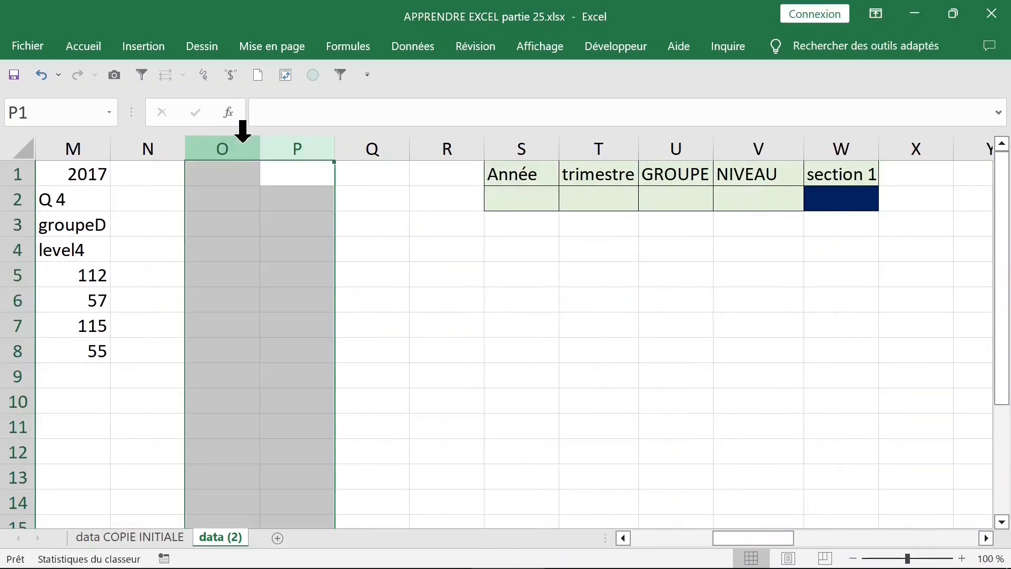
key(ctrl+minus)
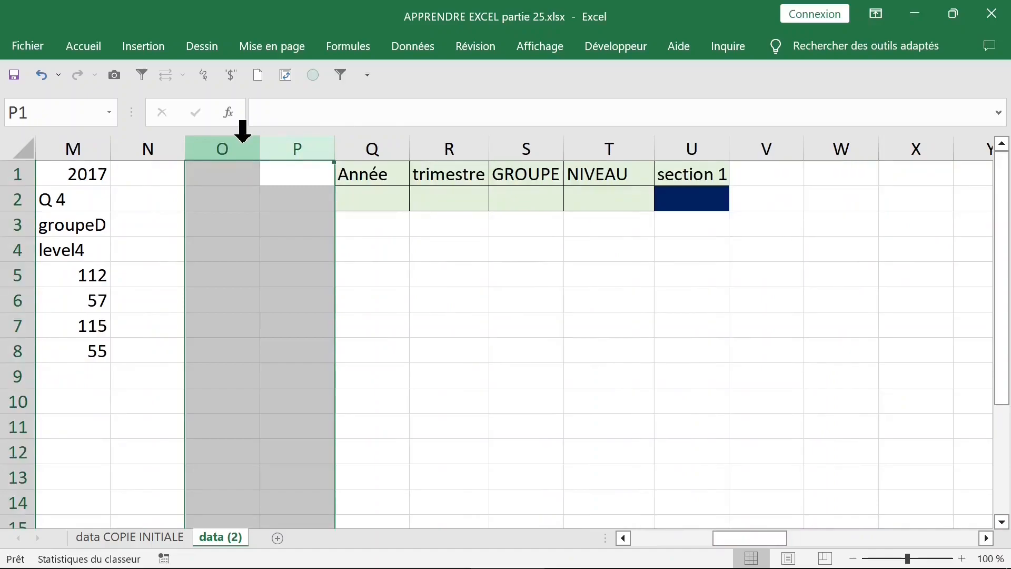
Go through the criteria cells for Année, trimestre and NIVEAU and the section 1 result cell of the small table.
click(464, 202)
click(377, 203)
click(571, 199)
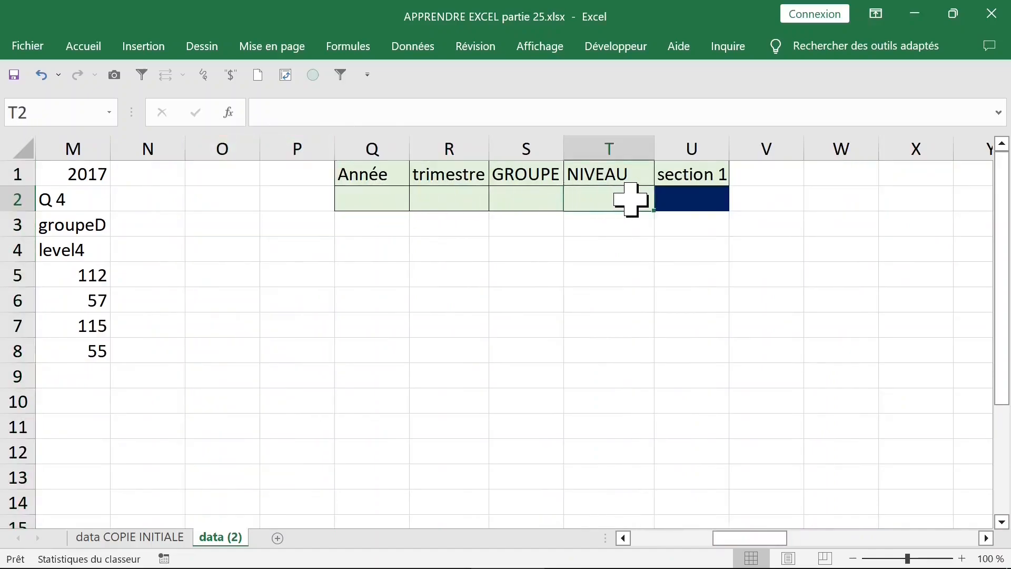
click(679, 199)
click(688, 169)
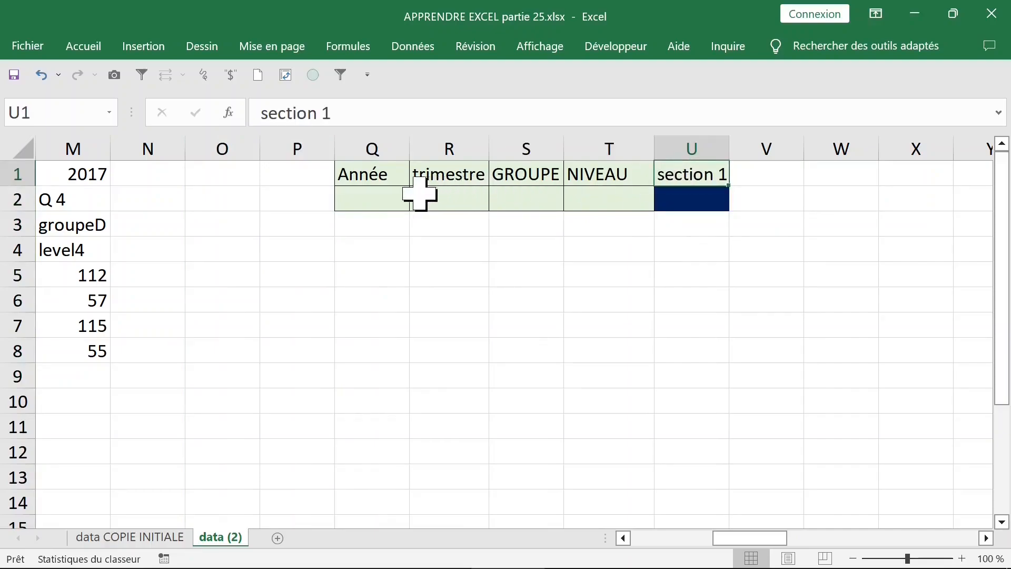
click(699, 199)
Add a Liste data validation to cell Q2 under Année with the named range =Année as its source.
click(400, 199)
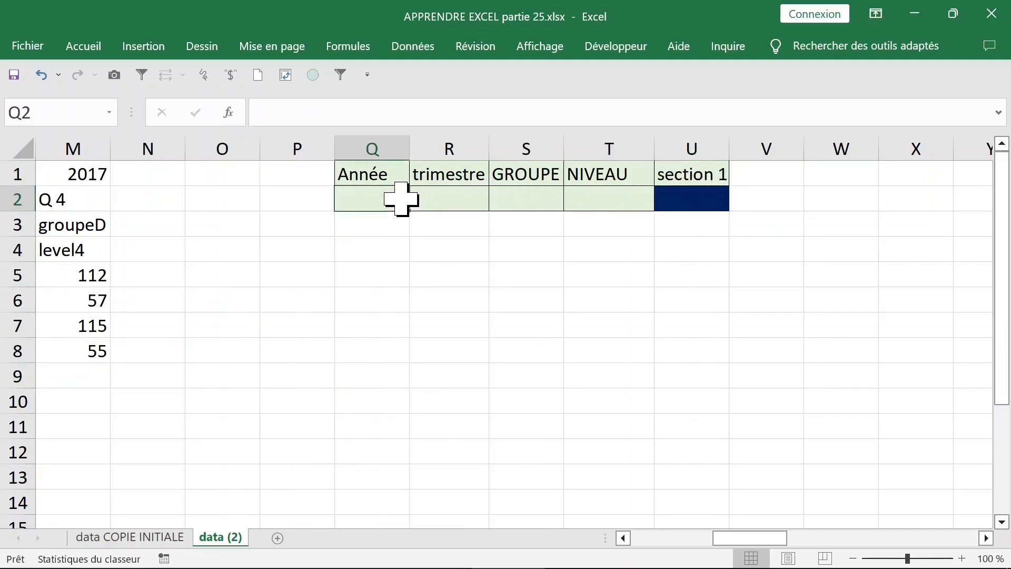
click(86, 48)
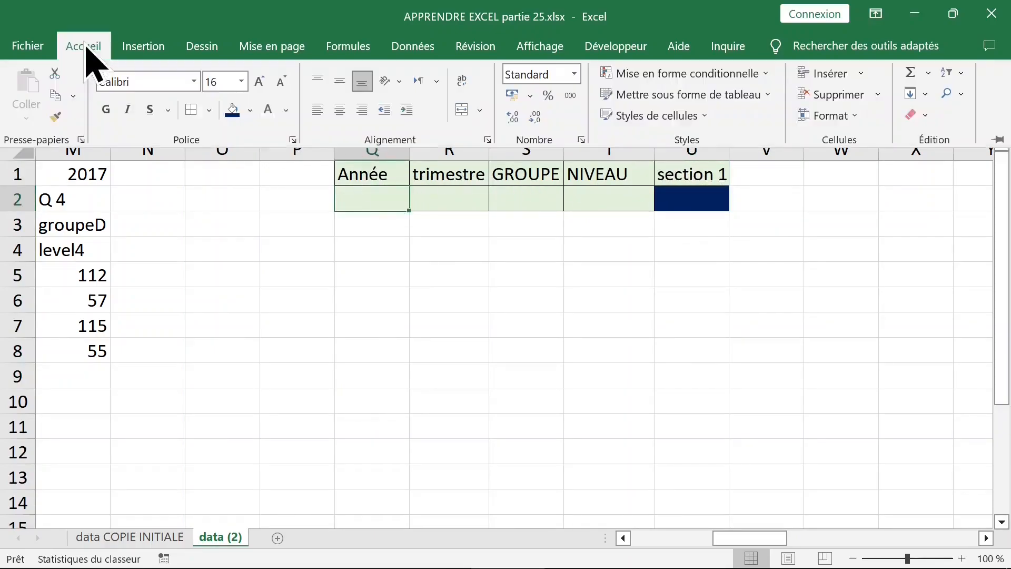
double_click(86, 47)
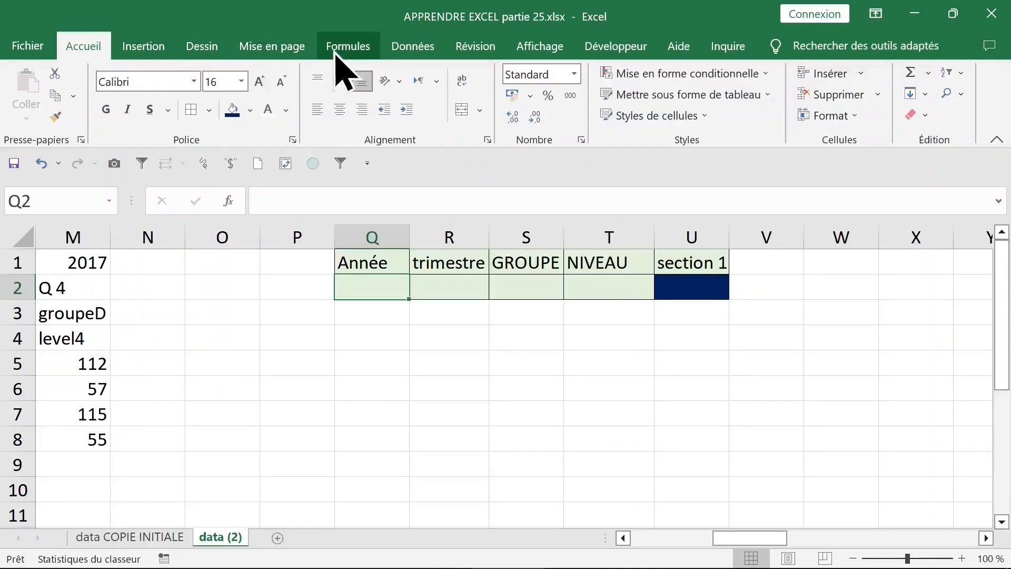
click(416, 50)
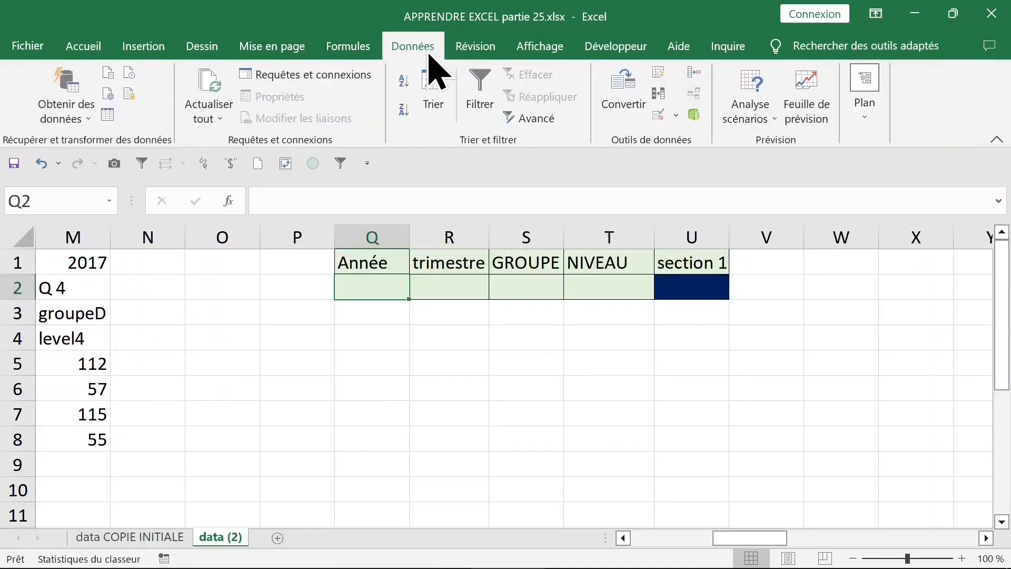
click(658, 115)
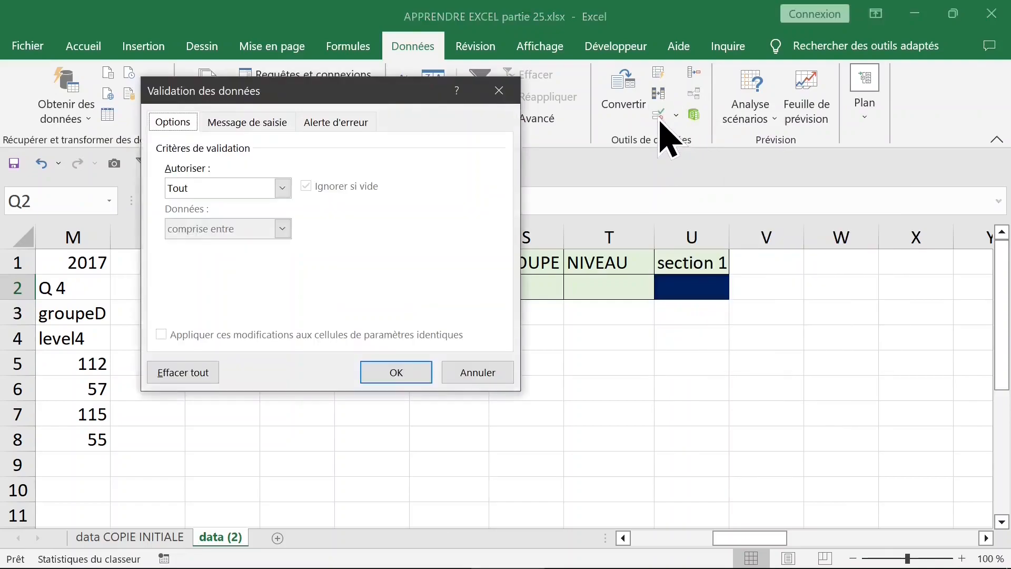
drag(321, 93, 658, 137)
click(620, 232)
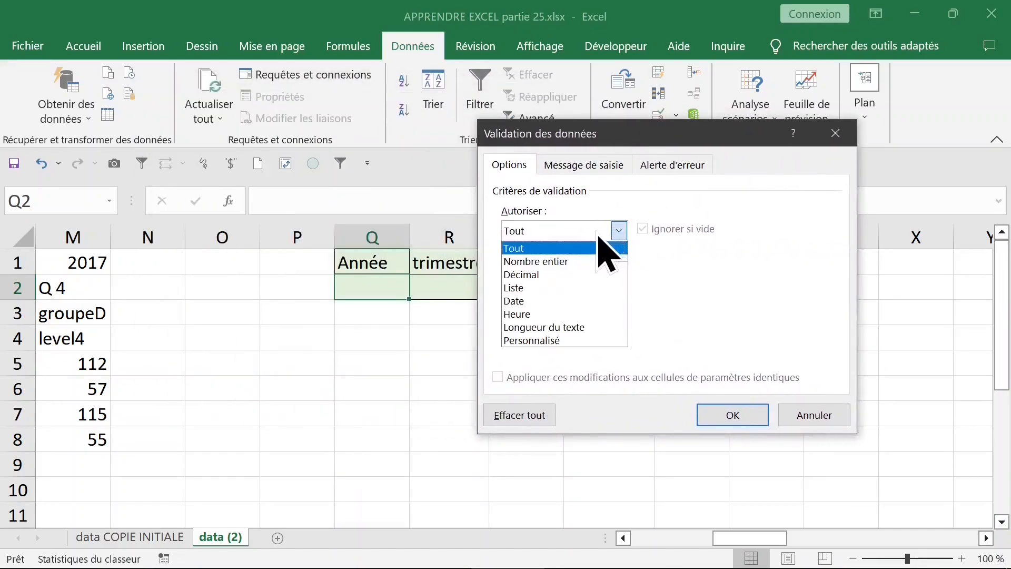
click(546, 296)
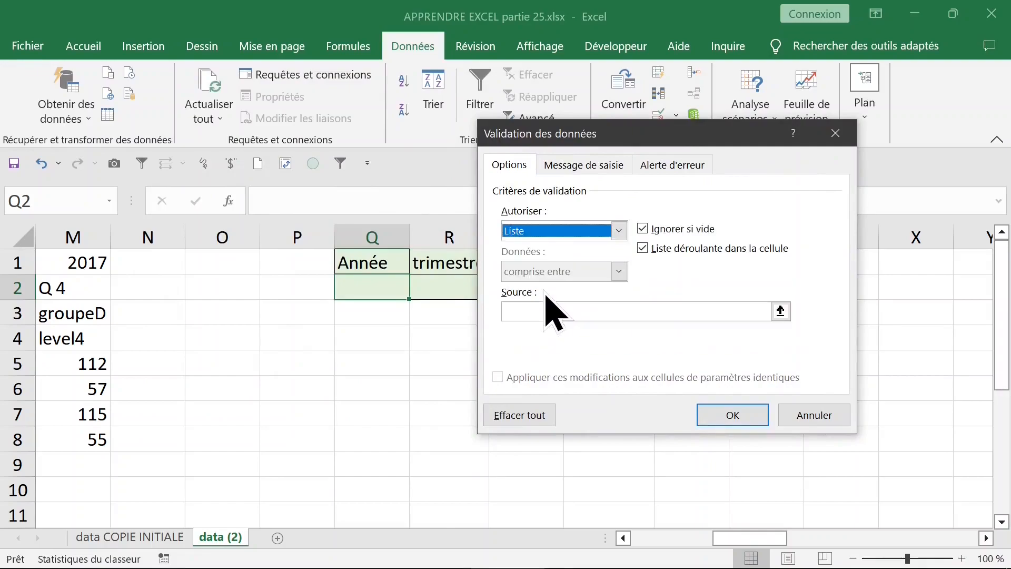
click(529, 311)
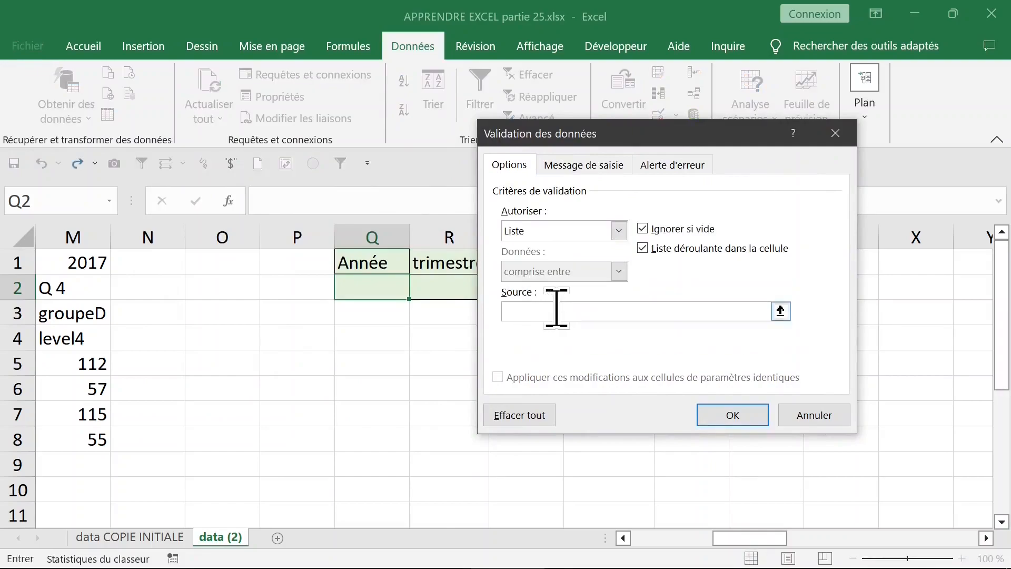
key(F3)
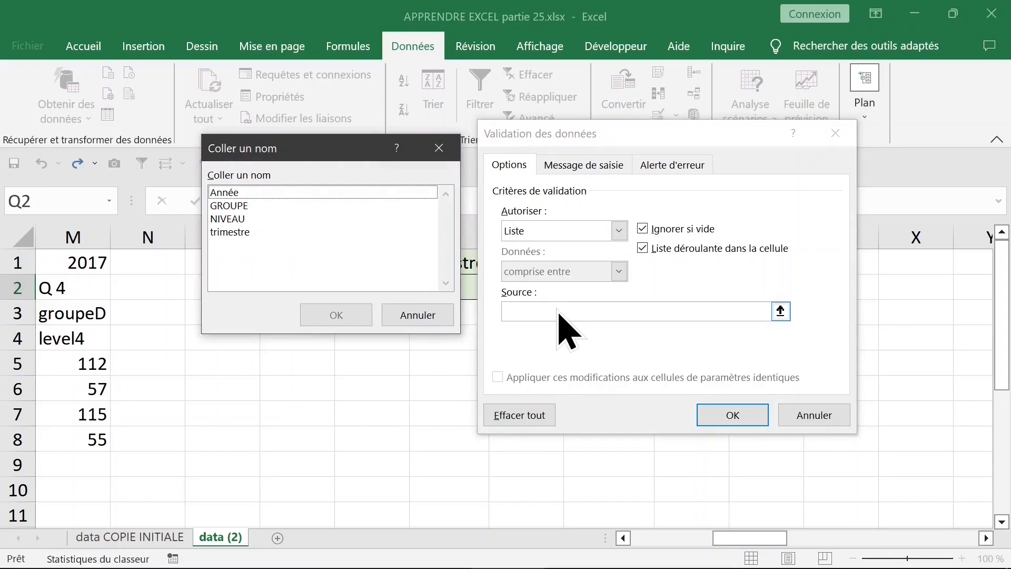
click(237, 193)
double_click(237, 193)
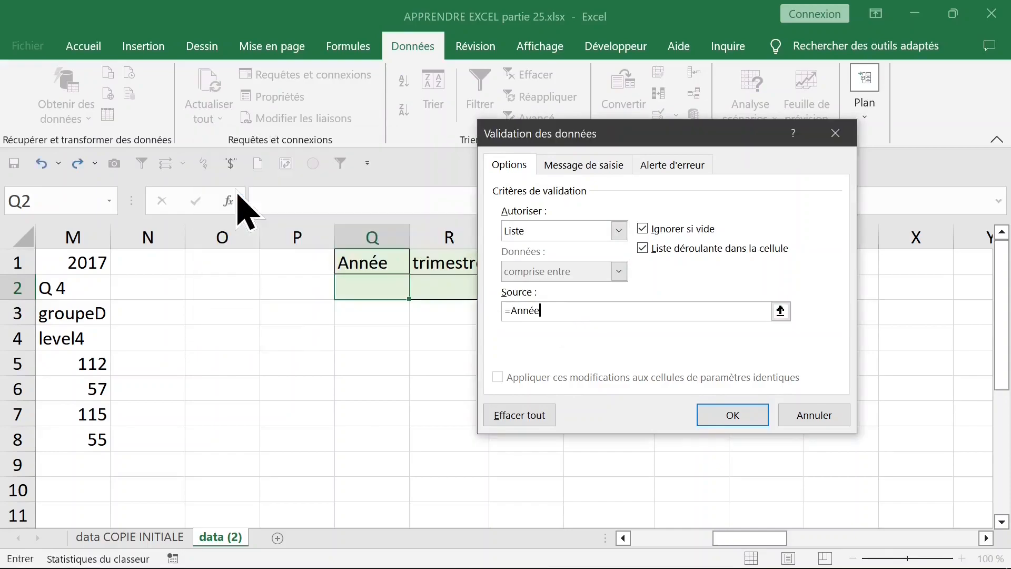
click(729, 417)
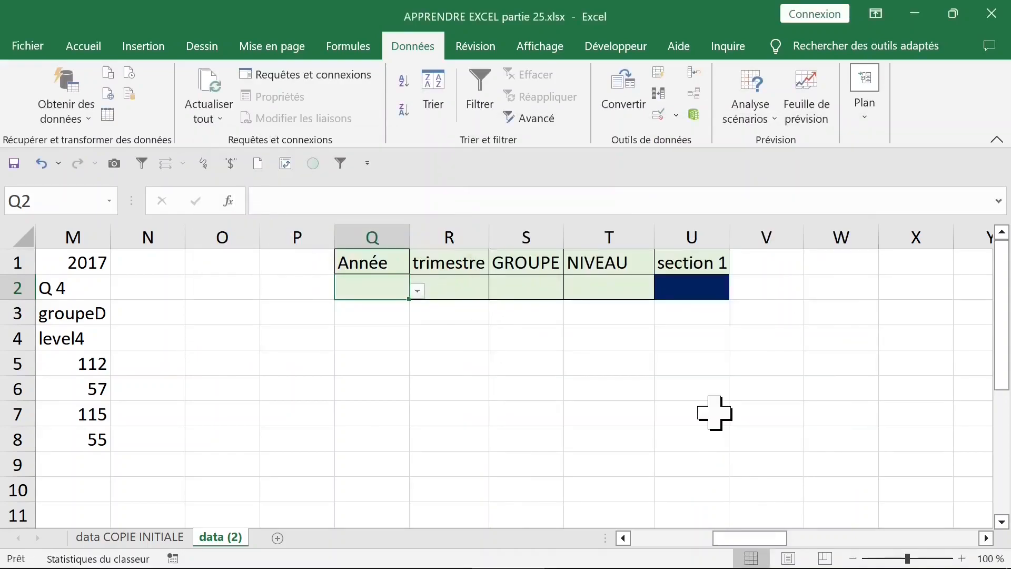
Check the years offered by the drop-down list in cell Q2 without choosing one.
click(626, 383)
click(373, 294)
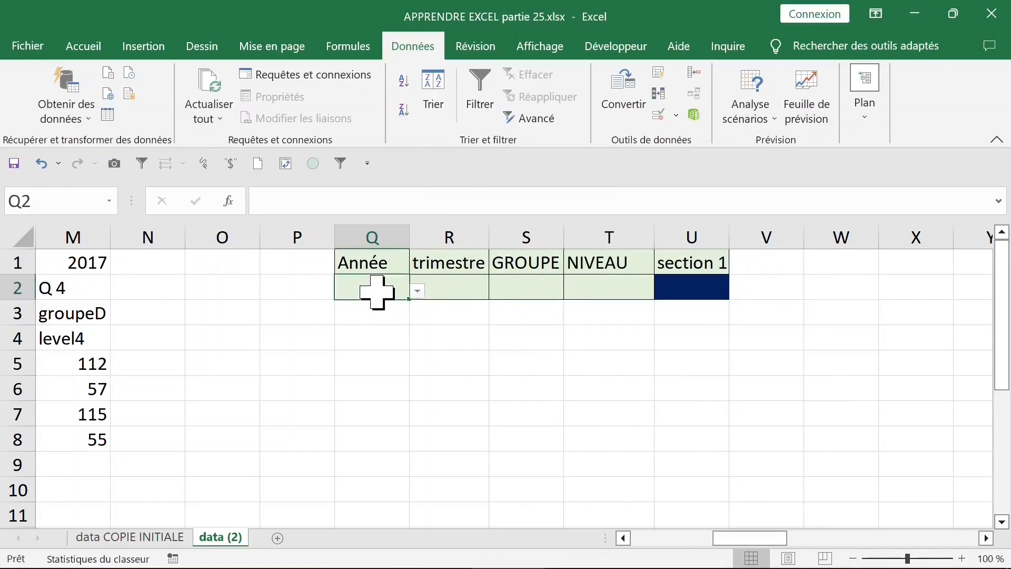
click(417, 291)
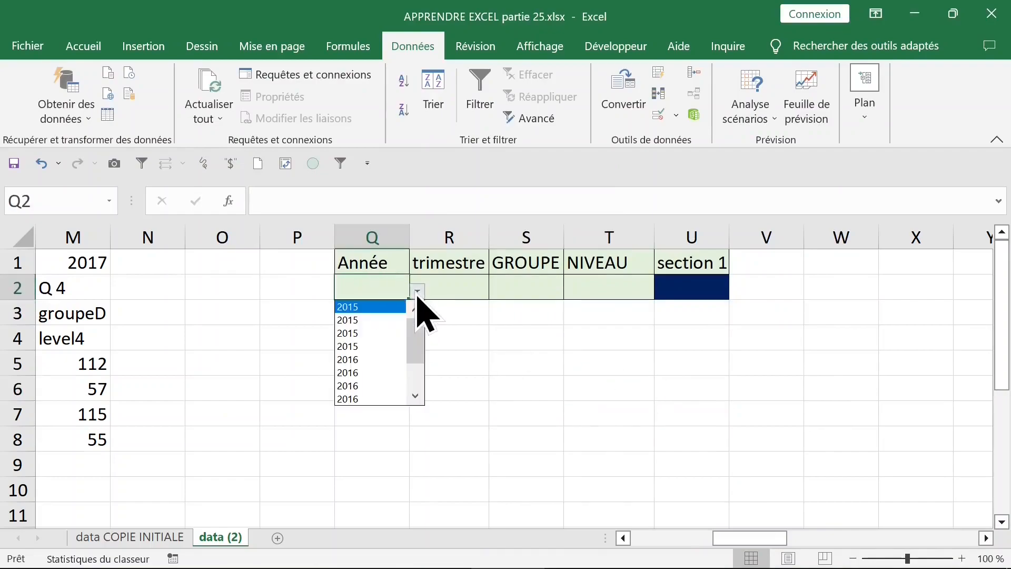
click(472, 343)
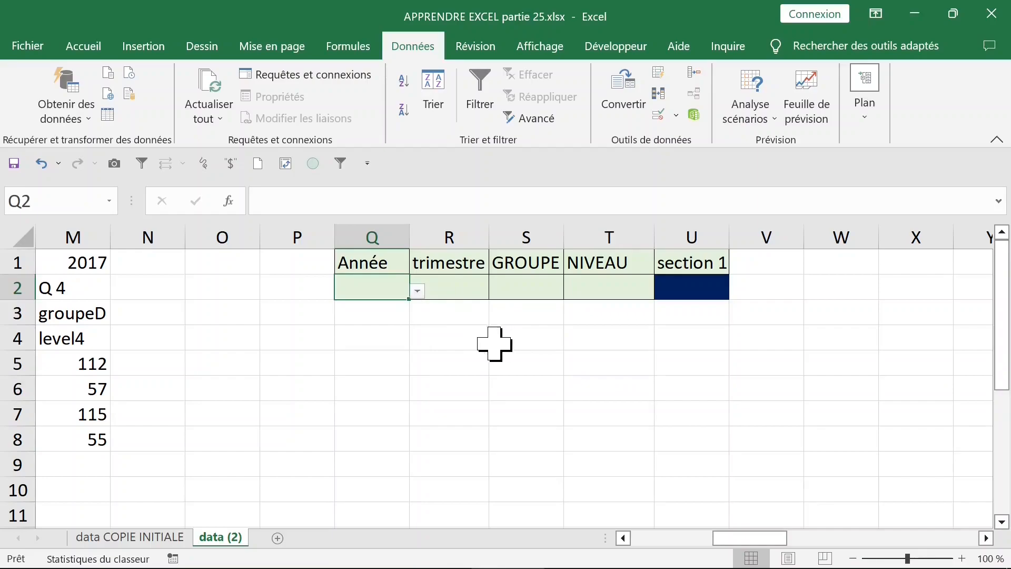
Collapse the ribbon to its tab names and select cell R2 under trimestre.
click(492, 341)
double_click(416, 55)
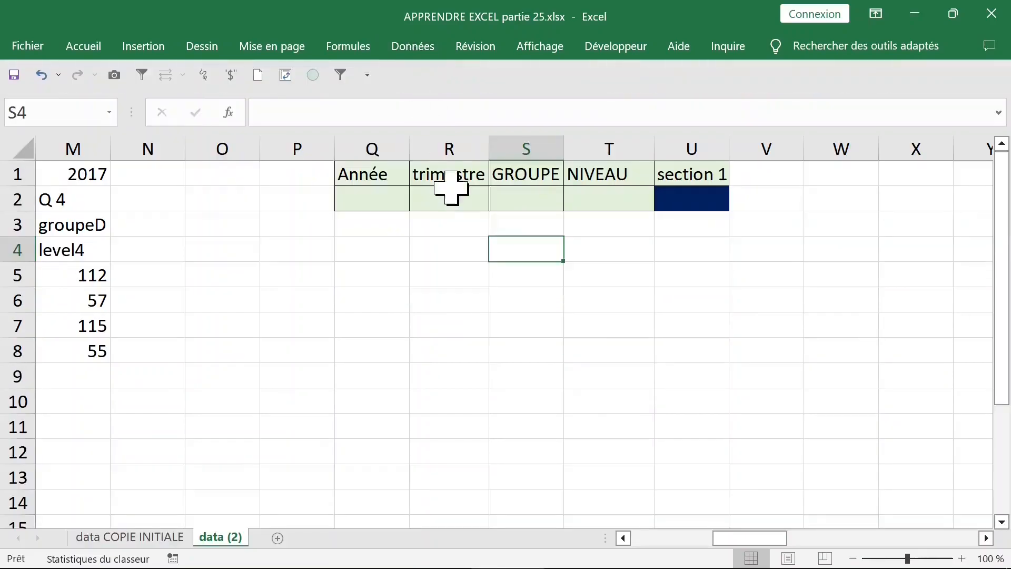
click(450, 197)
click(516, 199)
click(443, 198)
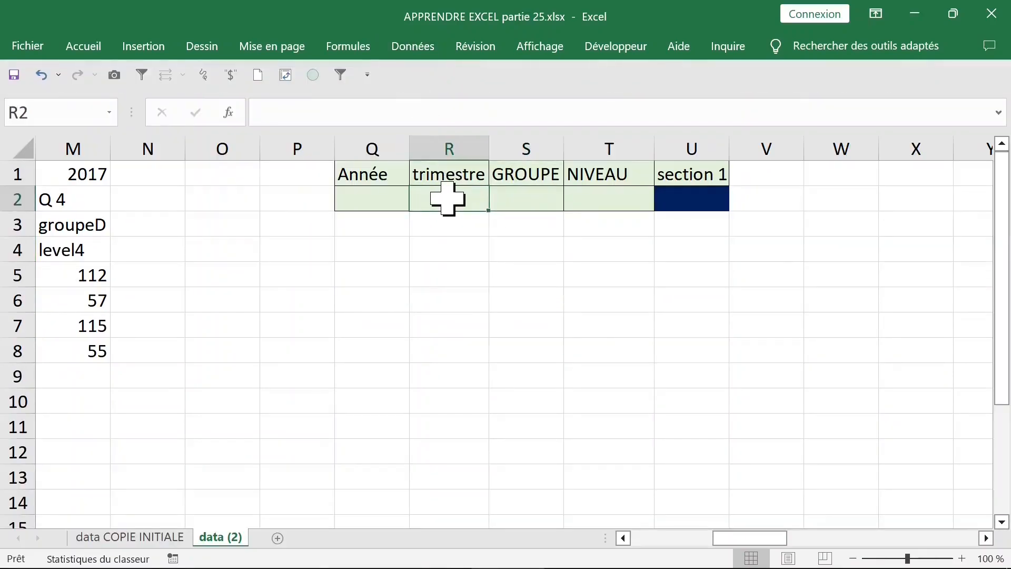
click(413, 53)
click(365, 51)
click(411, 51)
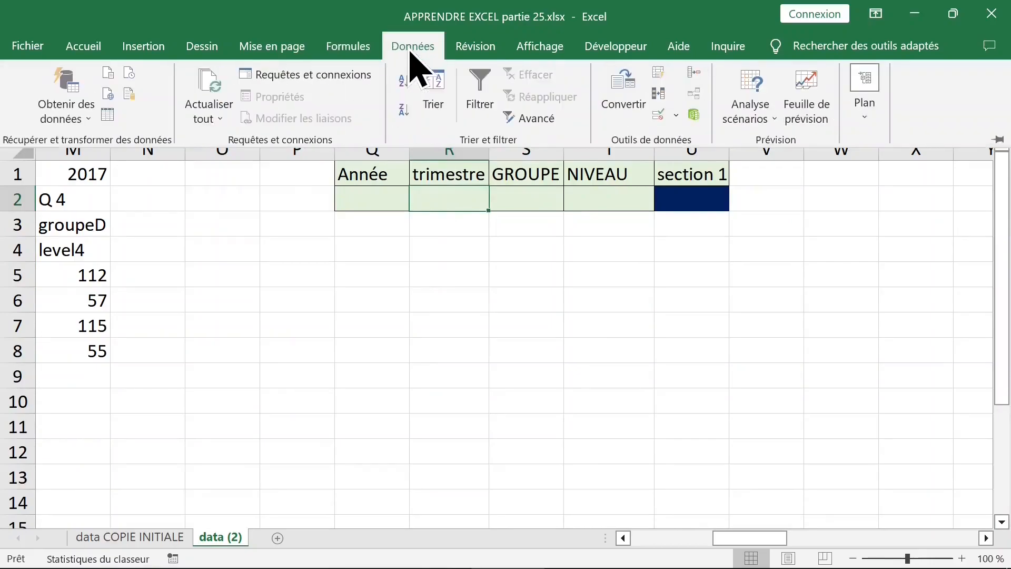
click(662, 117)
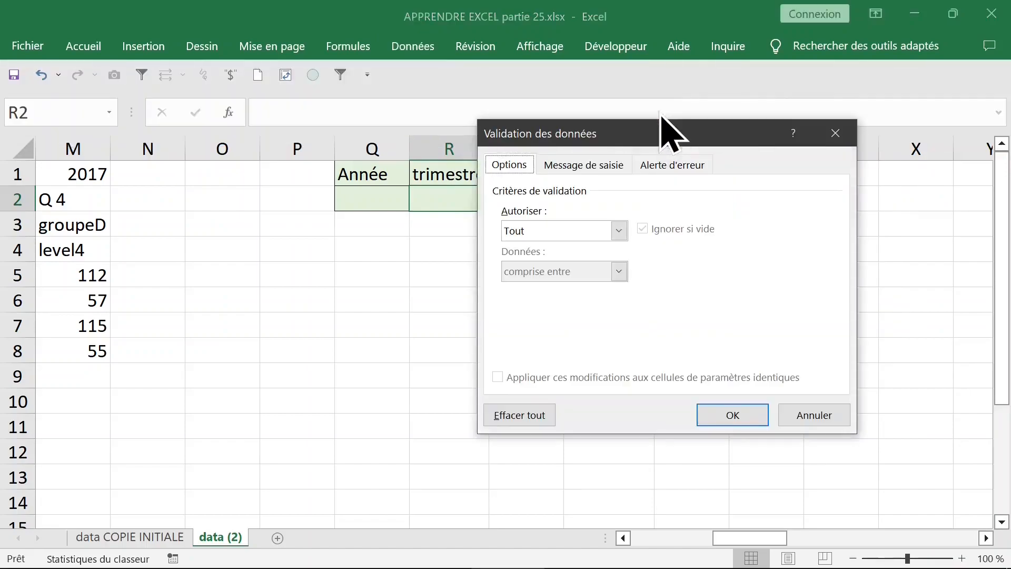
click(619, 230)
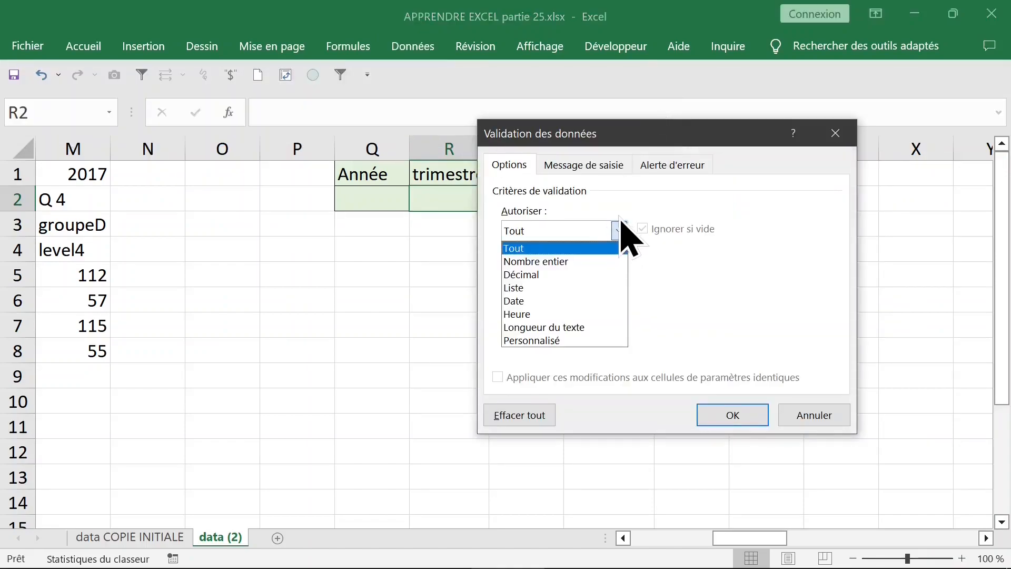
click(550, 287)
click(553, 310)
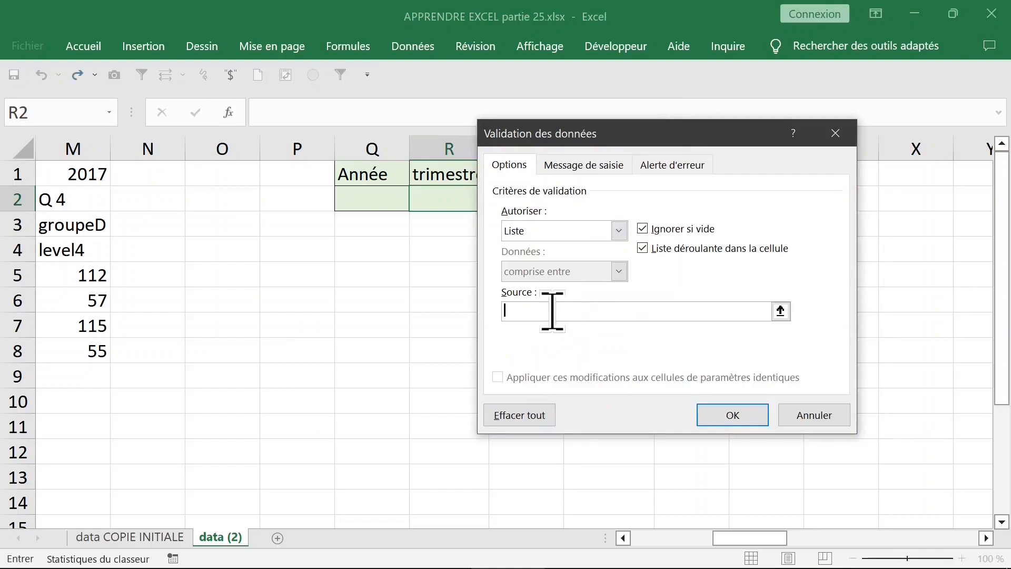
key(F3)
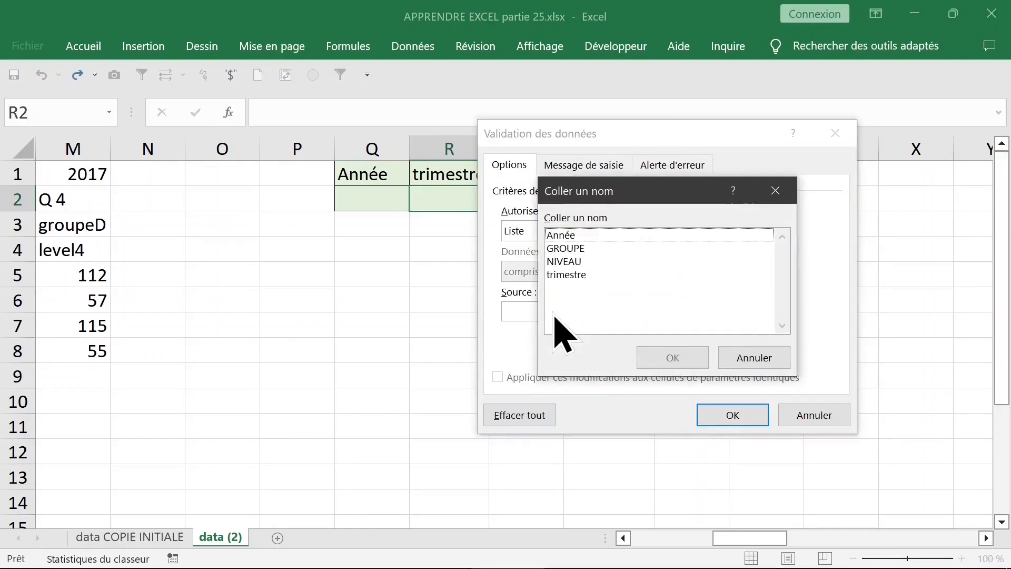
click(573, 266)
click(574, 275)
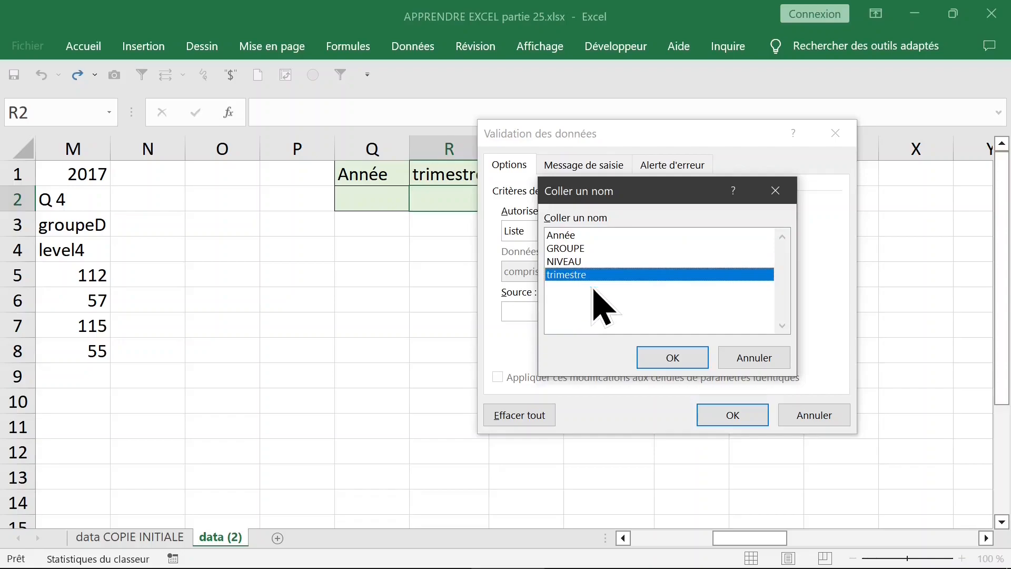
click(755, 361)
click(819, 414)
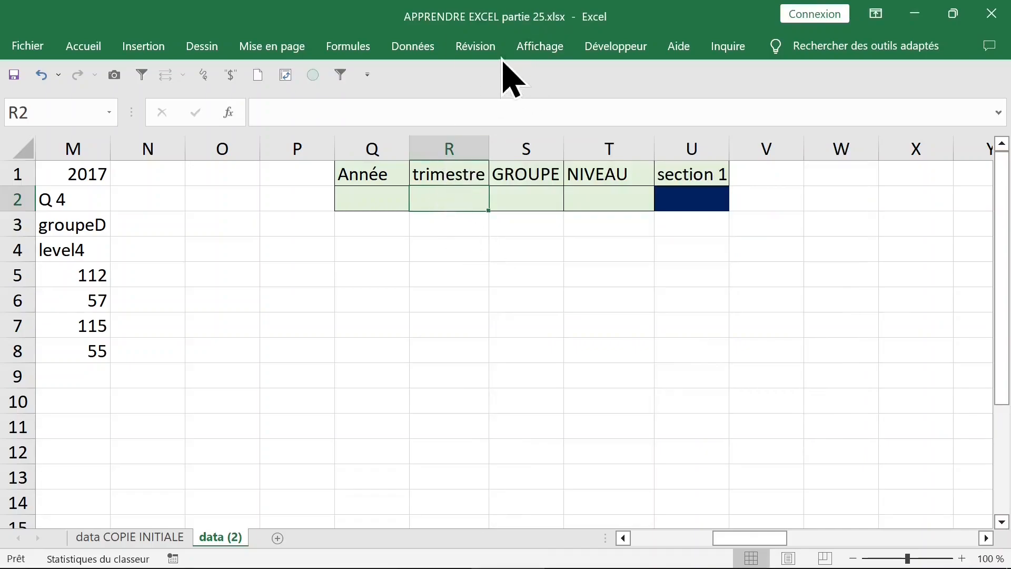
Add a Liste data validation to cell R2 under trimestre with the named range trimestre as its source.
click(429, 48)
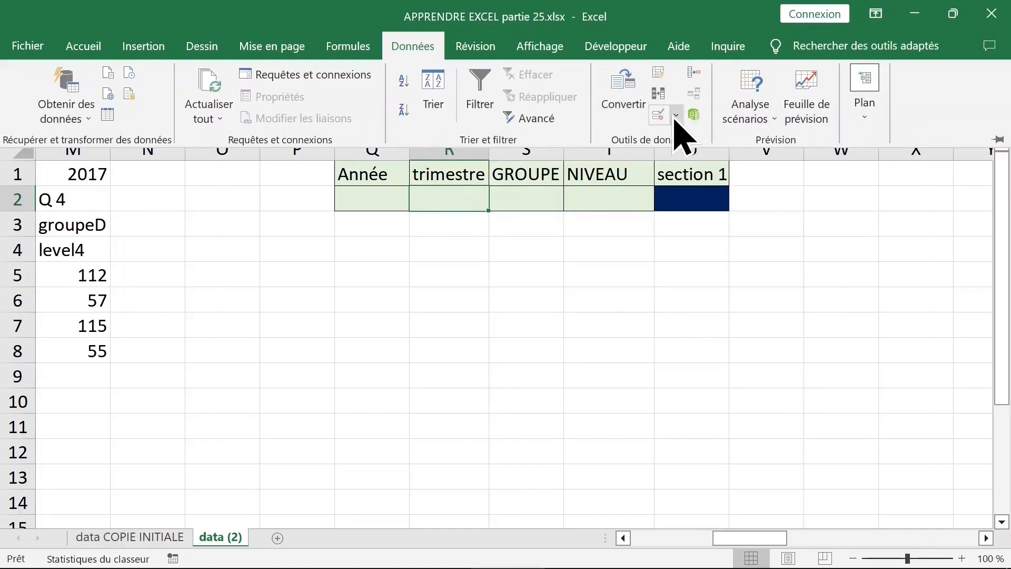
click(656, 117)
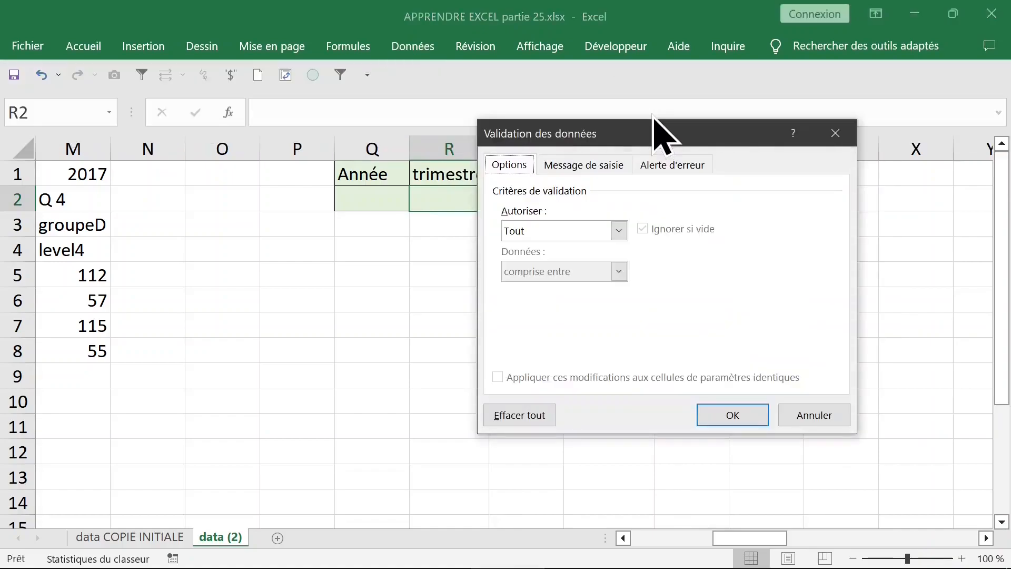
click(617, 230)
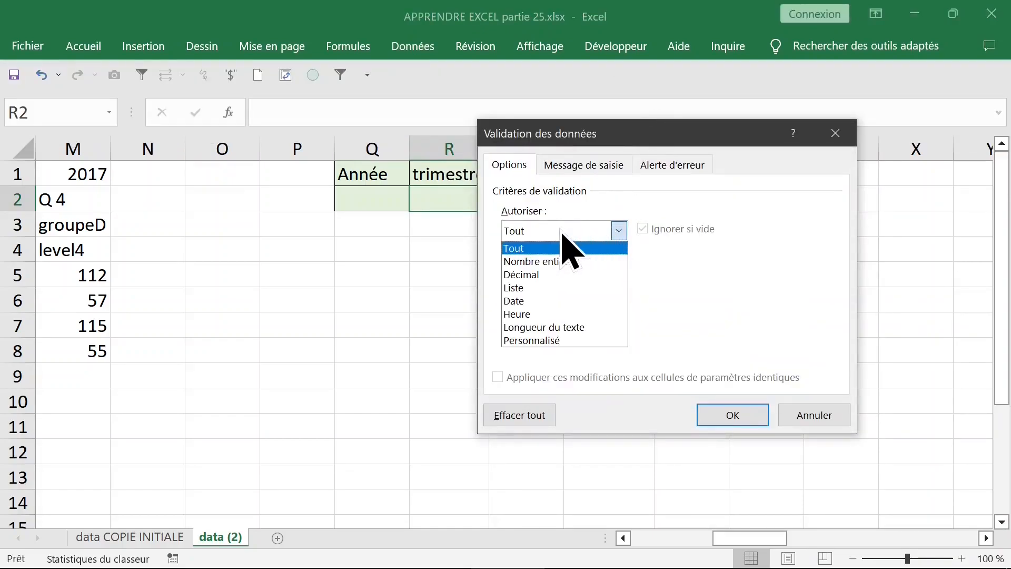
click(533, 288)
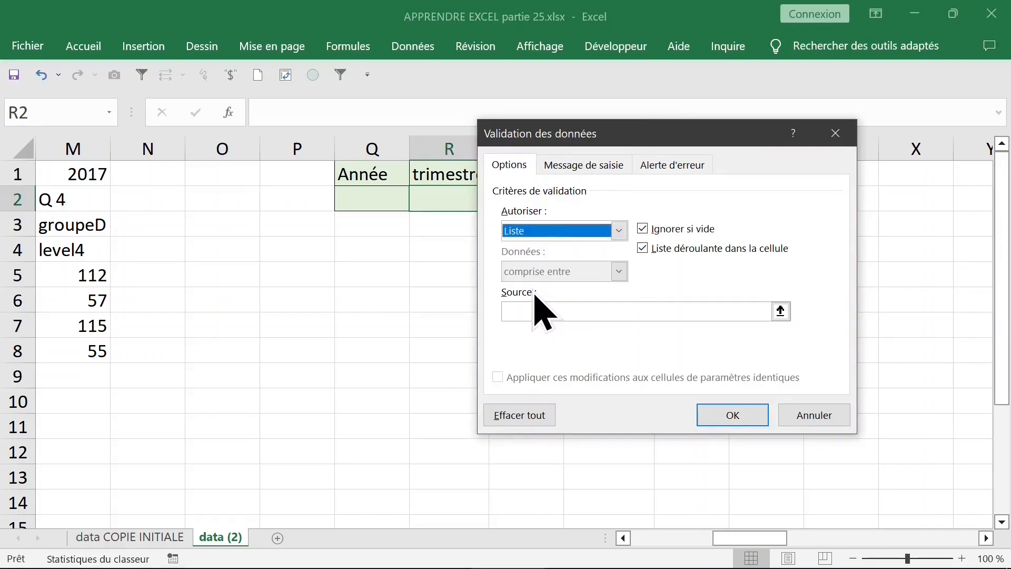
click(525, 309)
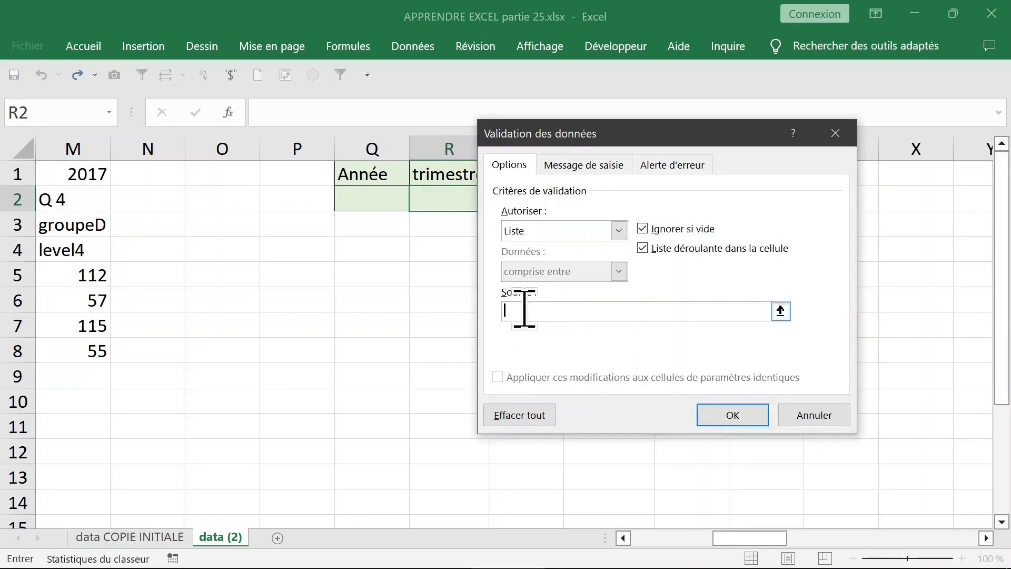
key(F3)
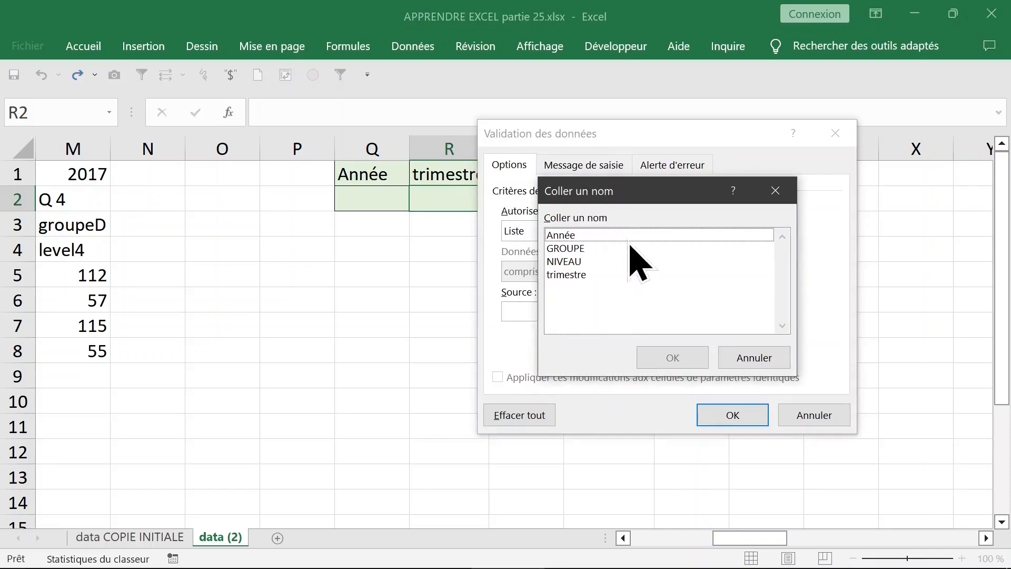
click(585, 262)
click(575, 275)
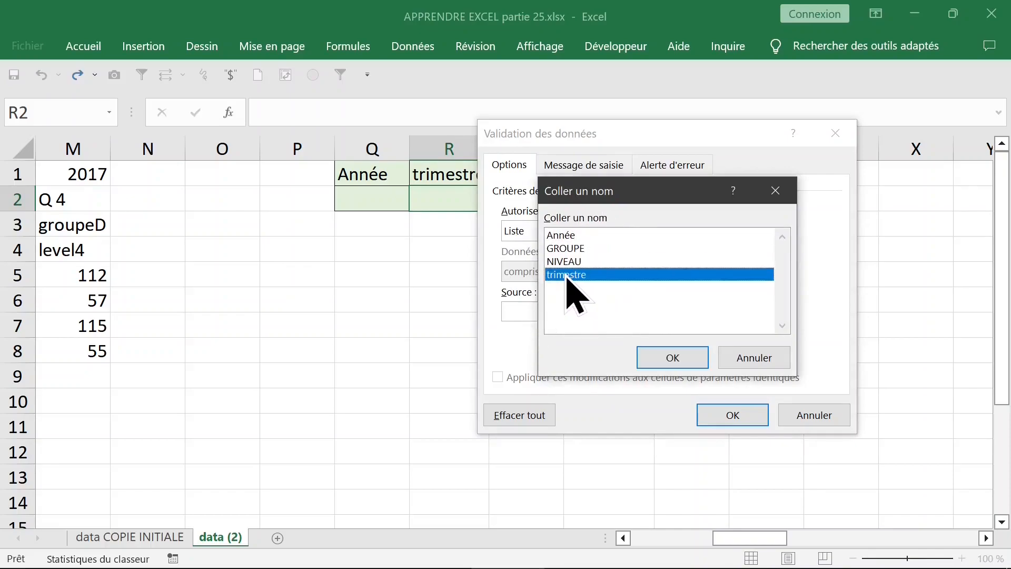
double_click(576, 275)
click(732, 415)
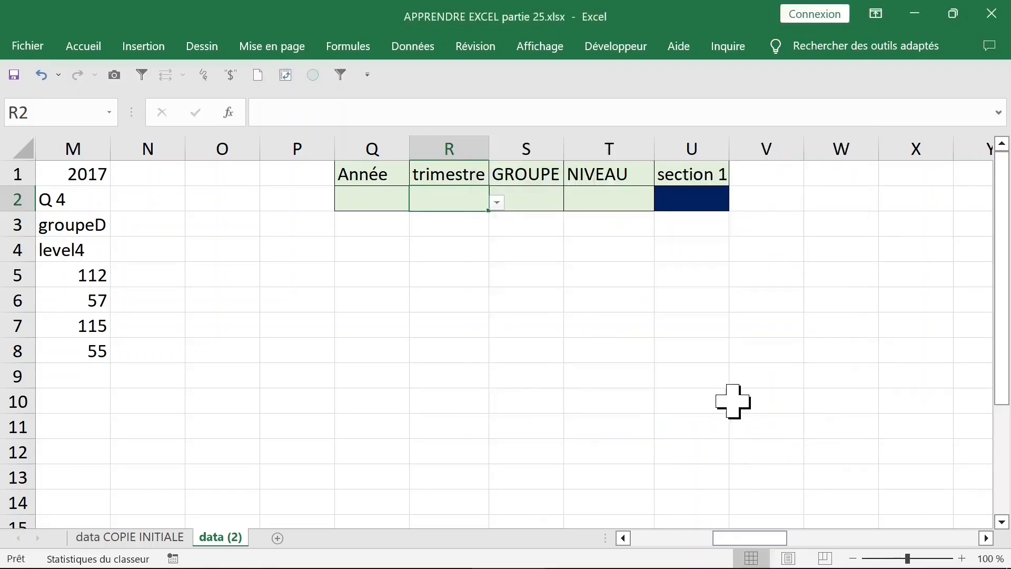
Check the quarters offered by the drop-down list in cell R2 without choosing one.
click(582, 295)
click(447, 193)
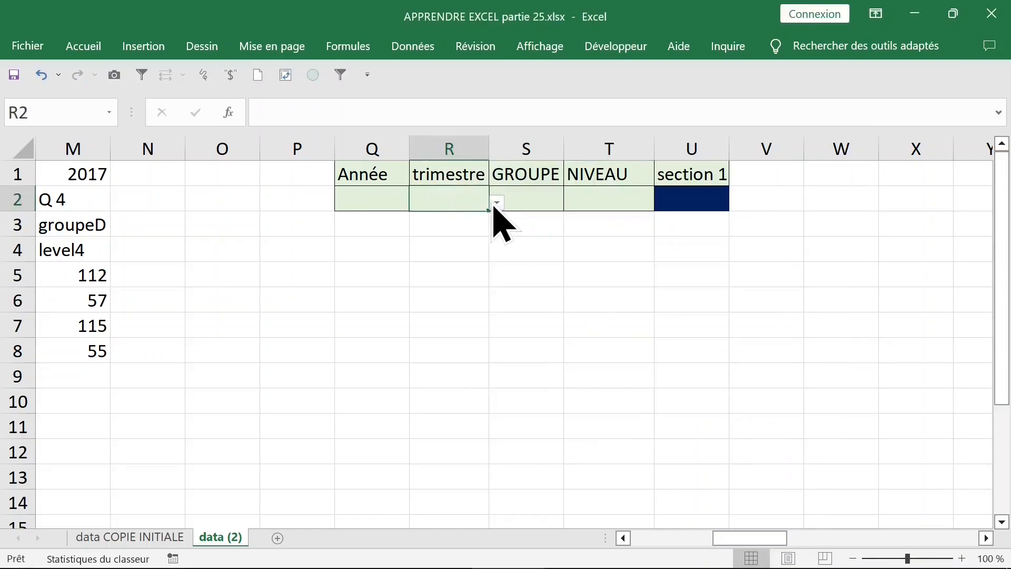
click(496, 204)
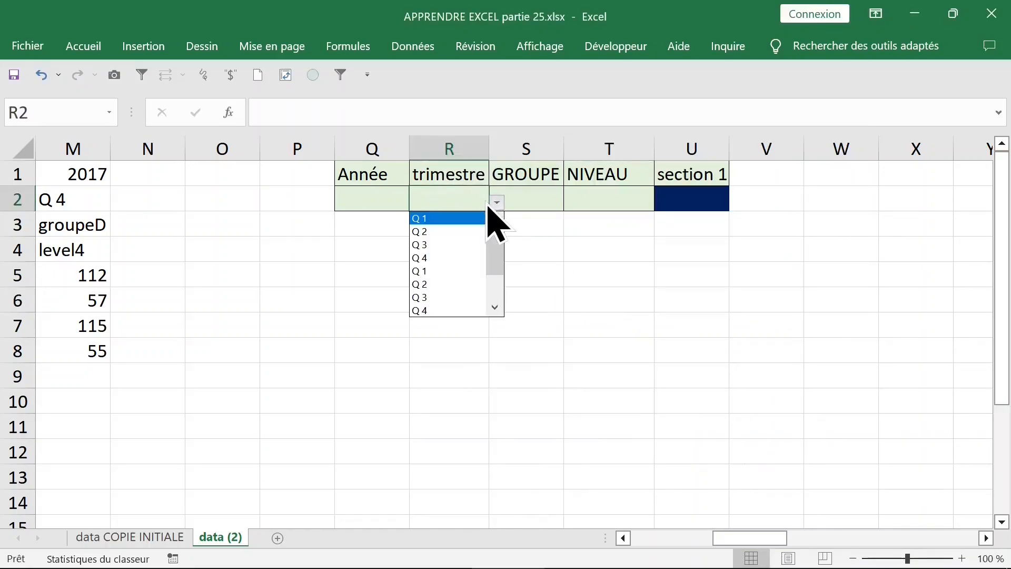
click(553, 264)
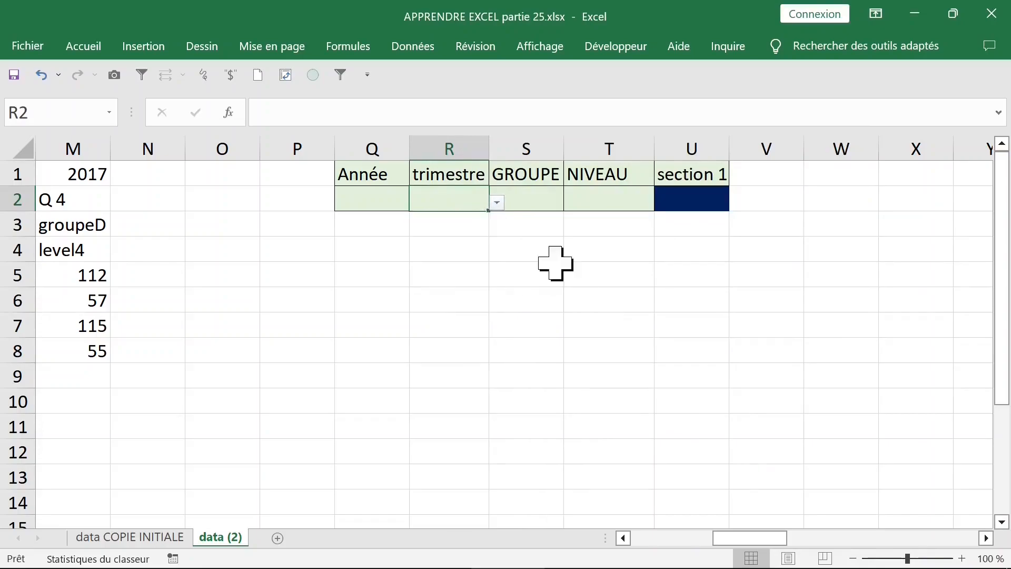
Open the data validation settings for cell S2 under GROUPE and set the allowed type to Liste.
click(530, 192)
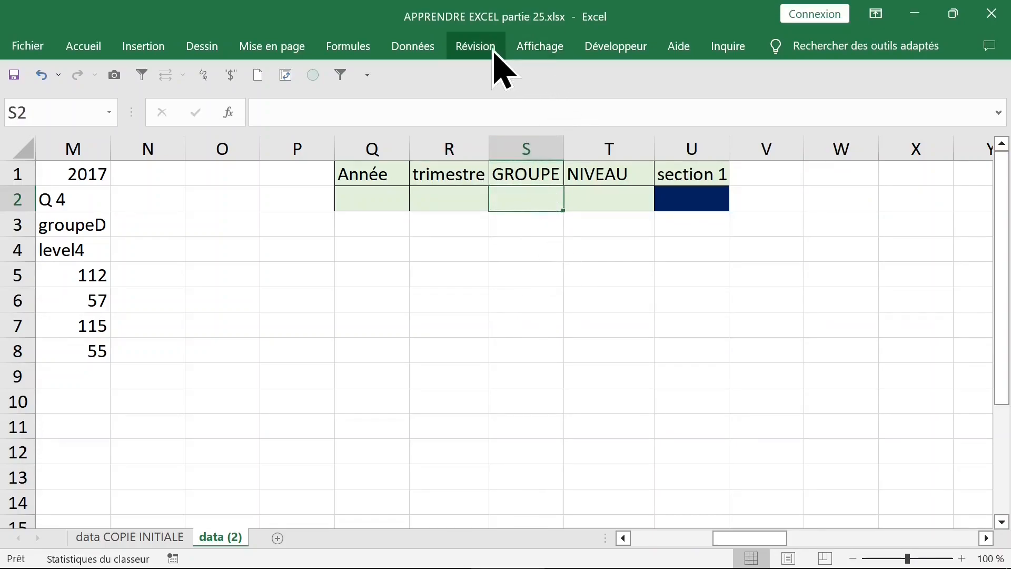
click(406, 54)
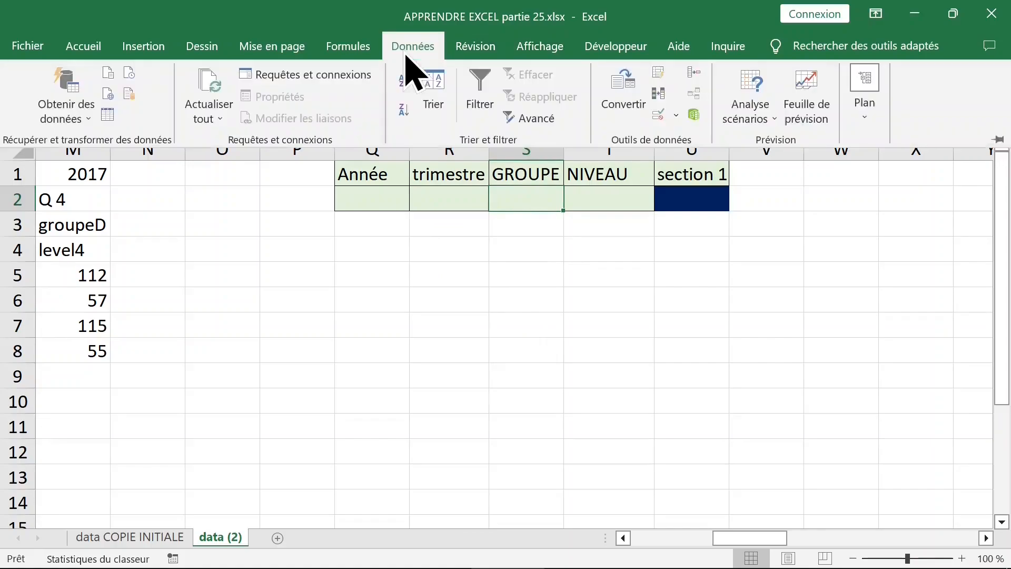
click(658, 116)
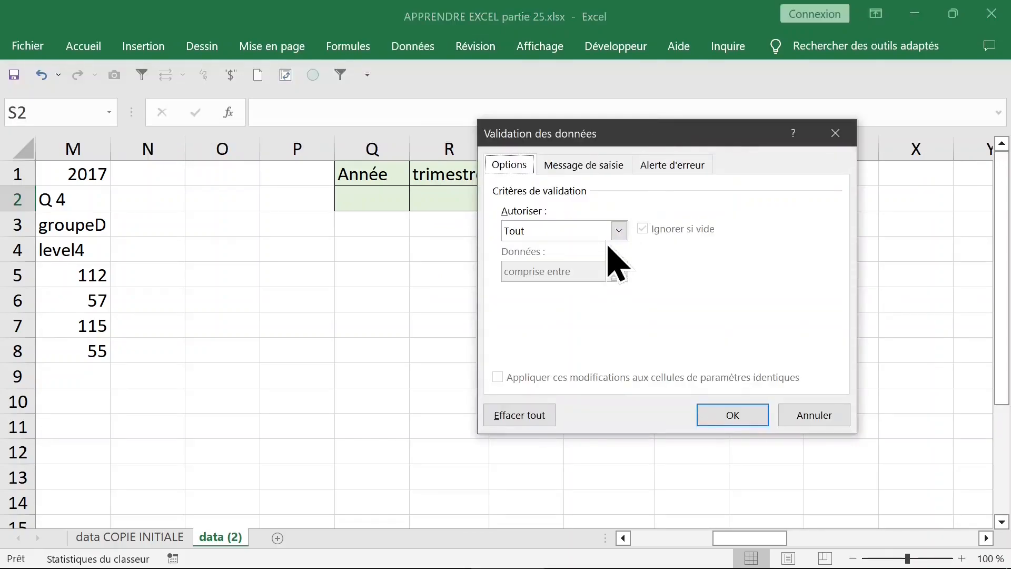
click(619, 230)
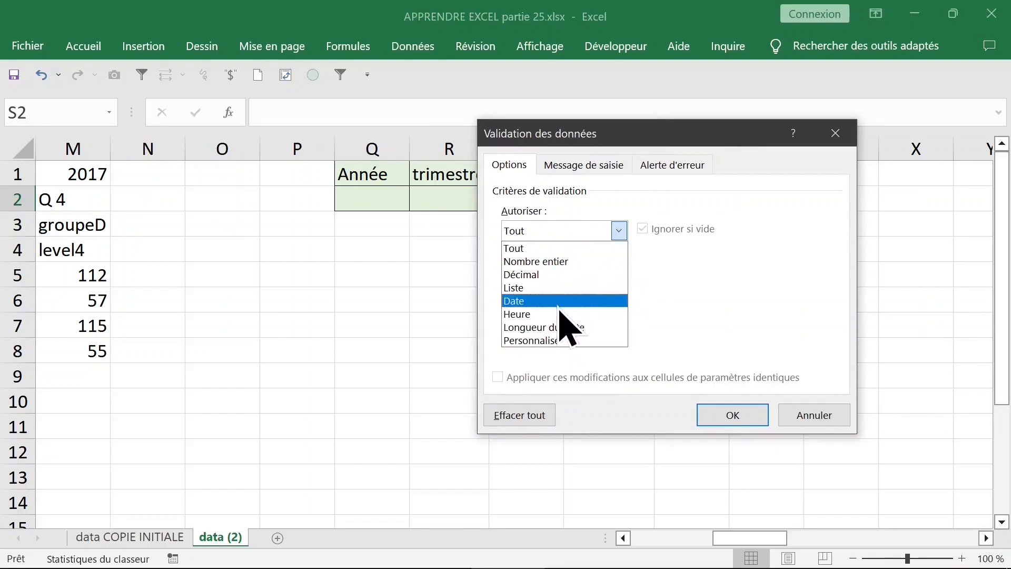
click(558, 288)
click(541, 308)
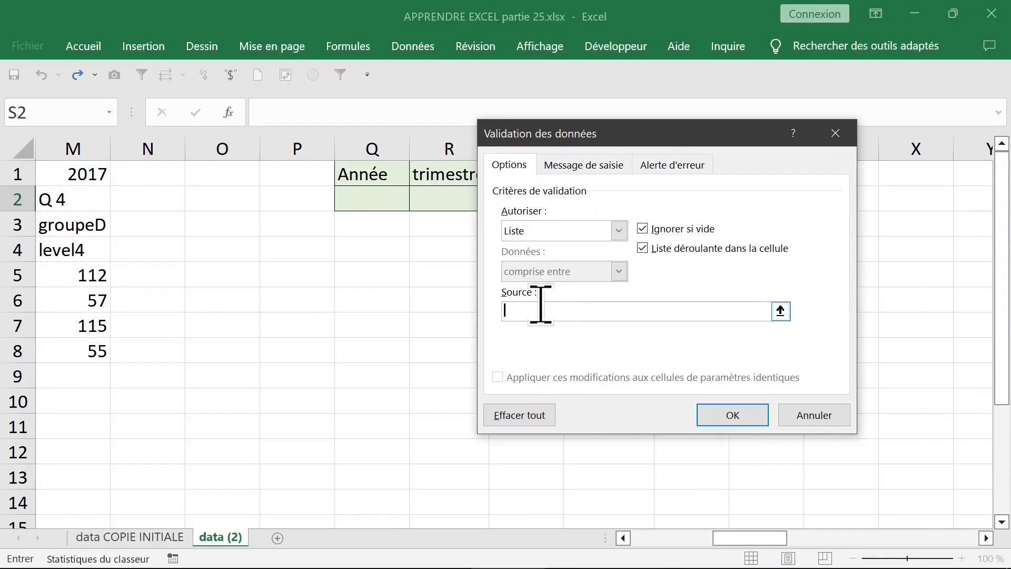
key(F3)
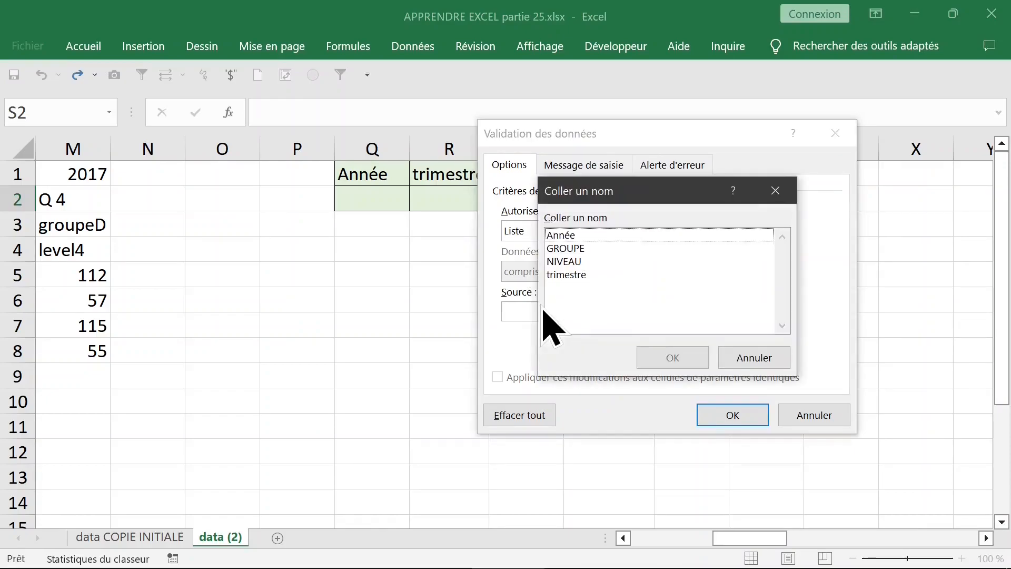
click(762, 364)
drag(664, 132, 813, 96)
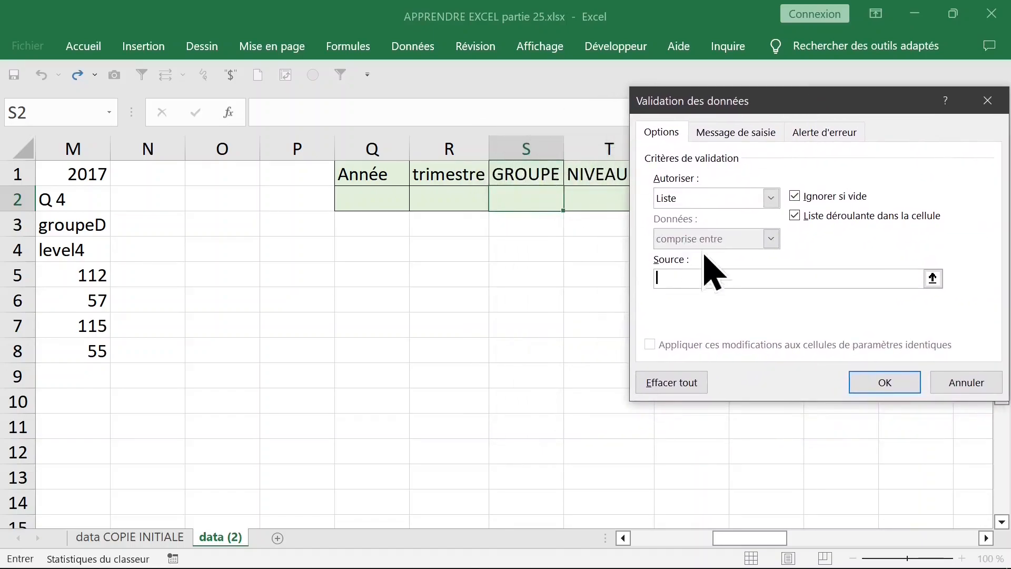
click(676, 277)
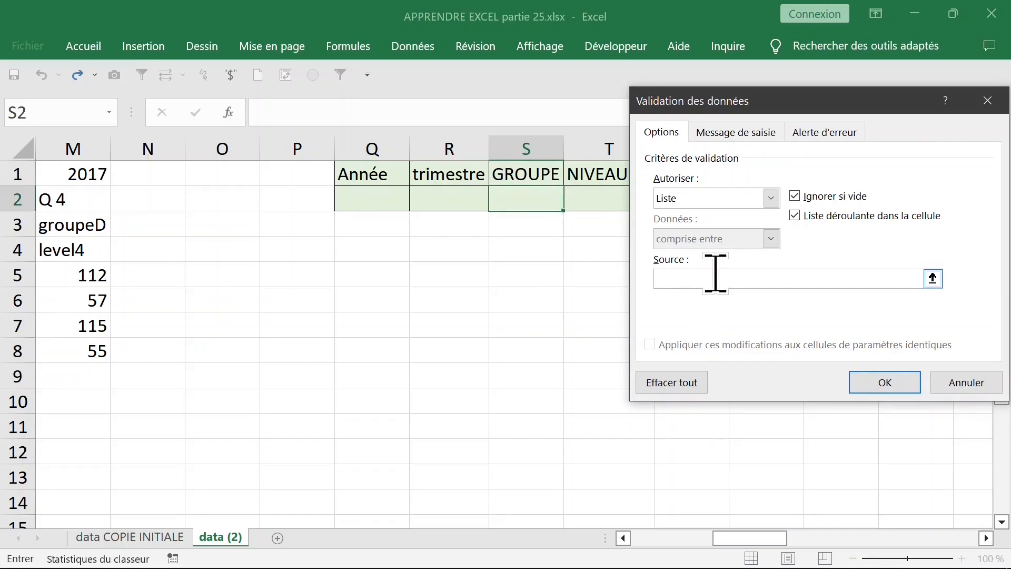
click(771, 198)
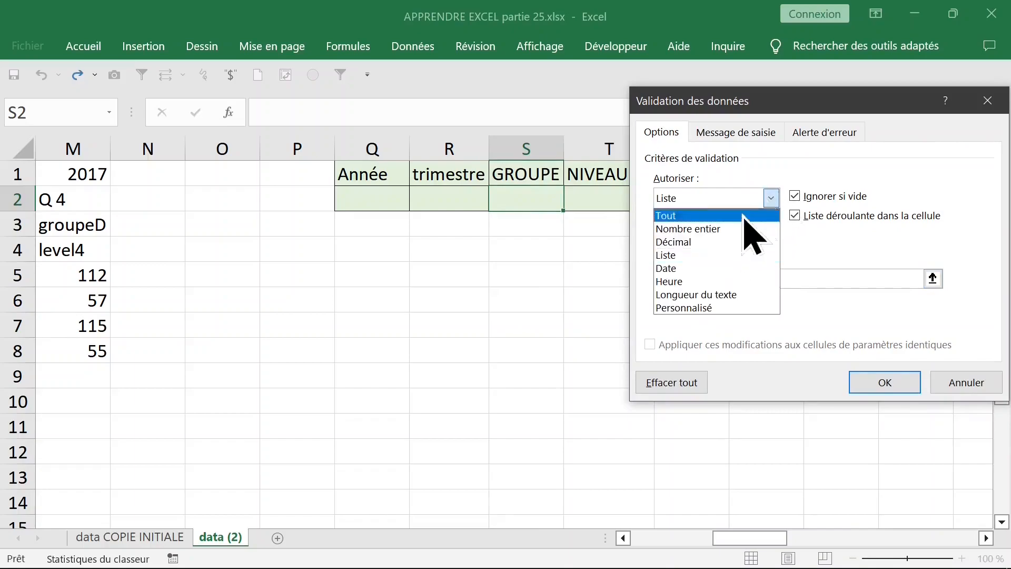
click(700, 256)
Set the source of cell S2's list validation to the named range =GROUPE and apply it.
click(694, 279)
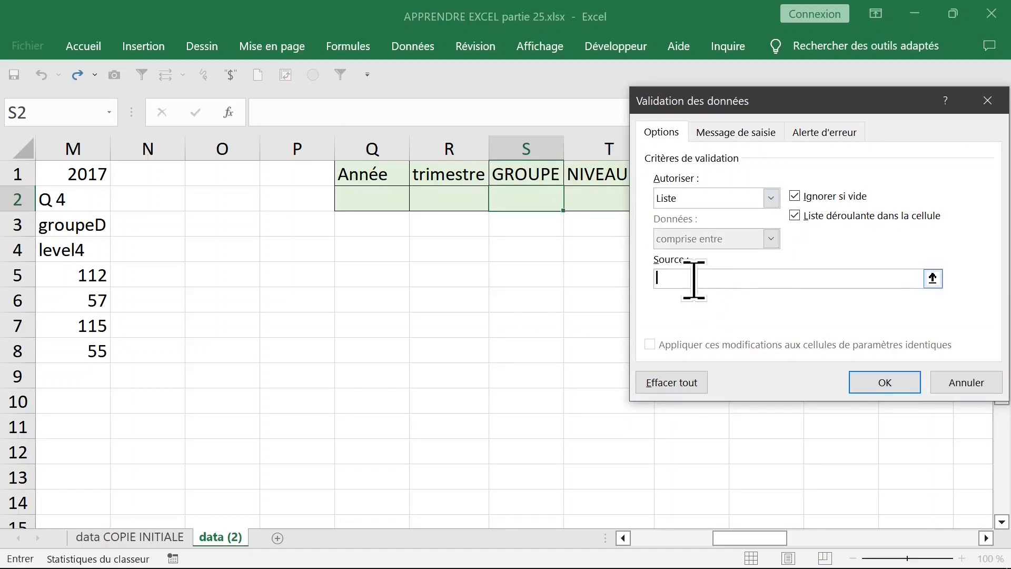
key(F3)
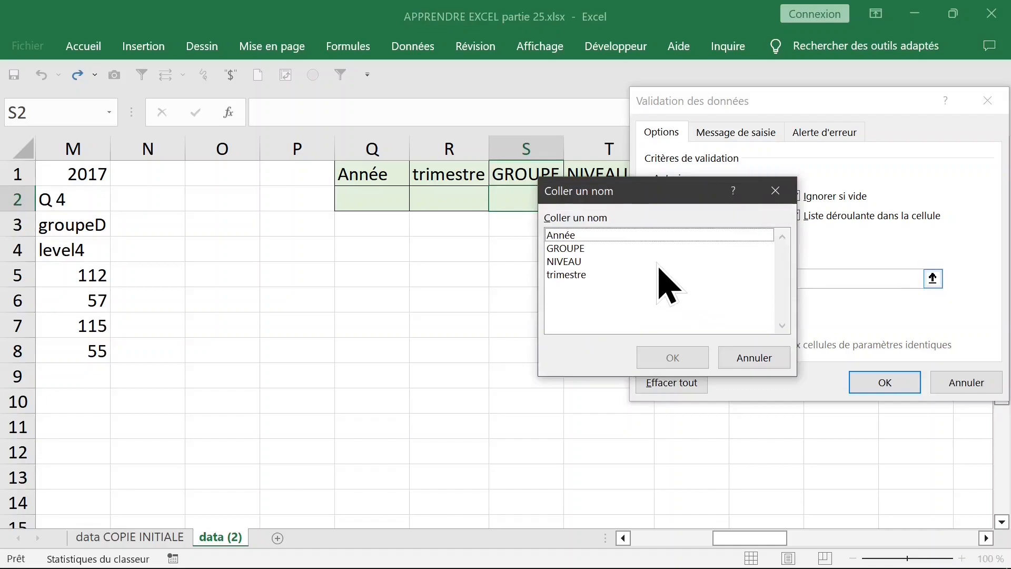
click(573, 252)
double_click(573, 252)
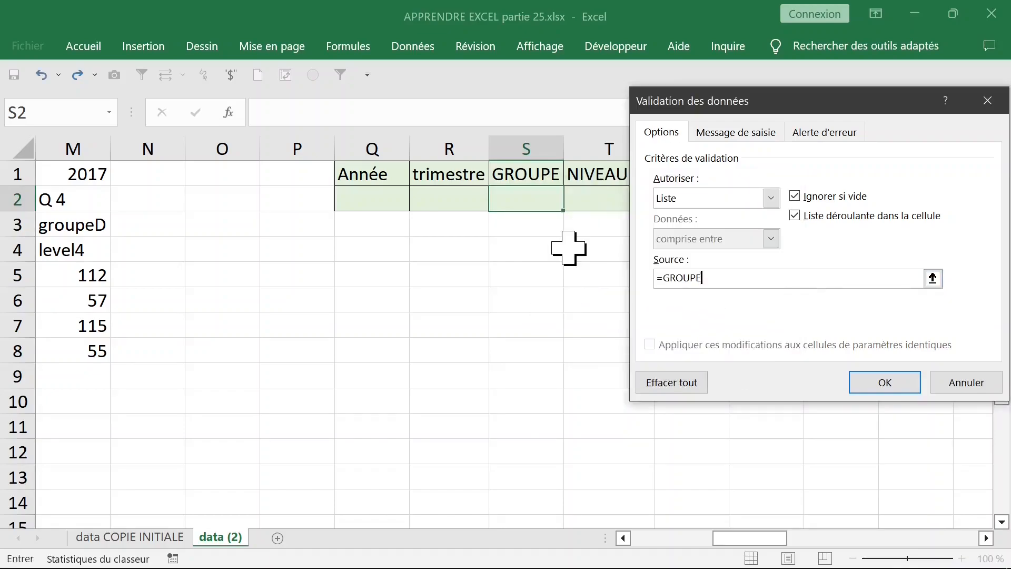
click(895, 382)
Check the groups offered by the drop-down list in cell S2 without choosing one, and select cell T2 under NIVEAU.
click(648, 301)
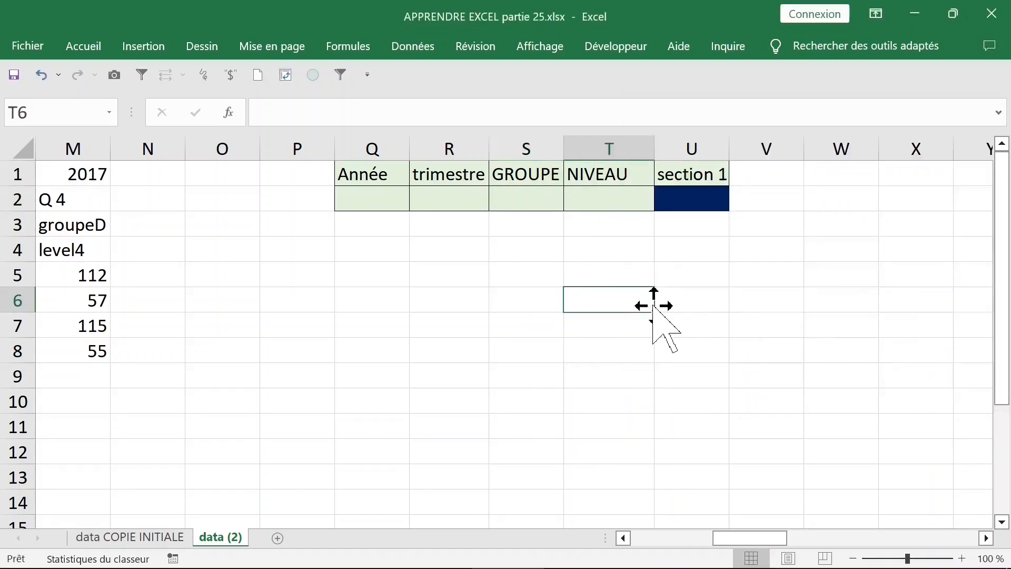
click(523, 198)
click(571, 203)
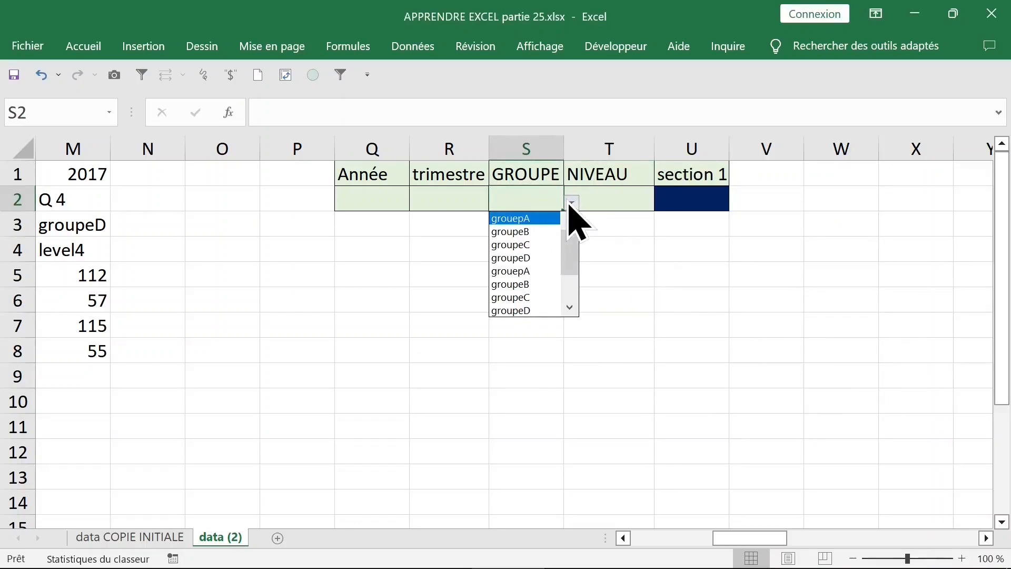
click(609, 195)
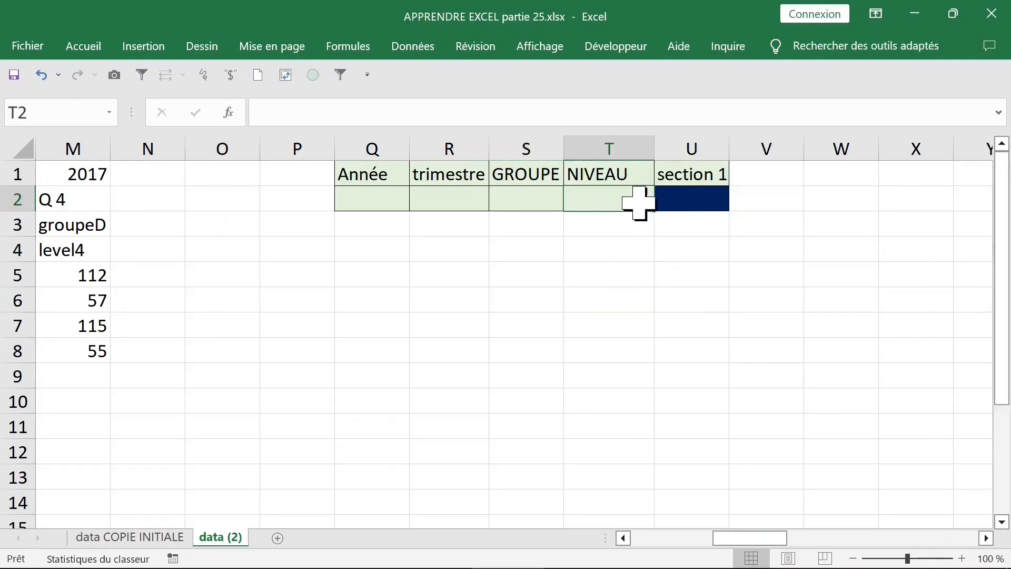
Apply list validation (Liste) to cell T2 under NIVEAU, with the named range =NIVEAU as its source.
click(415, 49)
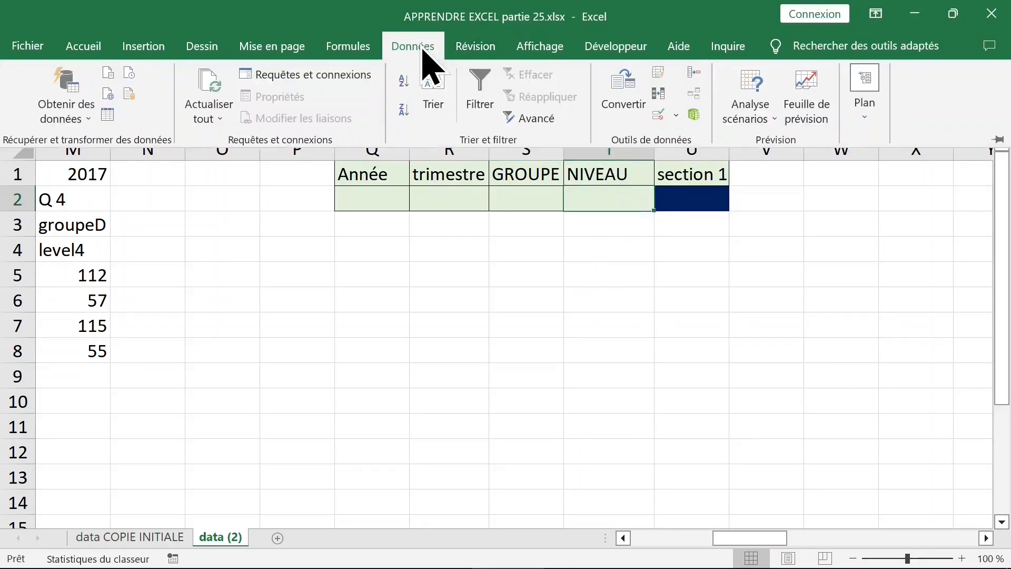
click(660, 116)
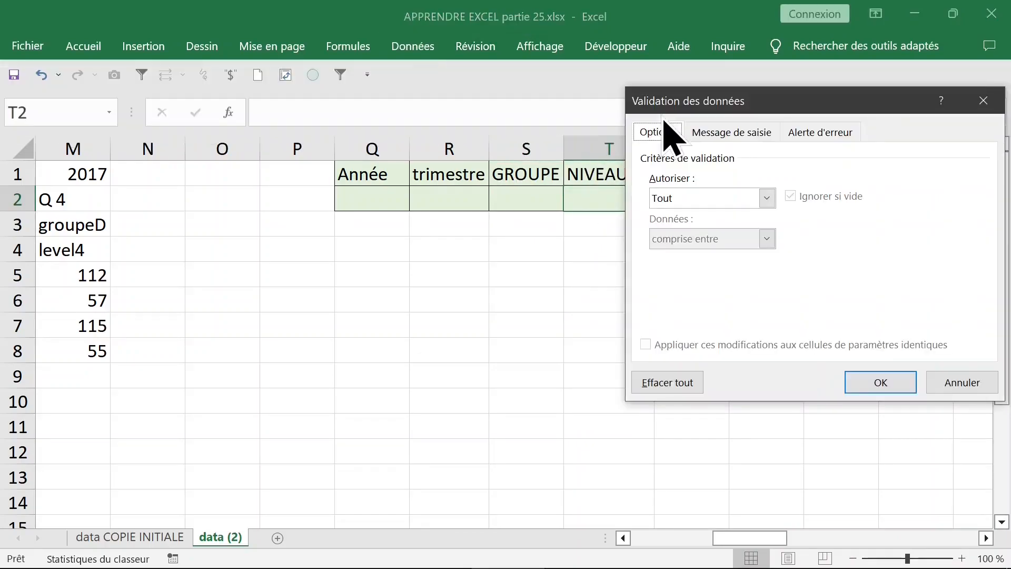
click(765, 199)
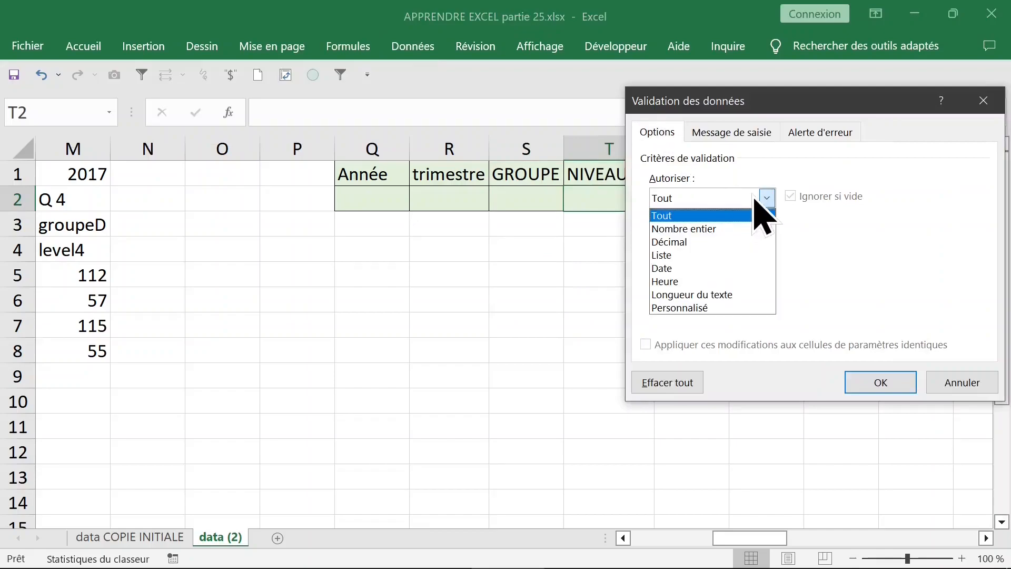
click(694, 256)
click(723, 277)
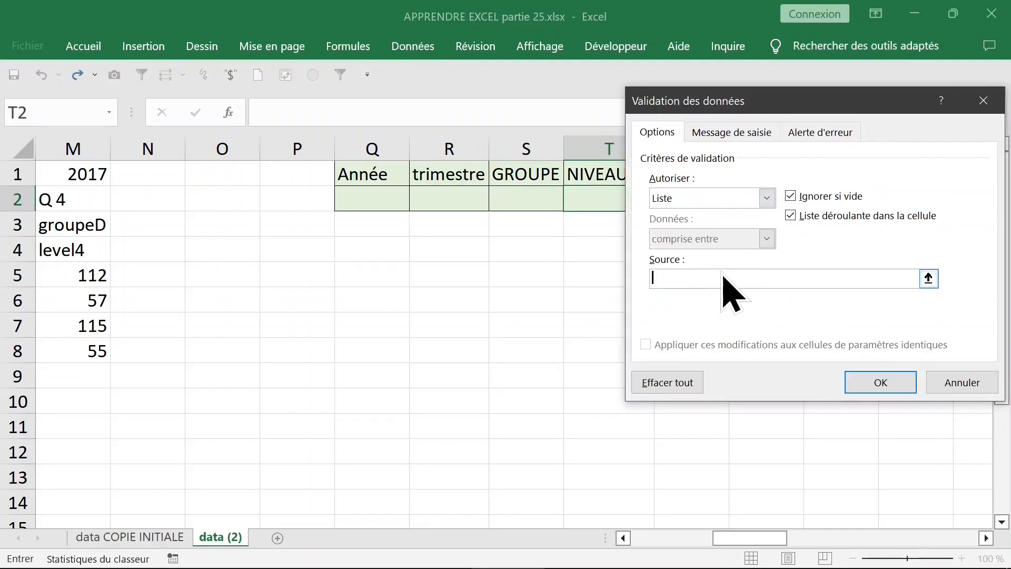
key(F3)
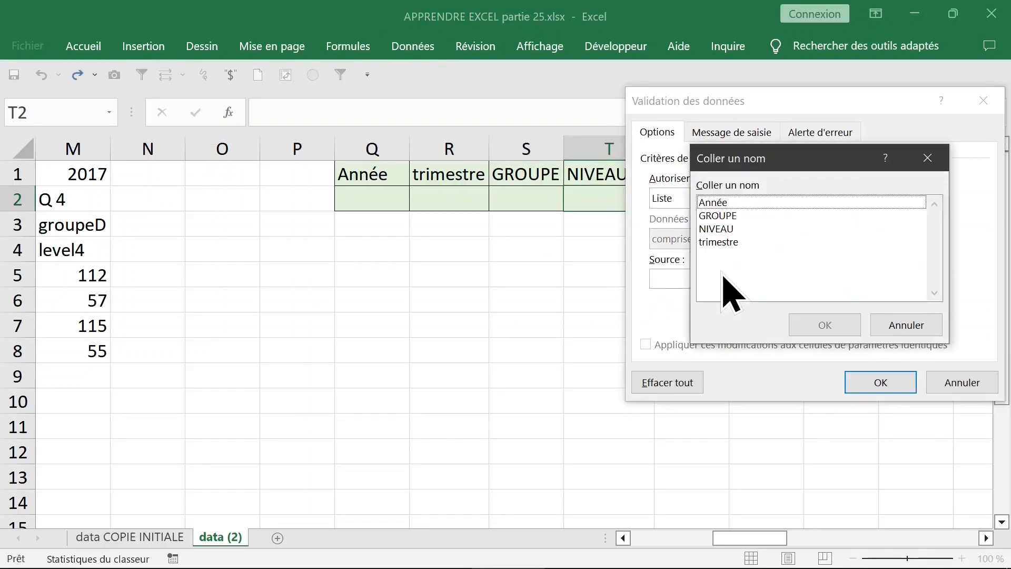
click(730, 217)
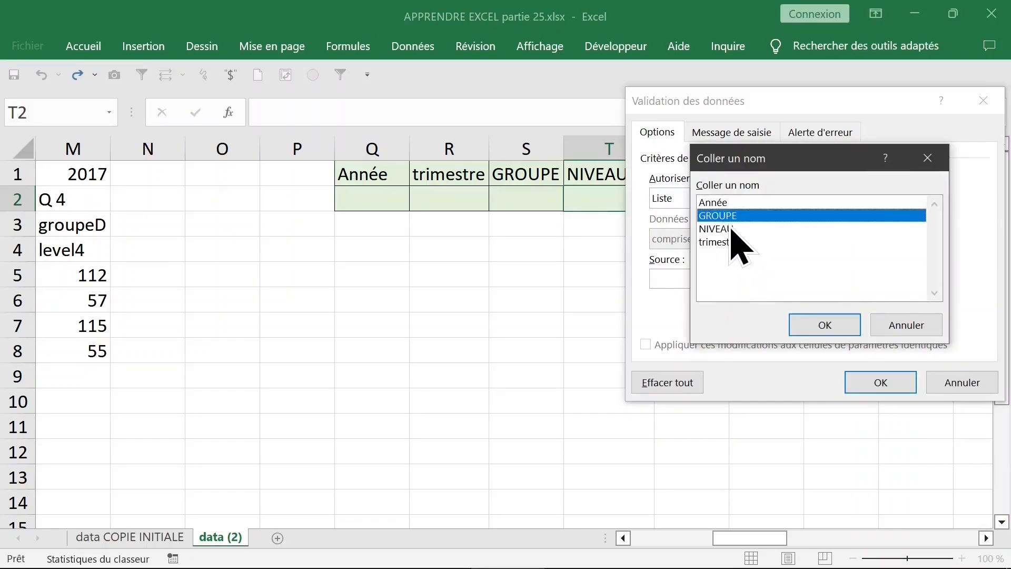
click(720, 229)
double_click(719, 230)
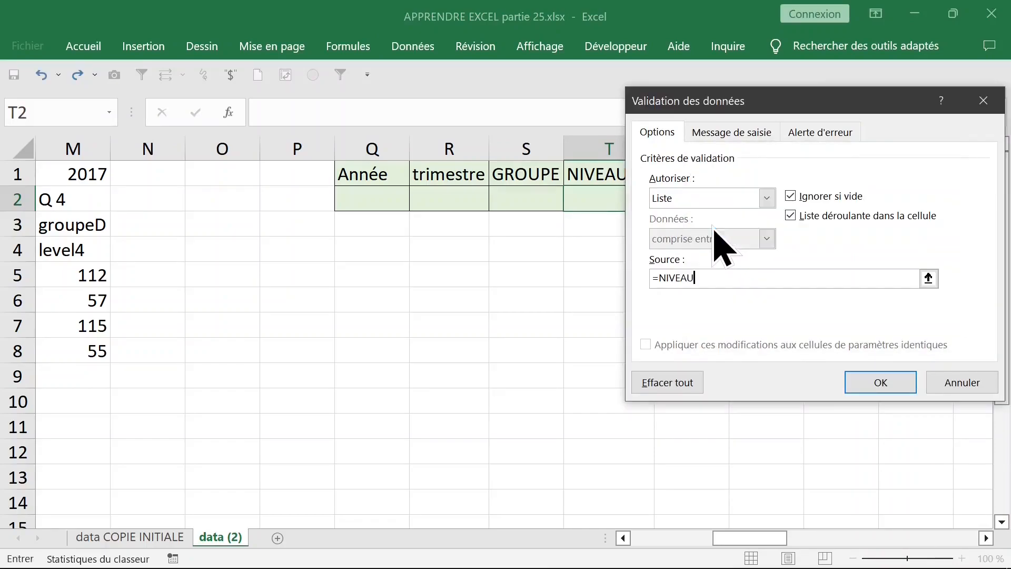
click(881, 382)
click(726, 278)
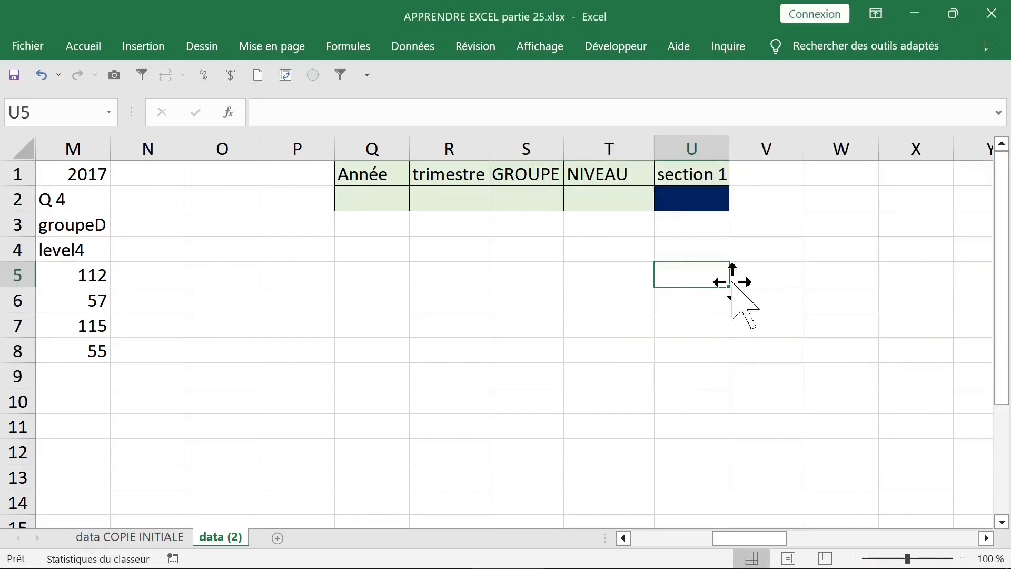
Check the levels offered by the drop-down list in cell T2 without choosing one.
click(630, 199)
click(662, 204)
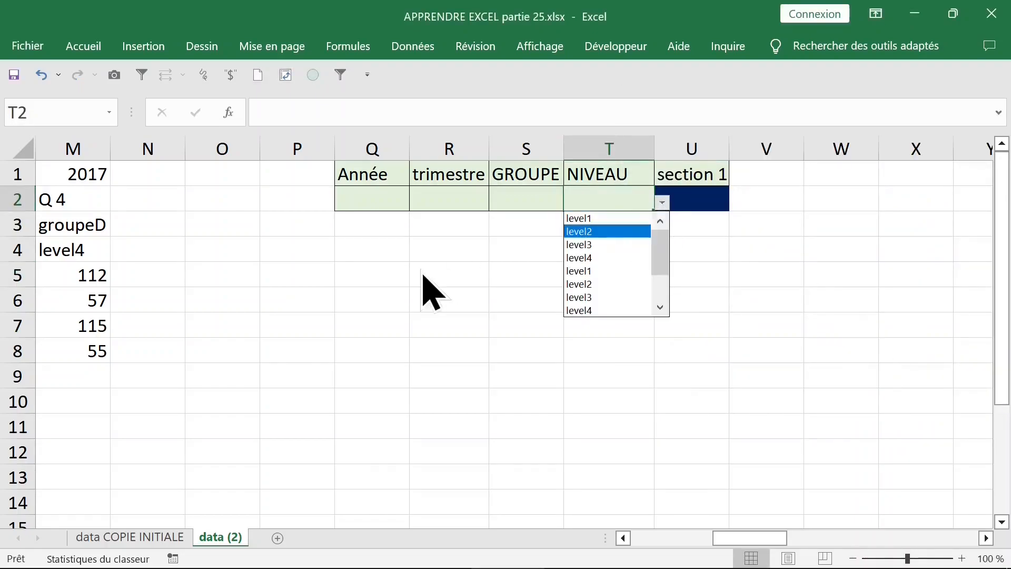
click(495, 273)
Choose 2015 as the Année in cell Q2 and Q 3 as the trimestre in cell R2 from their drop-down lists.
click(385, 199)
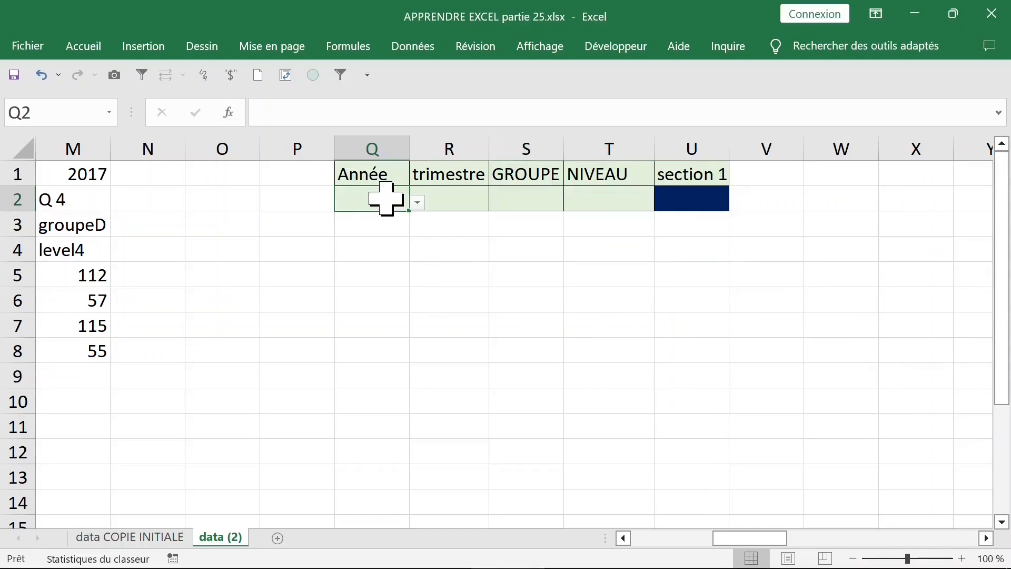
click(417, 203)
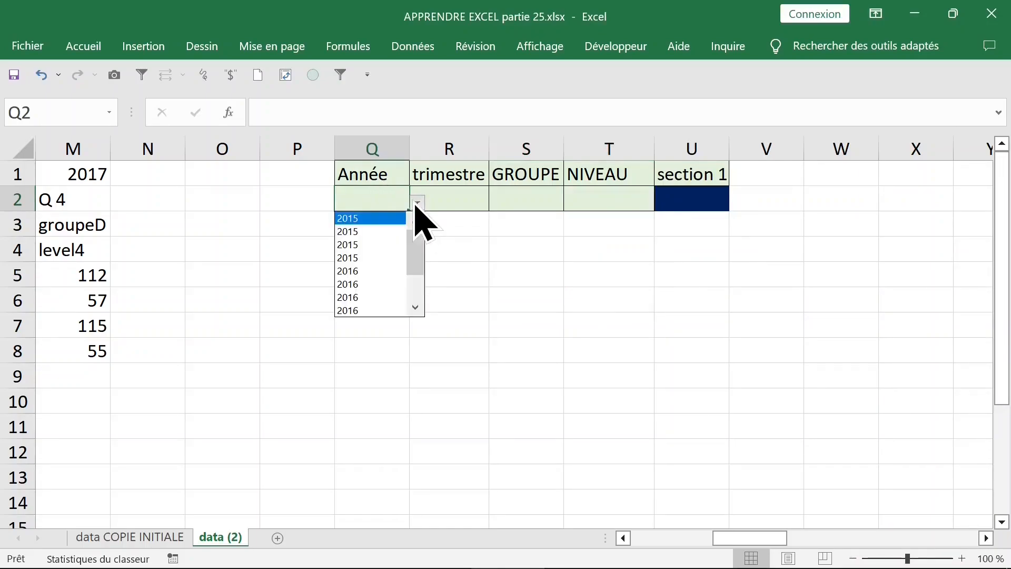
click(377, 232)
click(451, 199)
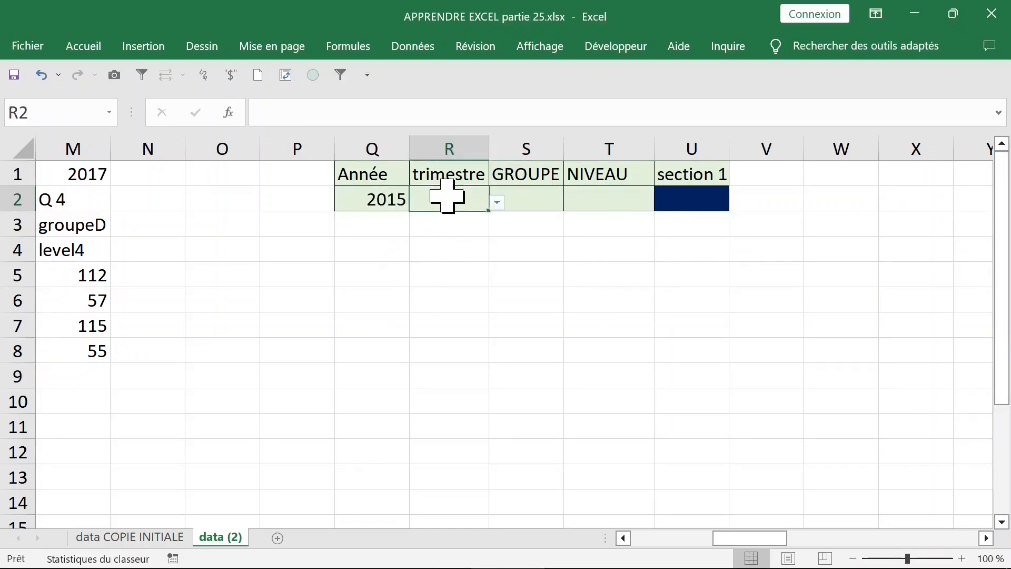
click(497, 202)
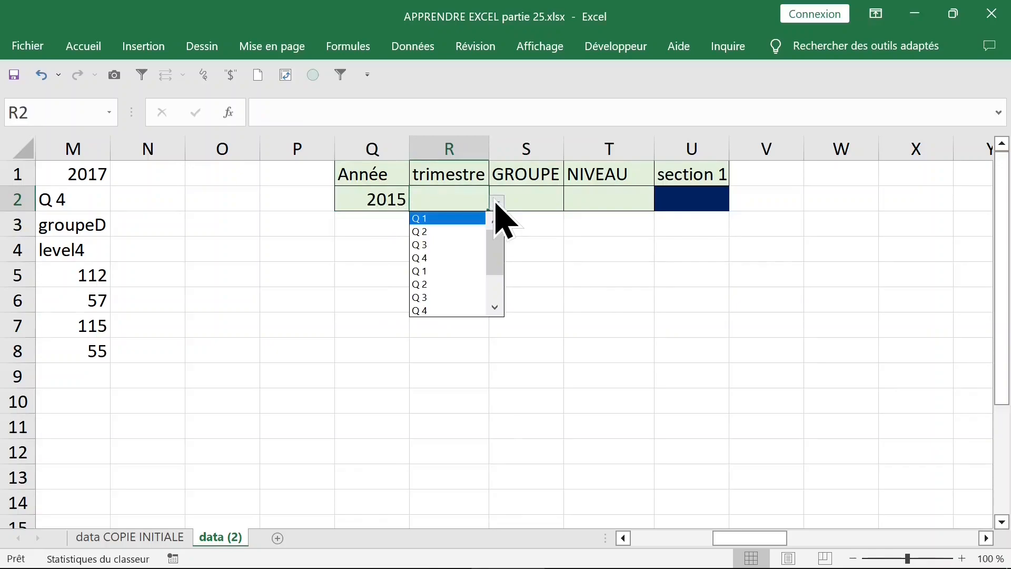
click(446, 245)
Choose groupeC in cell S2 under GROUPE and level1 in cell T2 under NIVEAU from their drop-down lists.
click(516, 200)
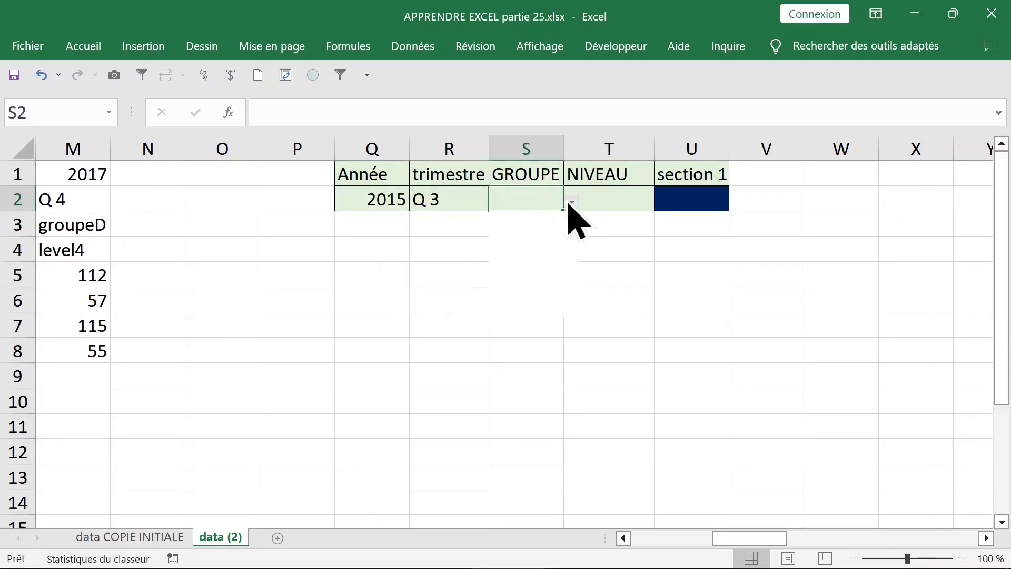
click(571, 202)
click(542, 245)
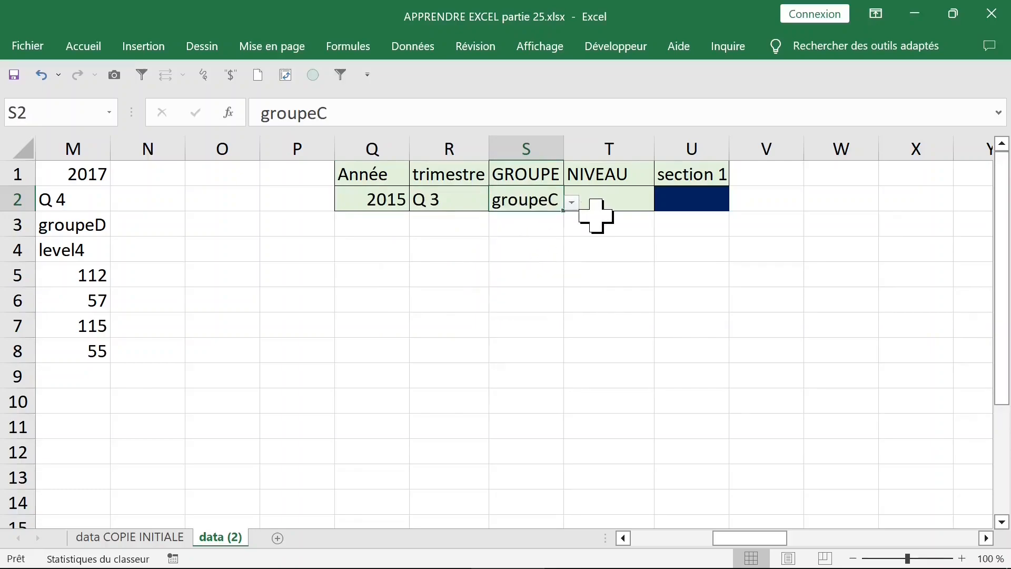
click(615, 201)
click(661, 204)
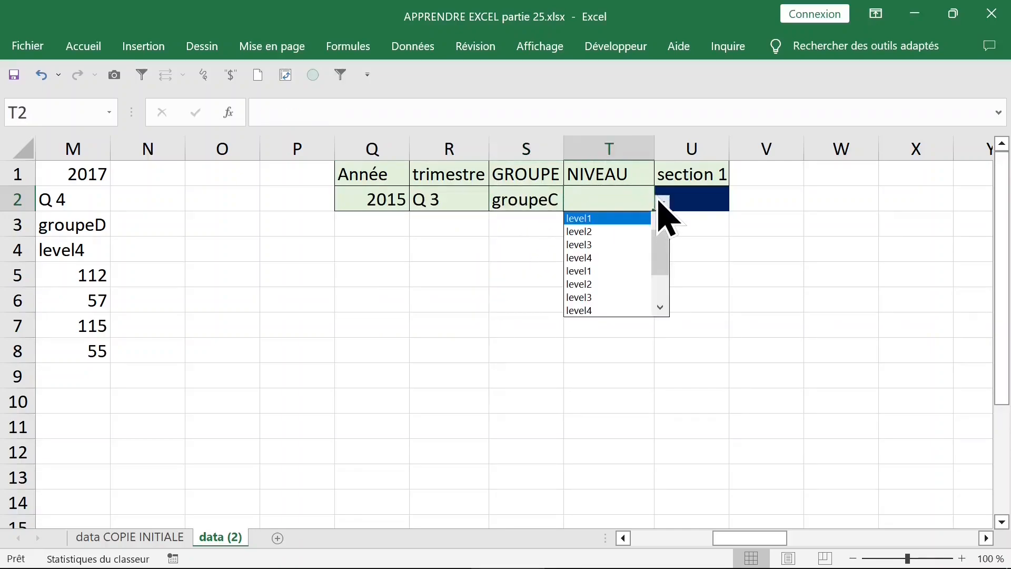
click(605, 271)
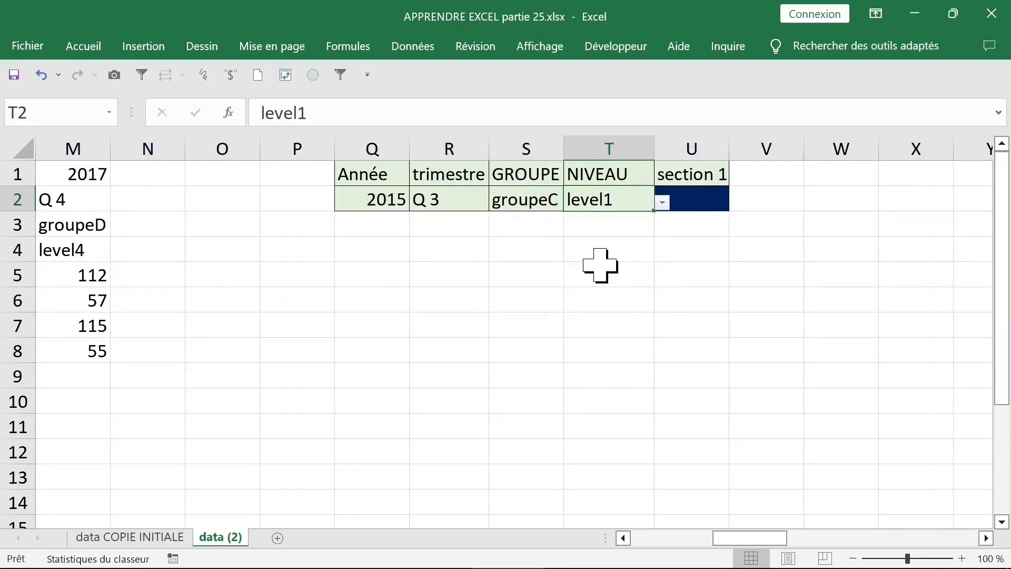
Start a =SOMMEPROD( formula in cell U2 under section 1.
click(689, 201)
click(701, 252)
click(694, 199)
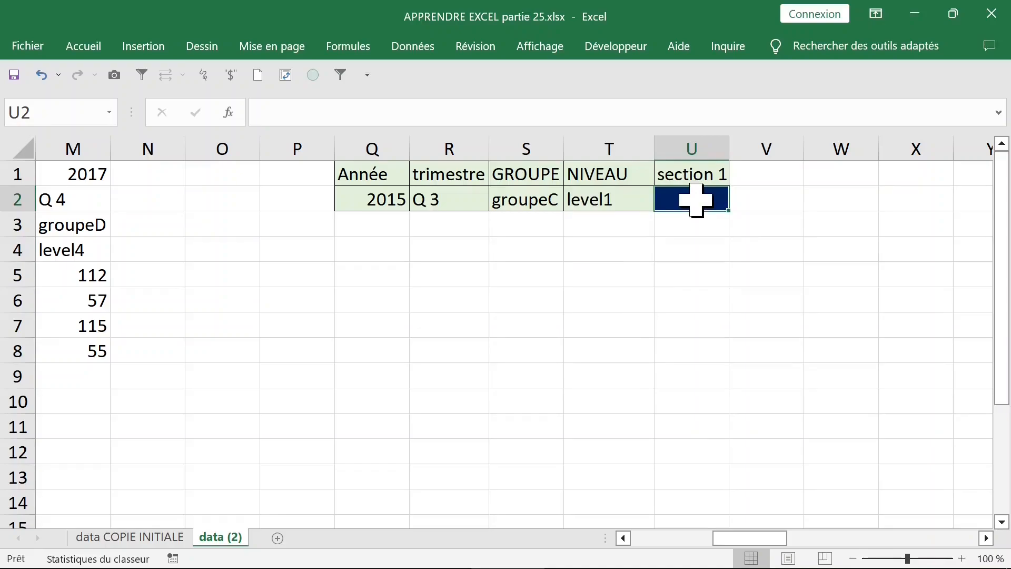
text(+)
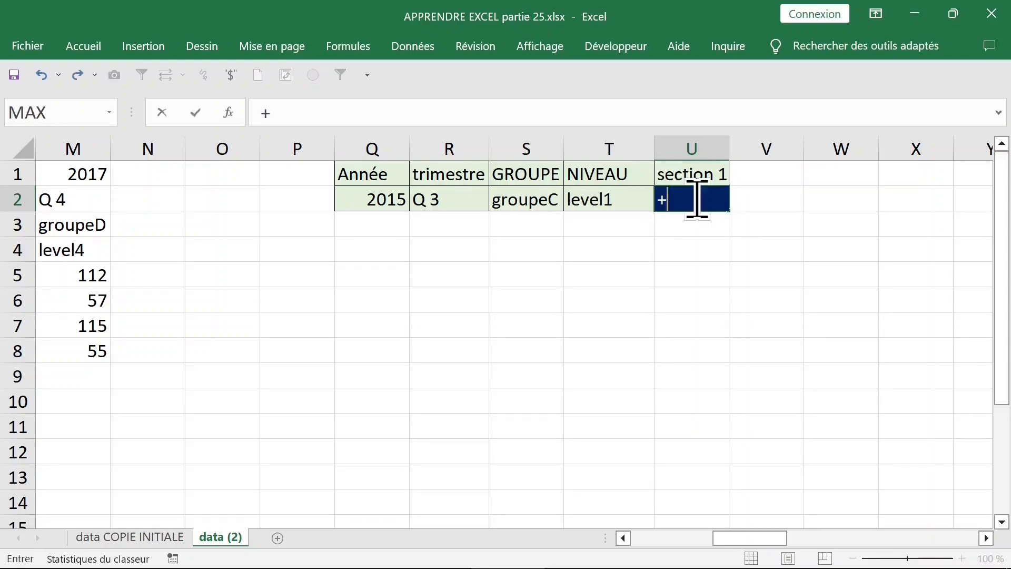
key(BackSpace)
text(=sommepr)
key(Tab)
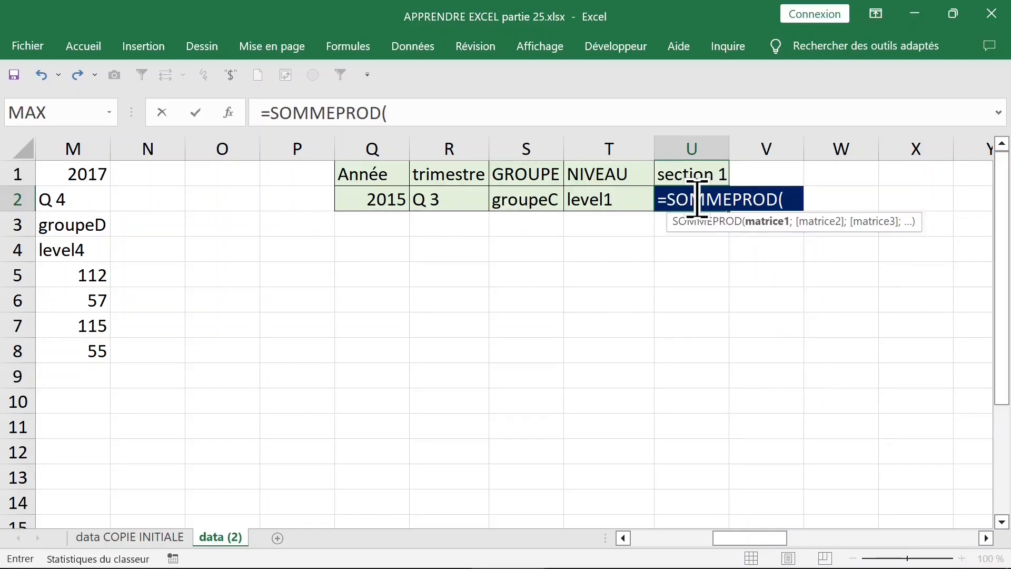
Add the first criterion (Année=Q2) to the SOMMEPROD formula, using the defined name Année and cell Q2.
text(')
key(BackSpace)
text(()
key(F3)
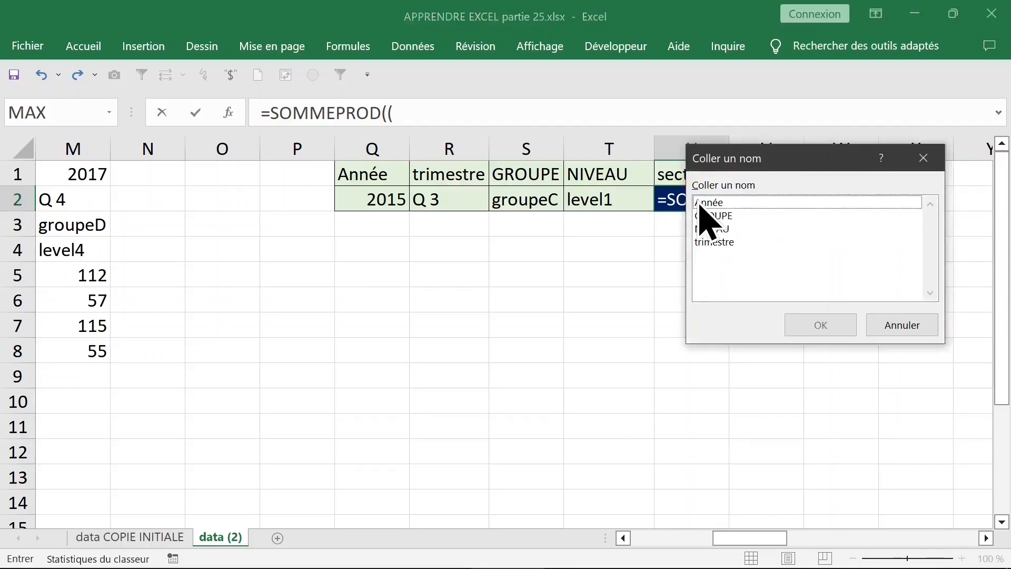
click(719, 203)
double_click(744, 203)
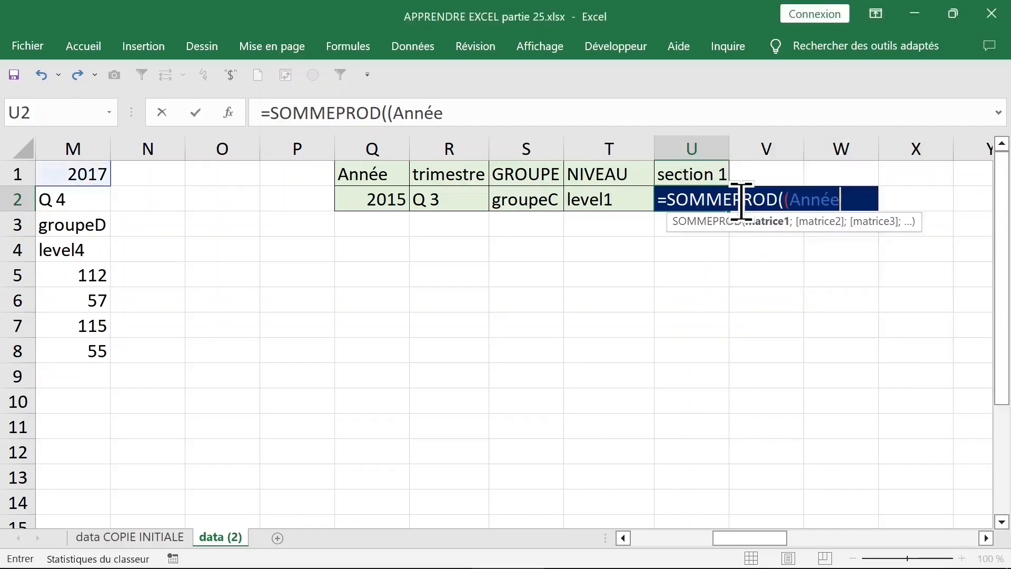
text(=)
click(384, 197)
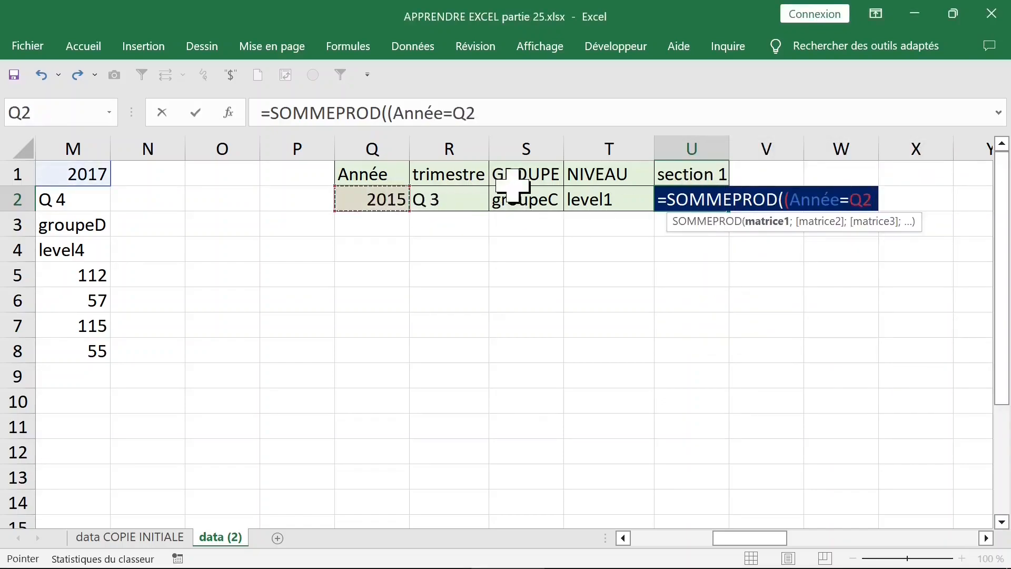
text())
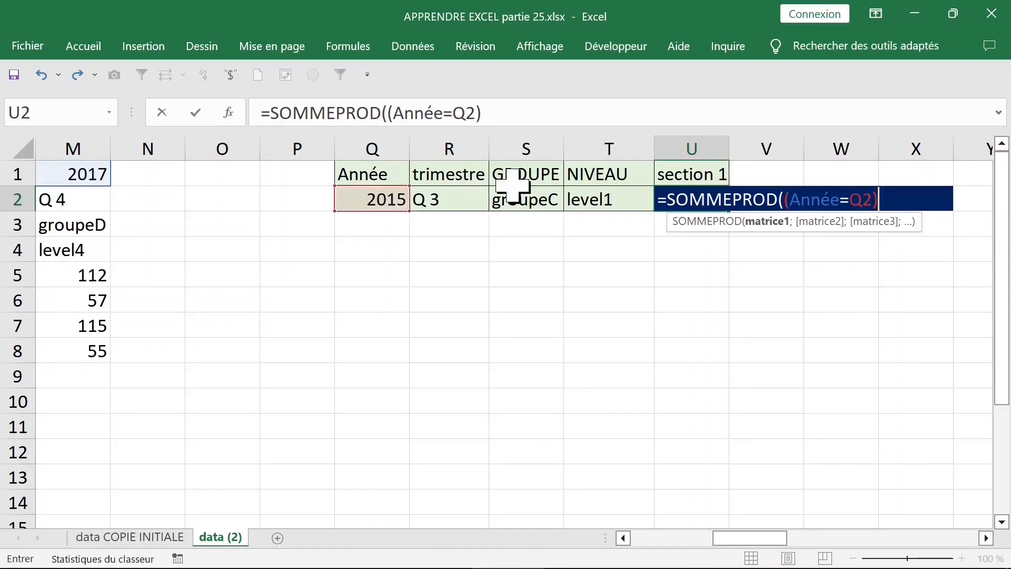
Multiply by a second criterion (trimestre=R2) using the defined name trimestre, and open a further multiplied parenthesis in the formula.
text(*')
key(BackSpace)
text(()
key(F3)
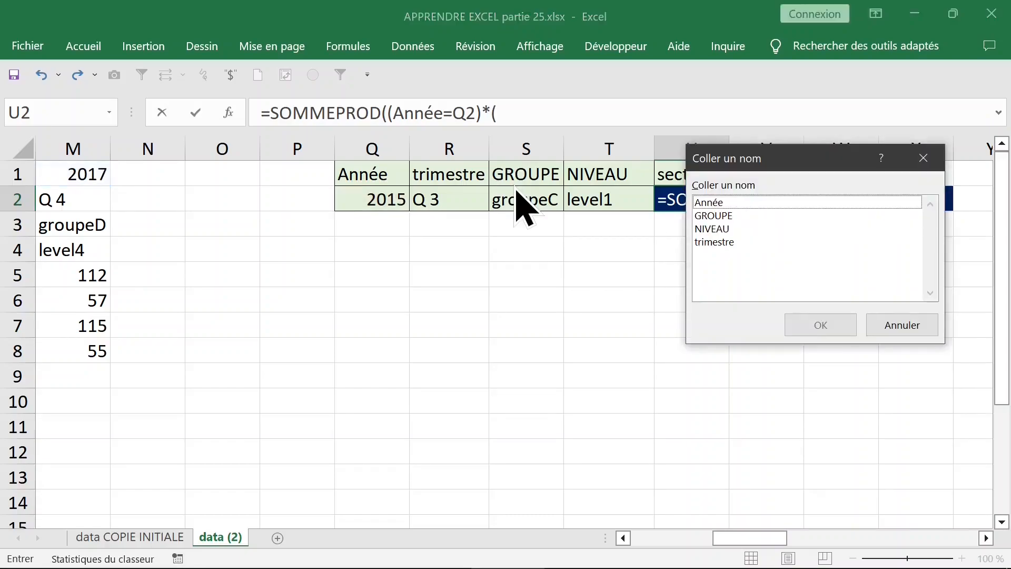
click(722, 244)
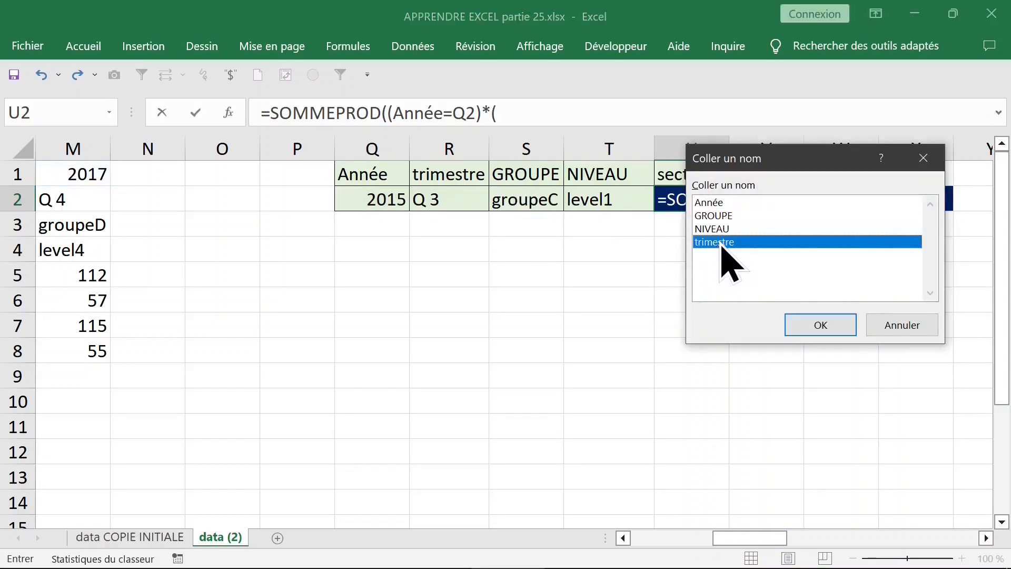
double_click(722, 243)
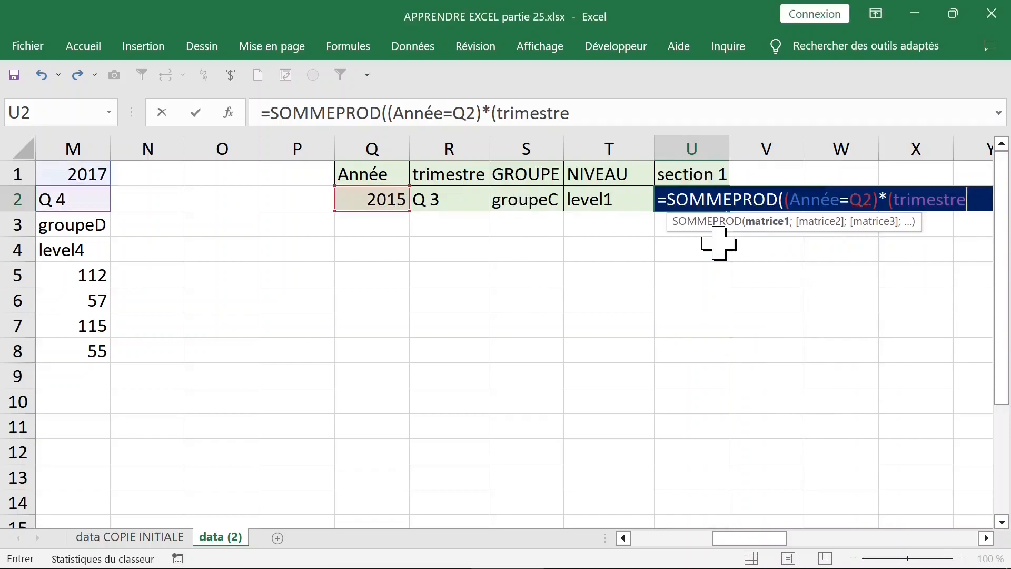
text(=)
click(447, 199)
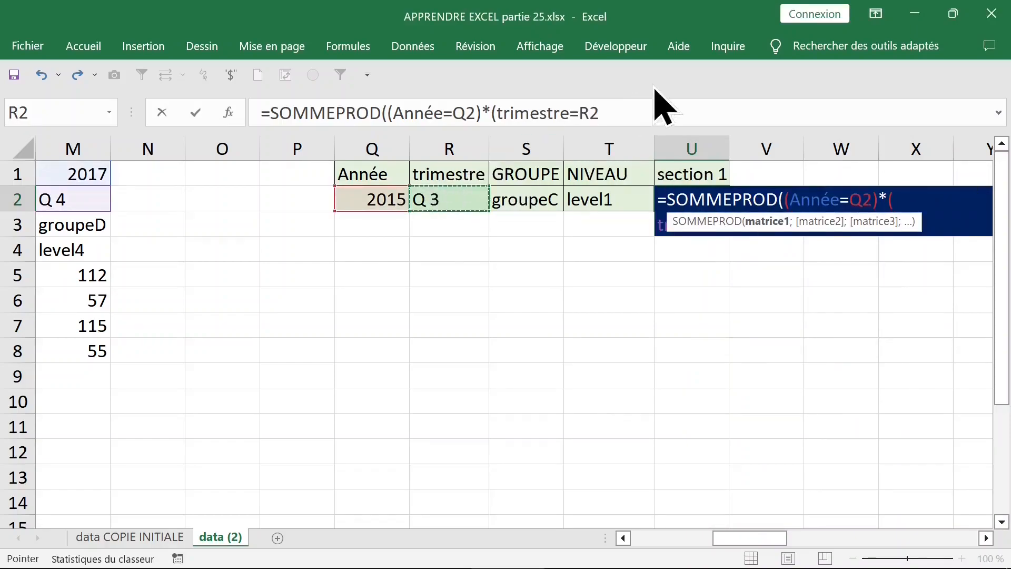
click(625, 109)
text()*()
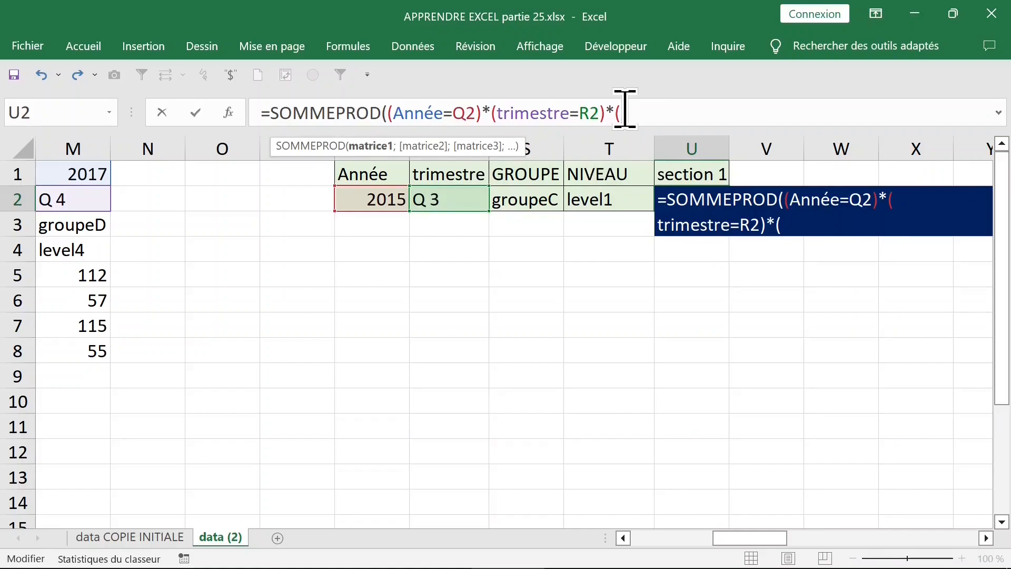
Enter GROUPE=S2 as the third criterion using the defined name GROUPE, and open another multiplied parenthesis after it.
key(F3)
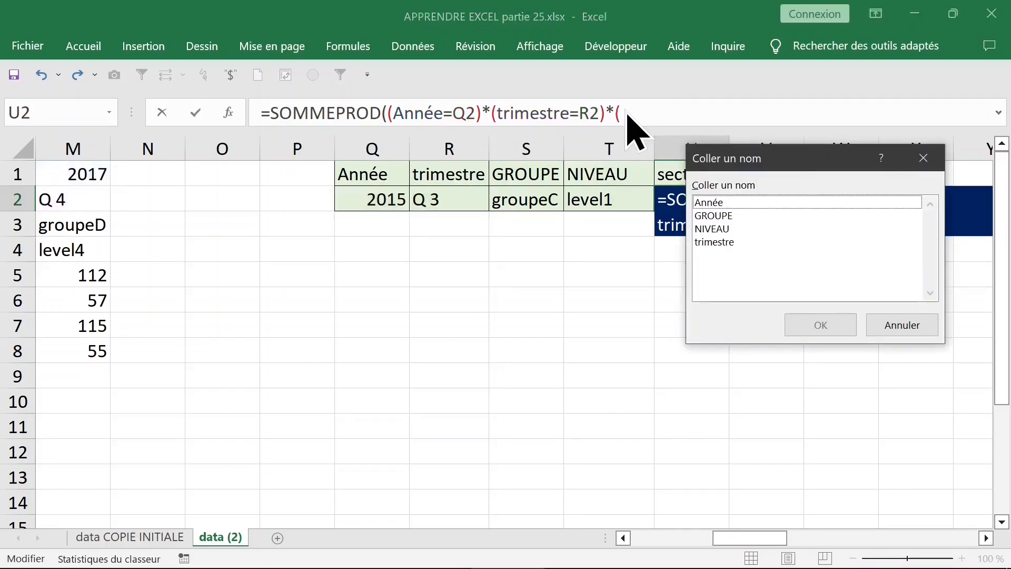
double_click(724, 216)
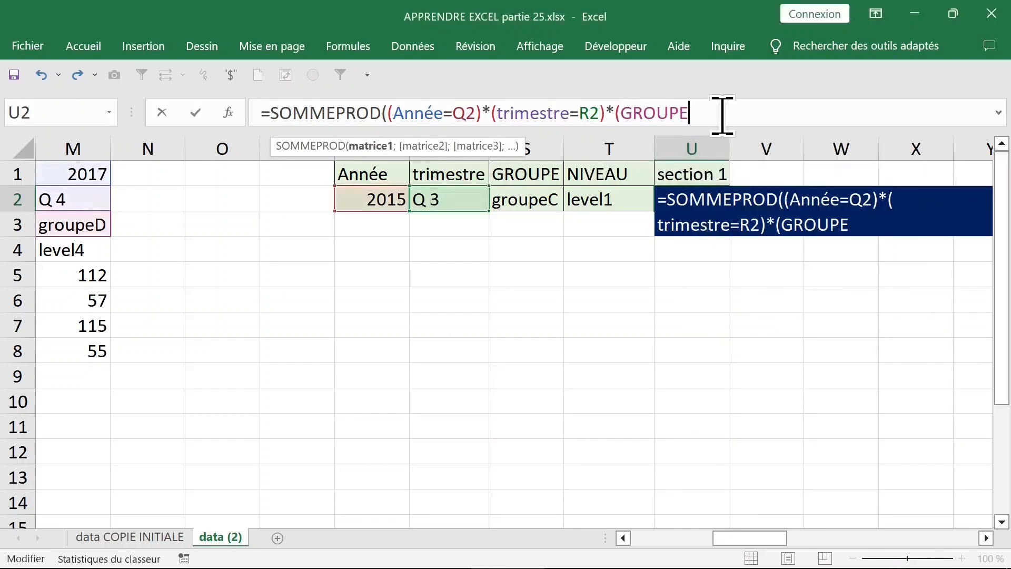
text(=)
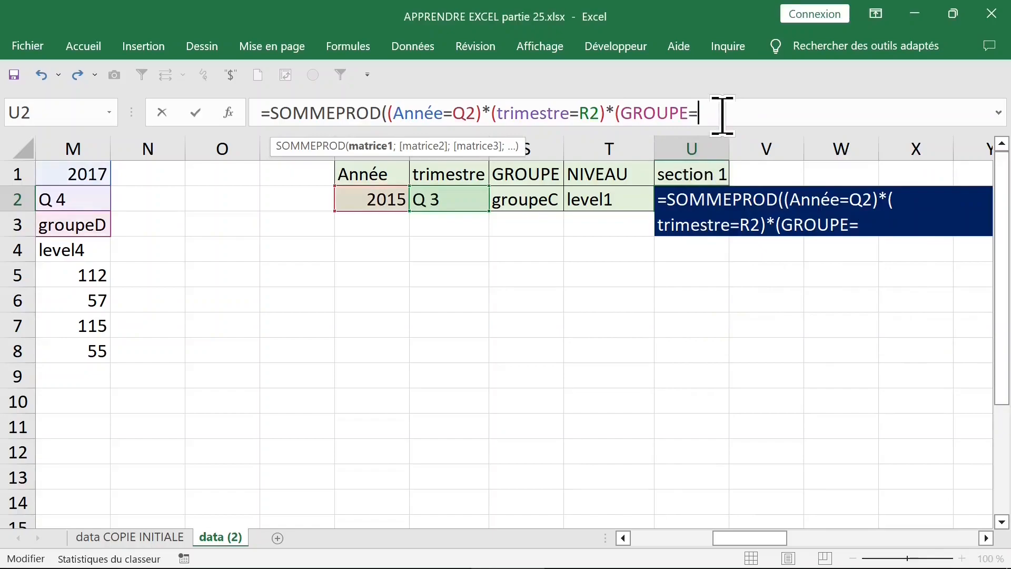
click(532, 203)
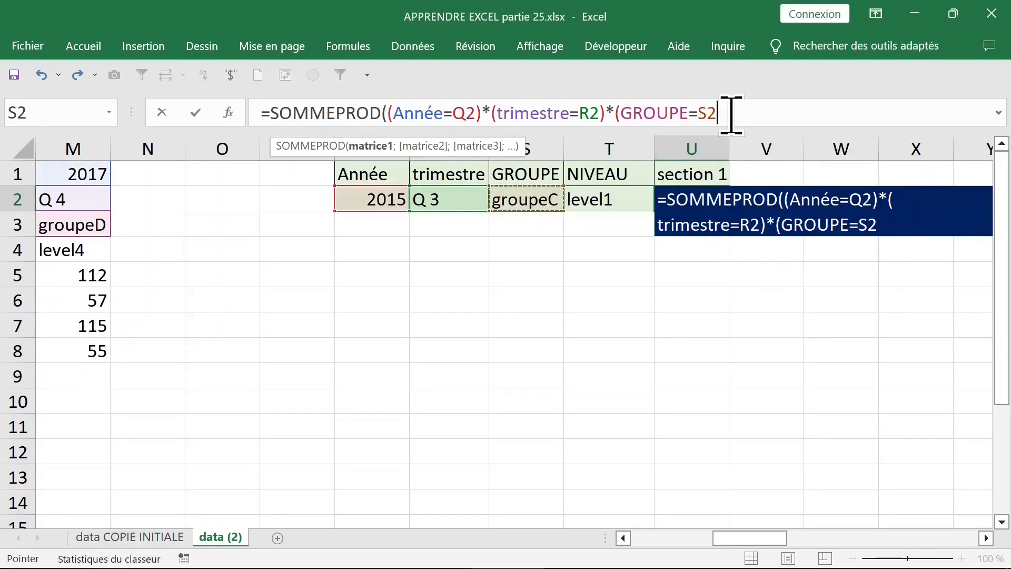
text()*()
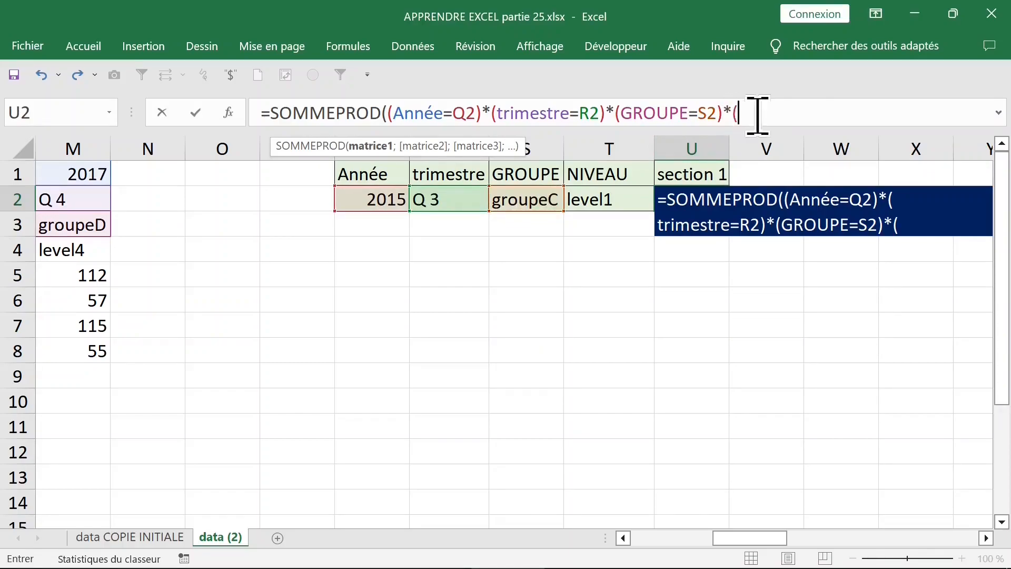
Enter NIVEAU=T2 as the fourth criterion using the defined name NIVEAU, and open another multiplied parenthesis after it.
key(F3)
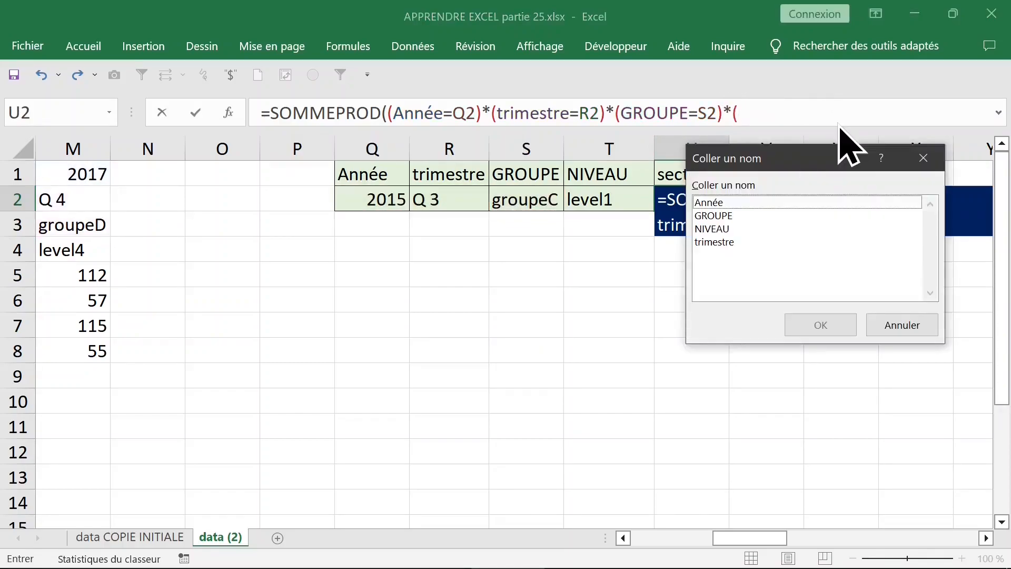
click(718, 228)
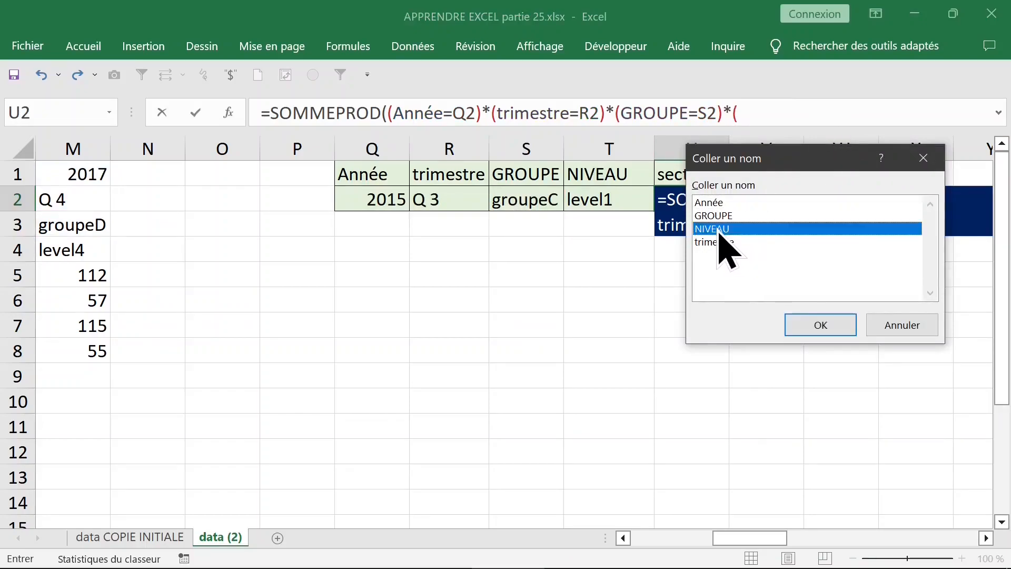
double_click(712, 227)
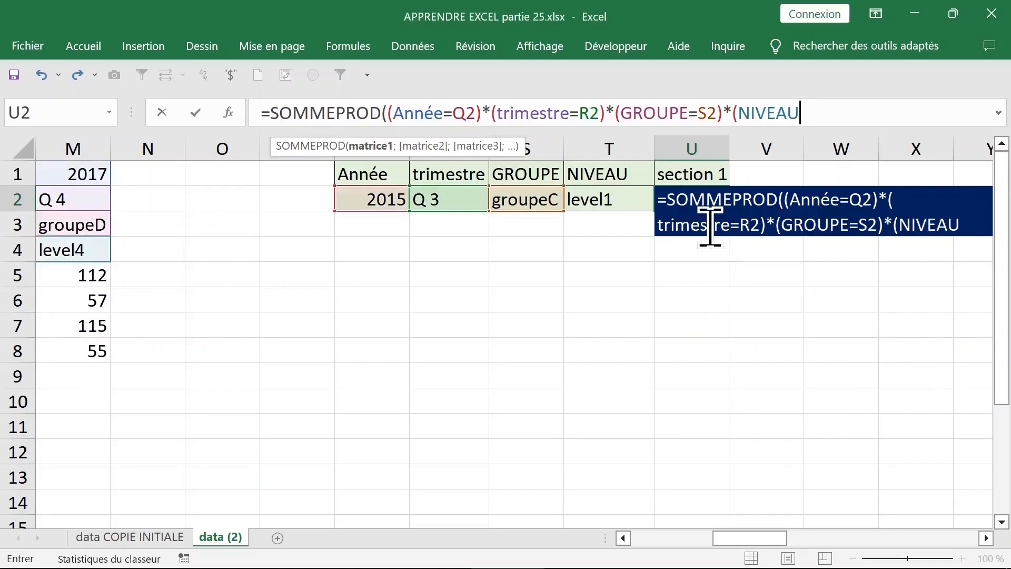
text(=)
click(603, 200)
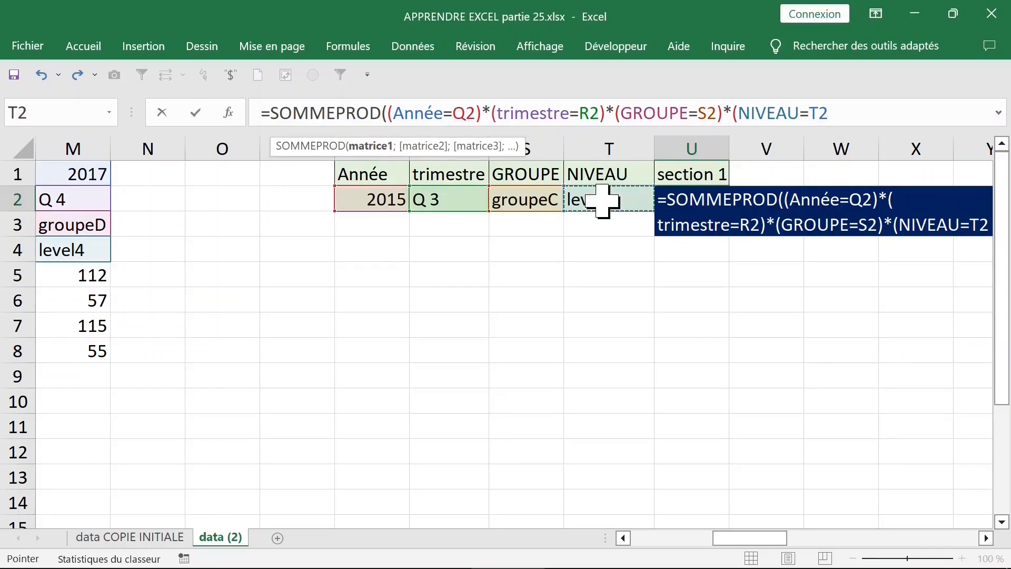
text())
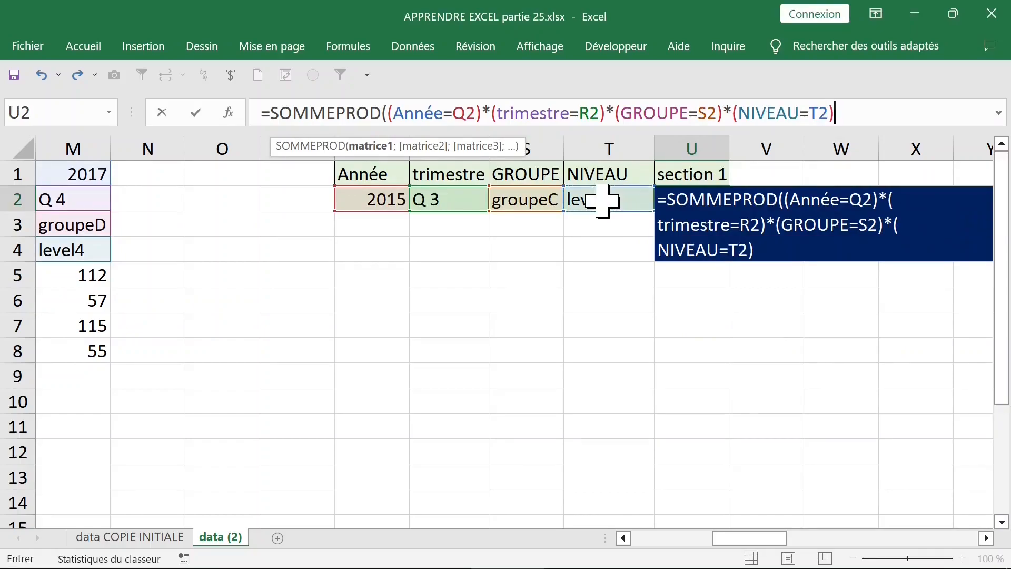
text(*')
key(BackSpace)
text(()
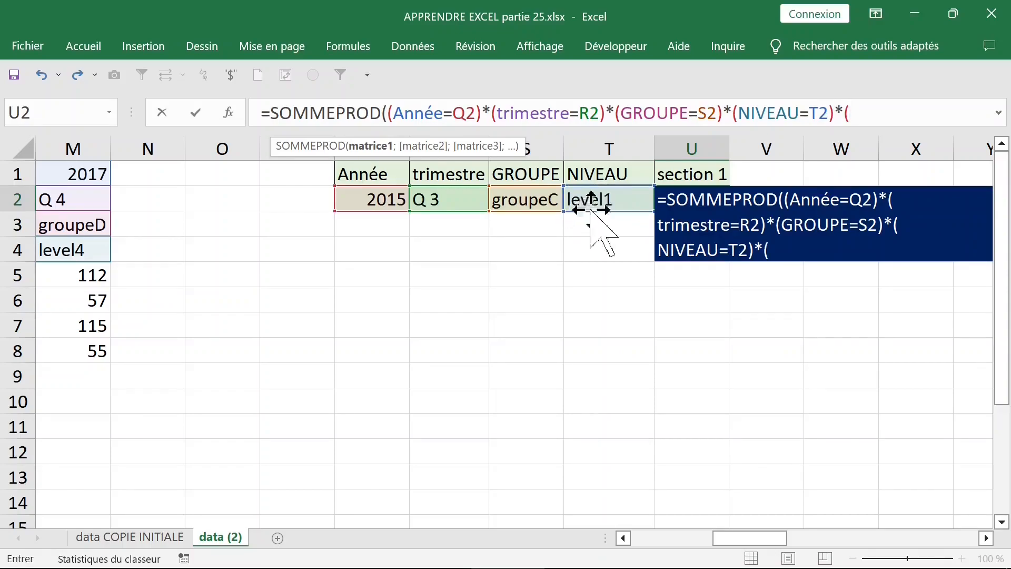
Complete the SOMMEPROD formula in U2 with the section 1 data range B7:M7 as the last factor.
click(99, 279)
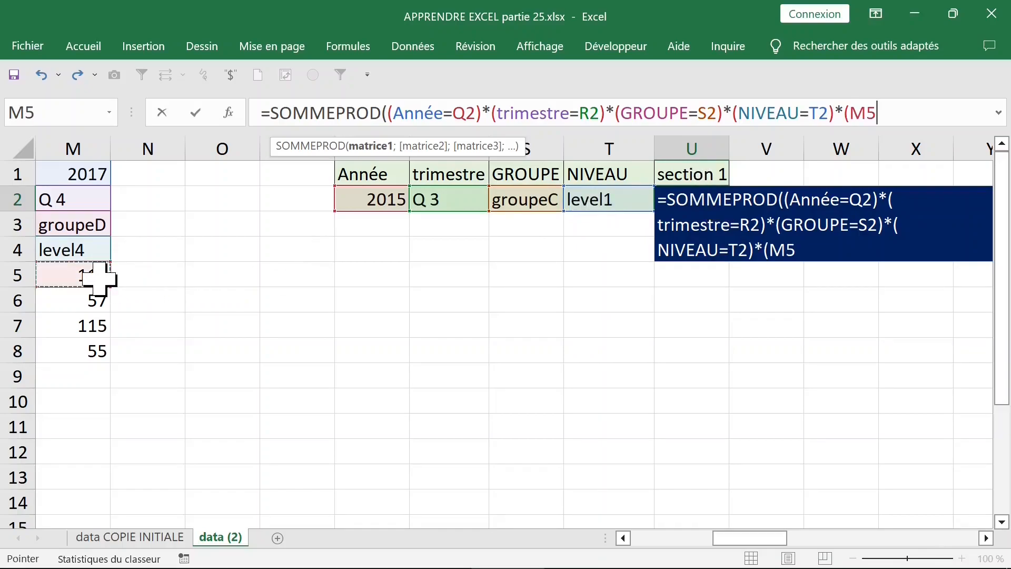
key(Left)
key(Left)
key(Left)
key(Left)
key(Left)
key(Left)
key(Left)
key(Left)
key(Left)
key(Left)
key(Left)
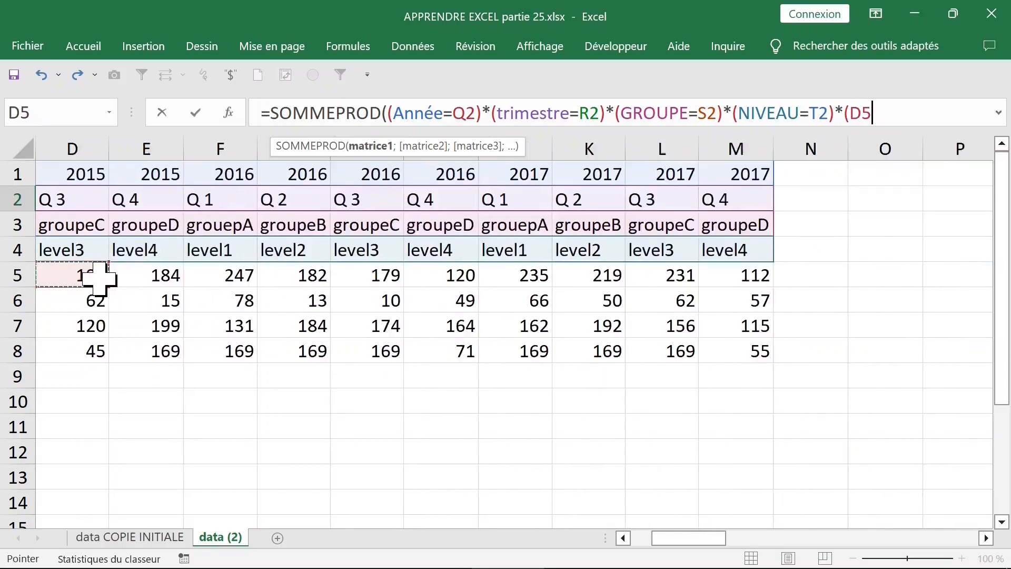
key(Left)
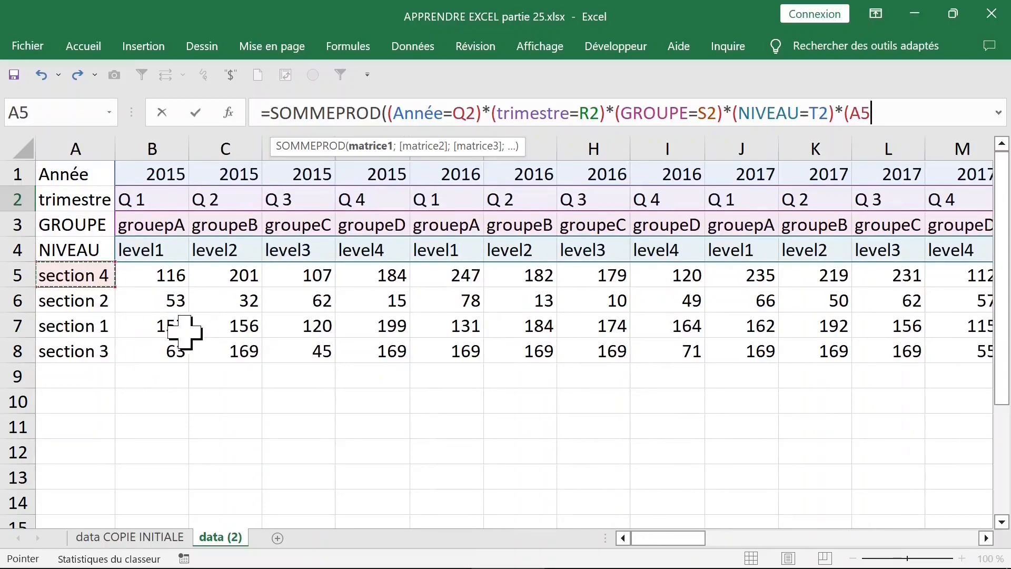
click(90, 329)
click(158, 325)
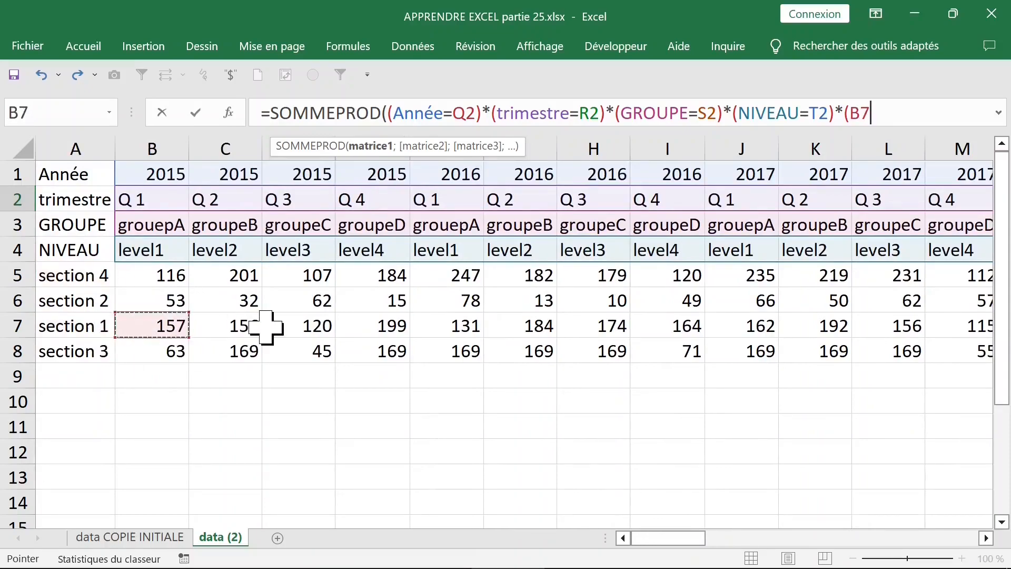
key(ctrl+shift+Right)
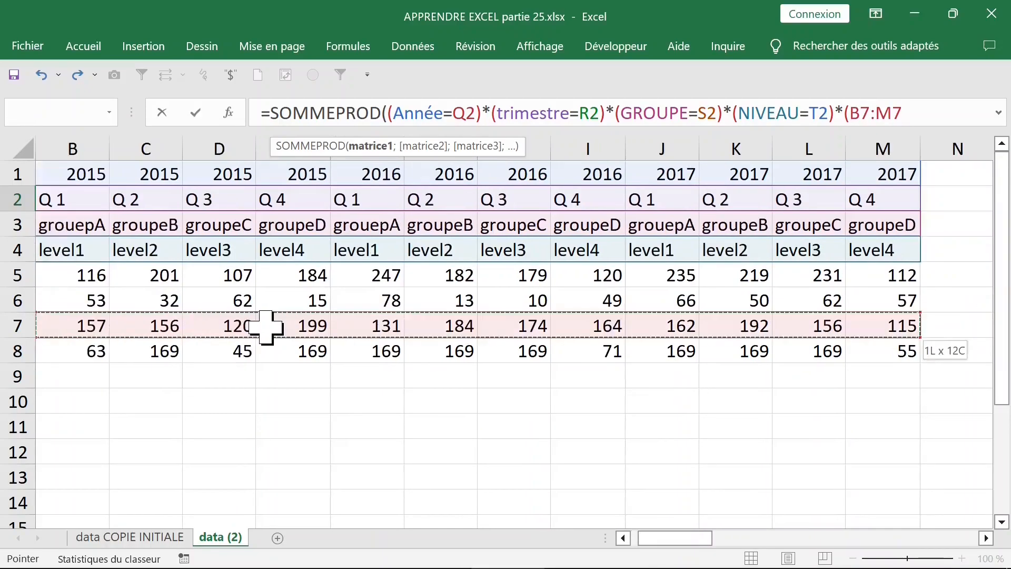
text())
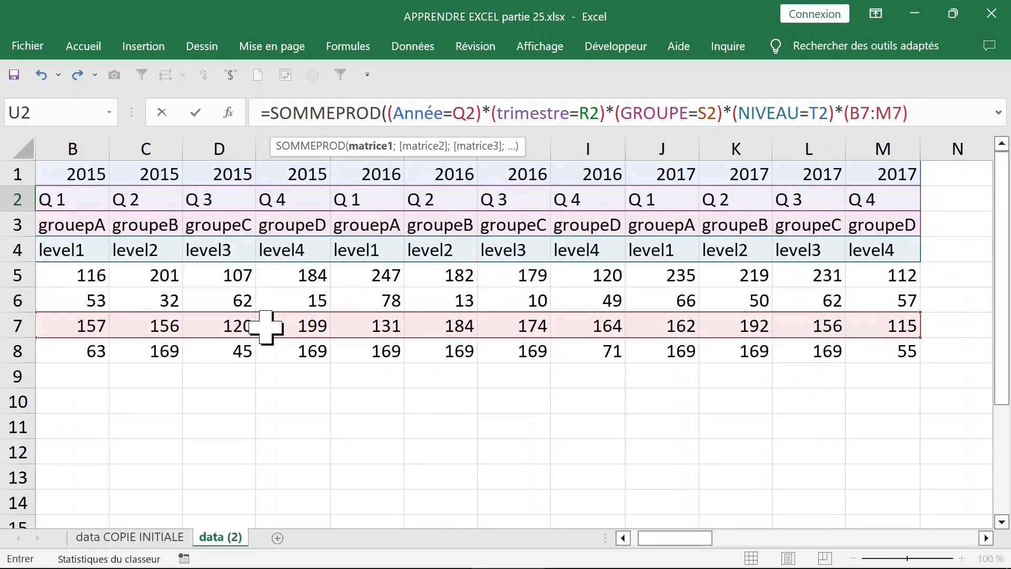
text())
key(Return)
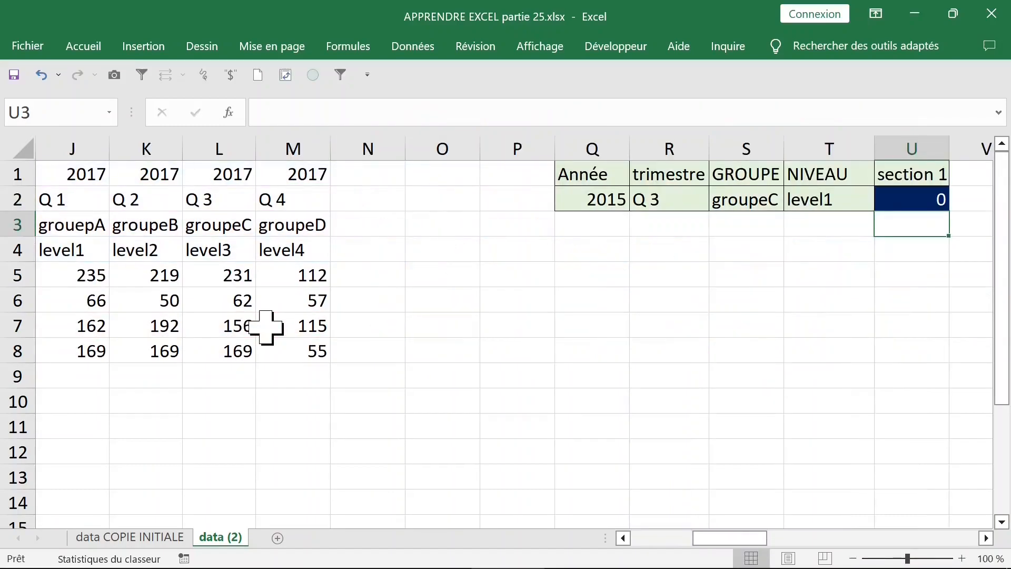
Set the trimestre criterion in R2 to Q 4 and the GROUPE criterion in S2 to grouepA.
click(930, 197)
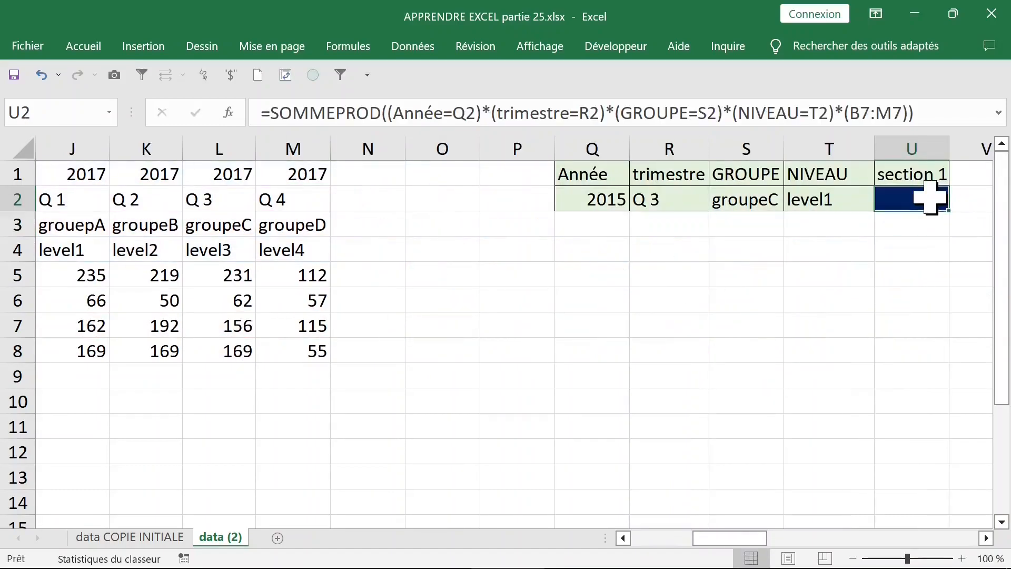
click(669, 199)
click(715, 200)
click(660, 228)
click(703, 252)
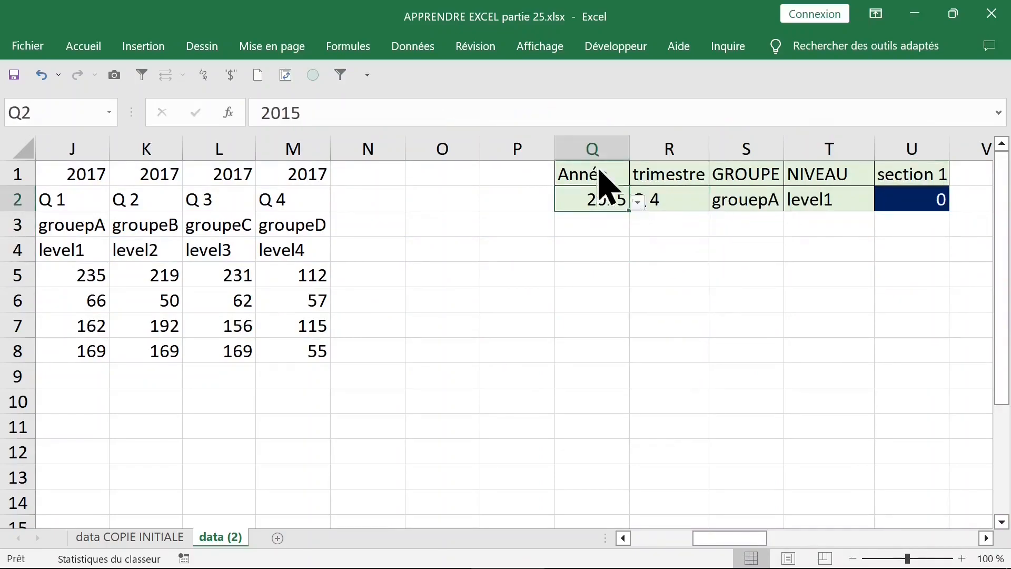
Set the Année criterion in Q2 to 2017 and choose Q 4 again for the trimestre in R2.
click(636, 202)
drag(635, 247, 635, 272)
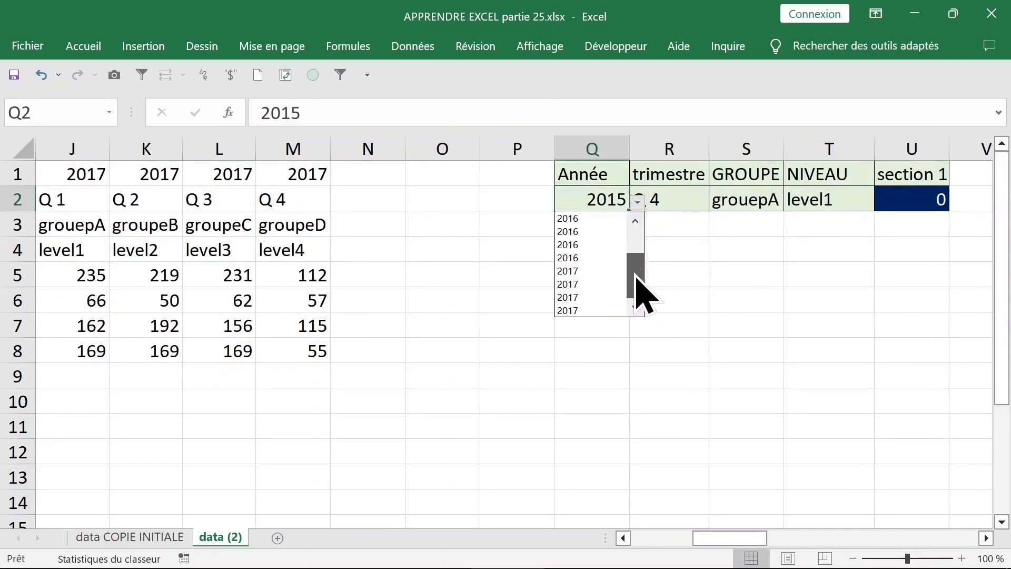
click(584, 271)
click(706, 203)
click(717, 202)
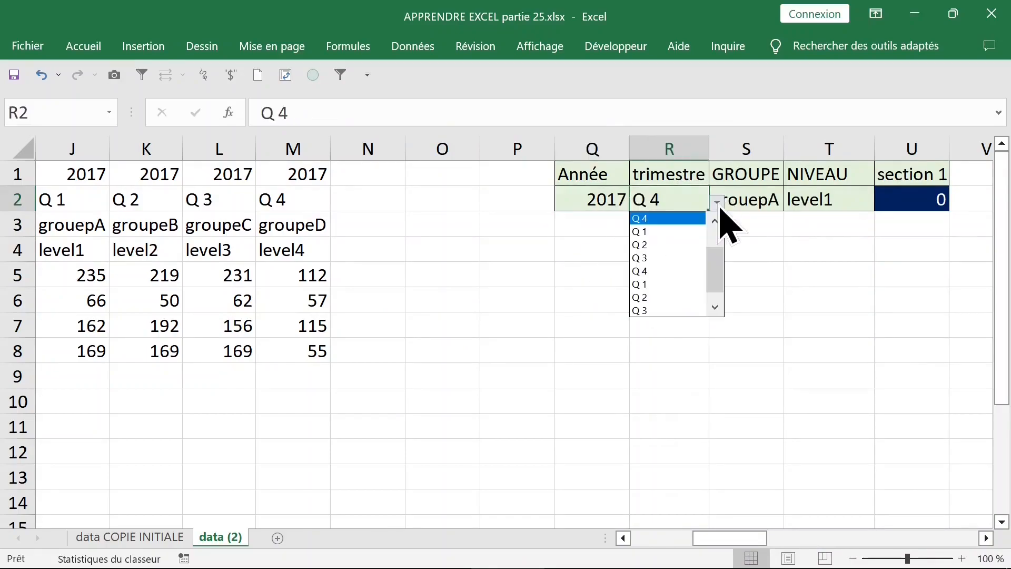
click(669, 218)
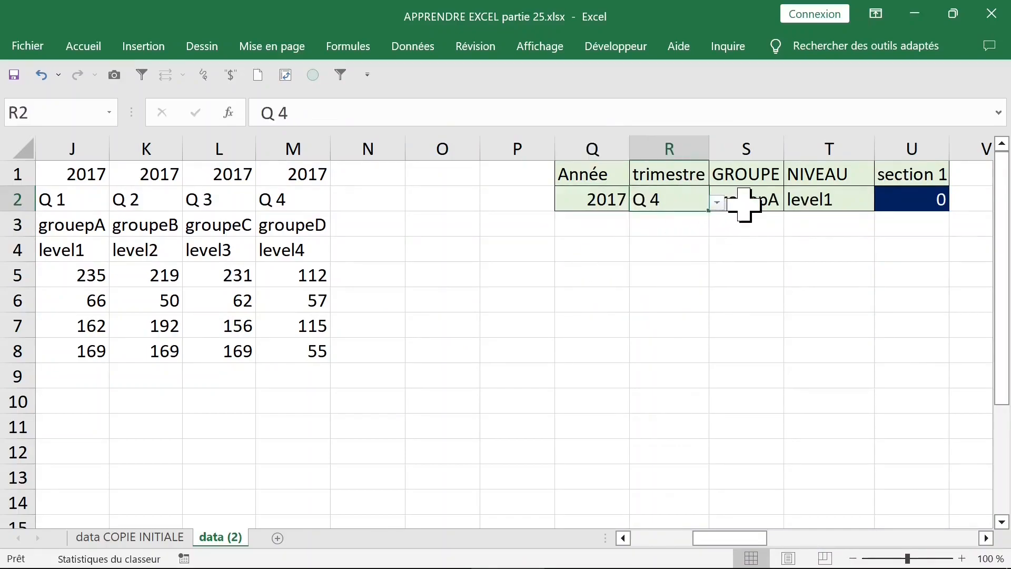
Set GROUPE to groupeD and NIVEAU to level4, and compare the formula result with cell M7 of the data.
click(744, 205)
click(791, 202)
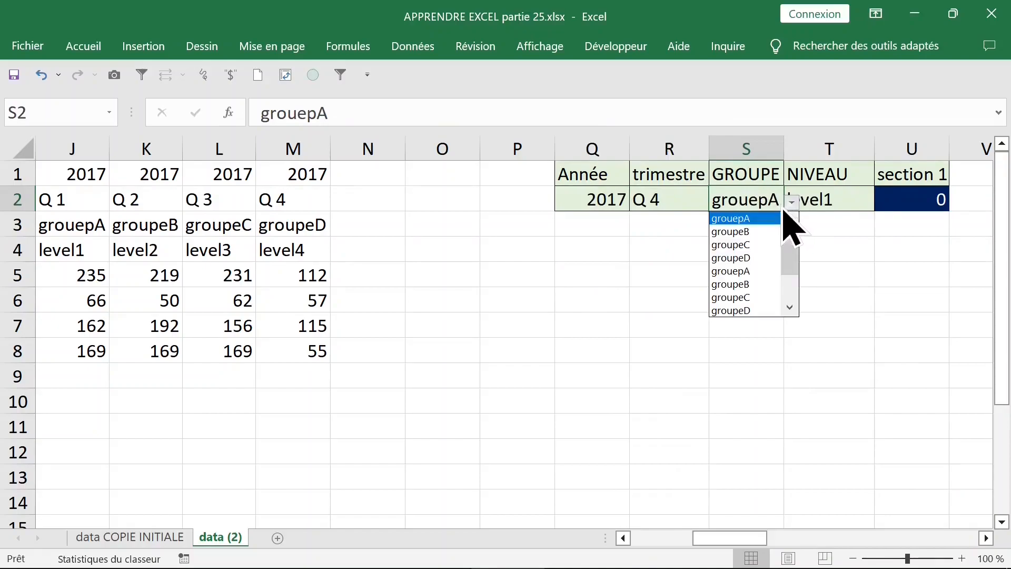
click(757, 260)
click(836, 199)
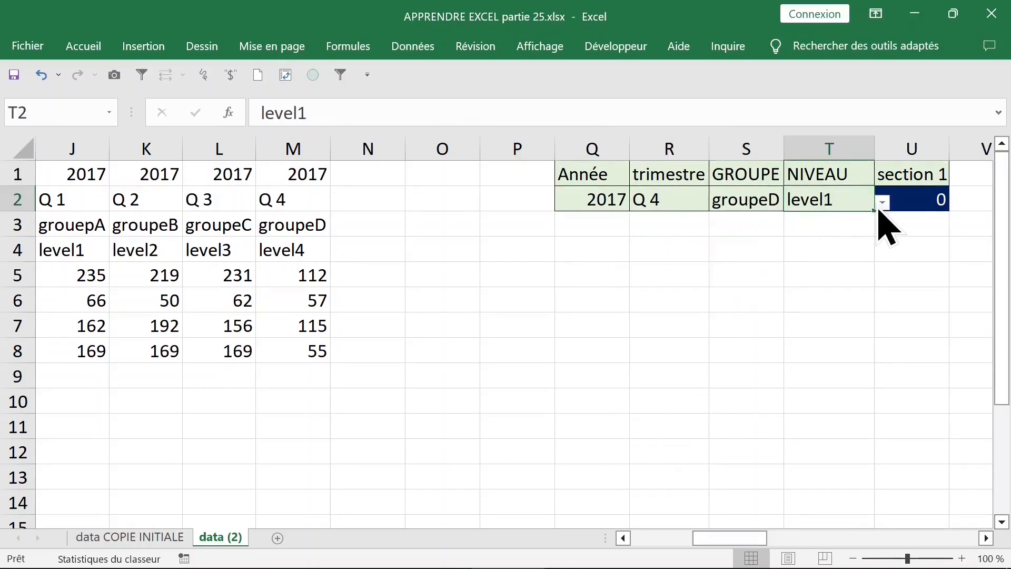
click(882, 202)
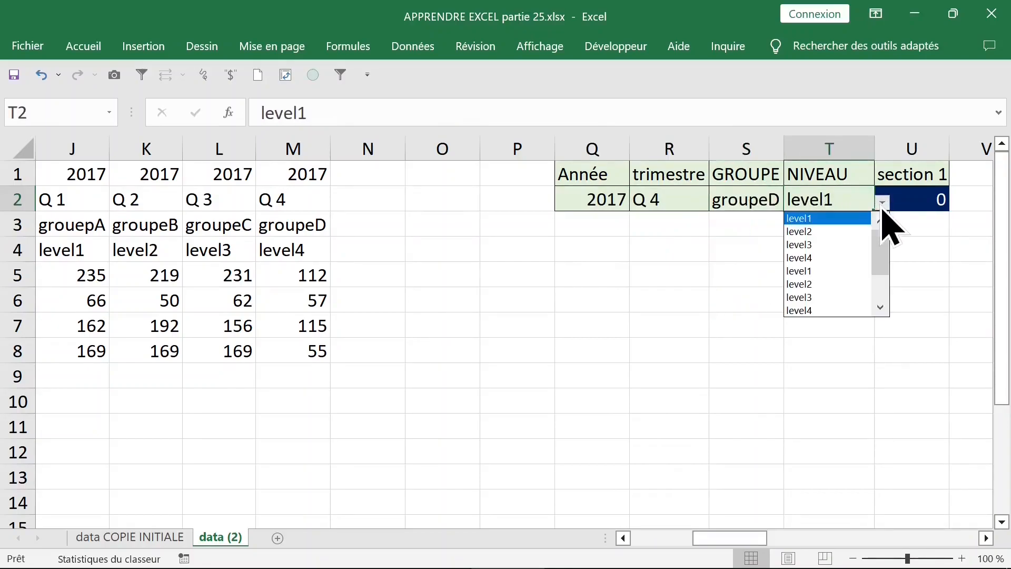
click(837, 258)
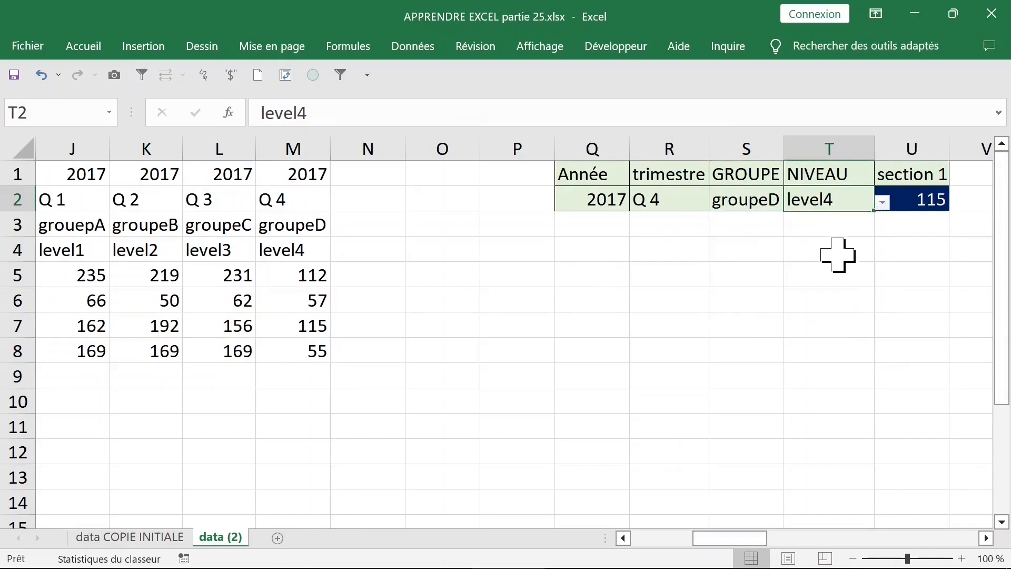
click(329, 326)
click(168, 299)
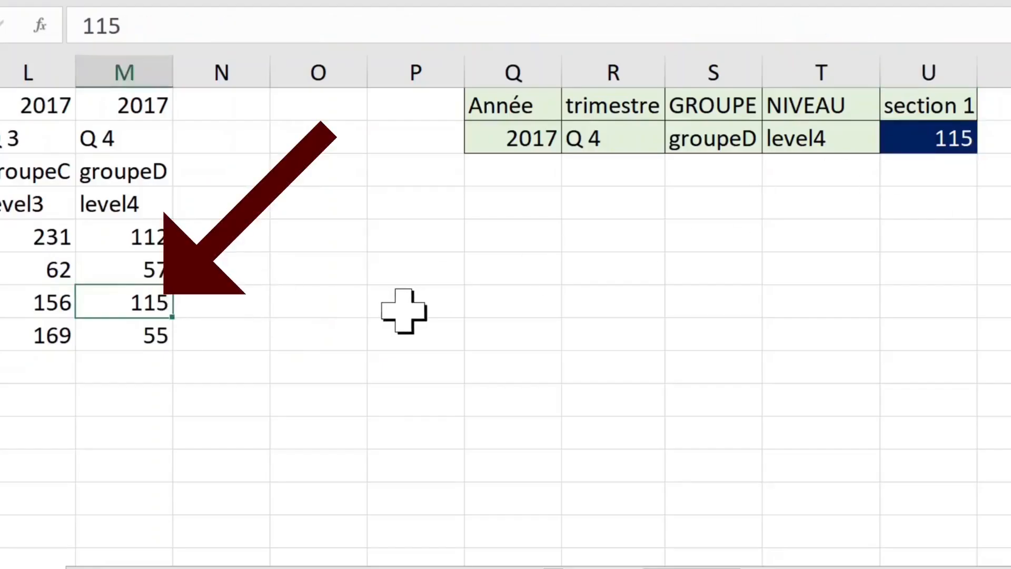
Set the trimestre criterion in R2 to Q 3 and the NIVEAU criterion in T2 to level3.
click(648, 138)
click(674, 143)
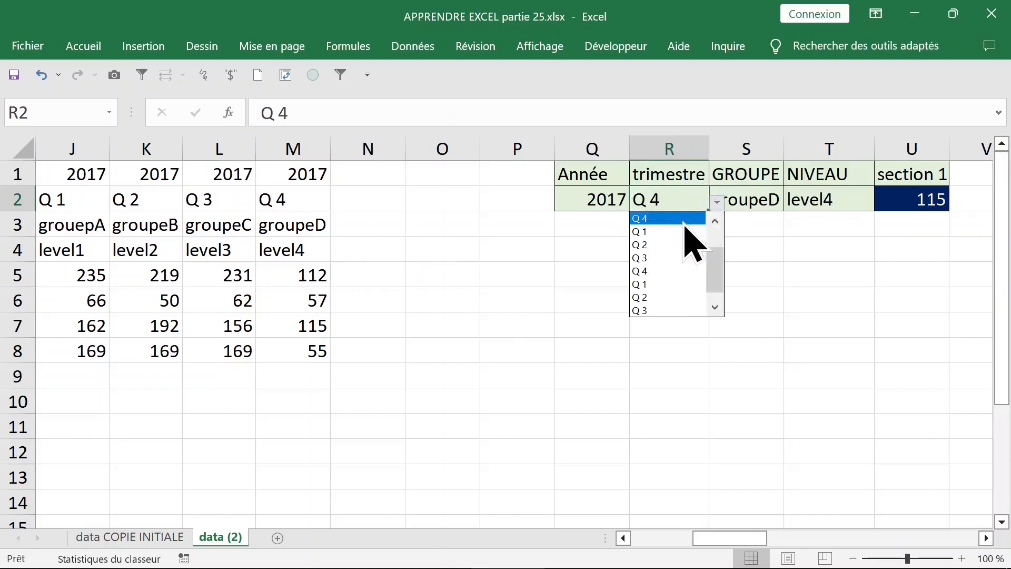
click(680, 257)
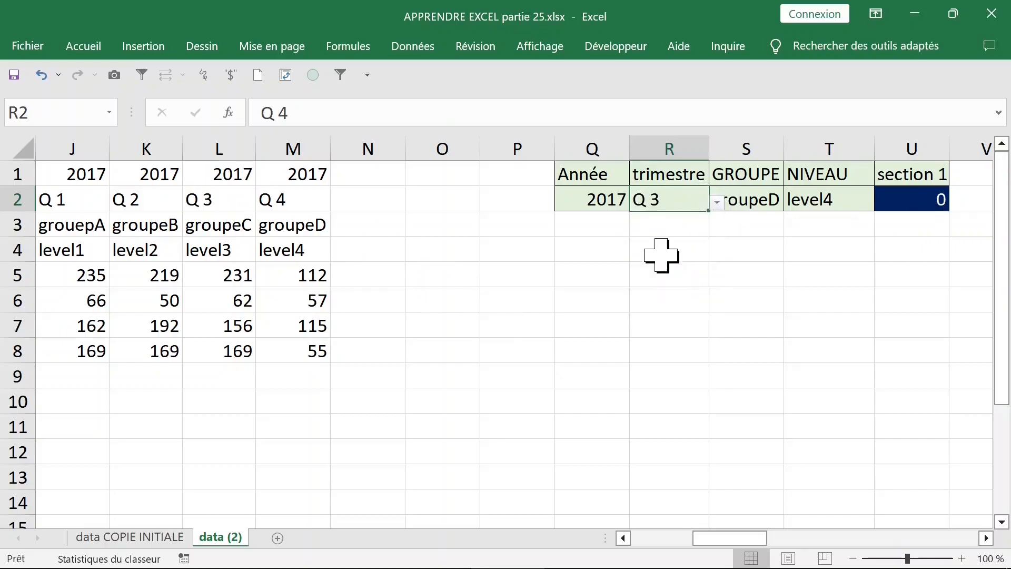
click(830, 199)
click(882, 203)
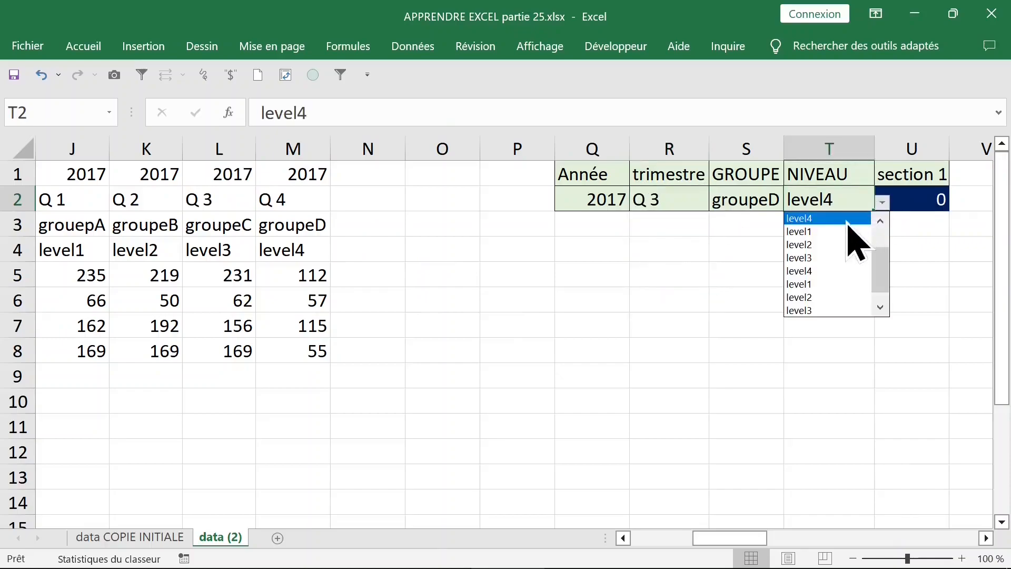
click(823, 254)
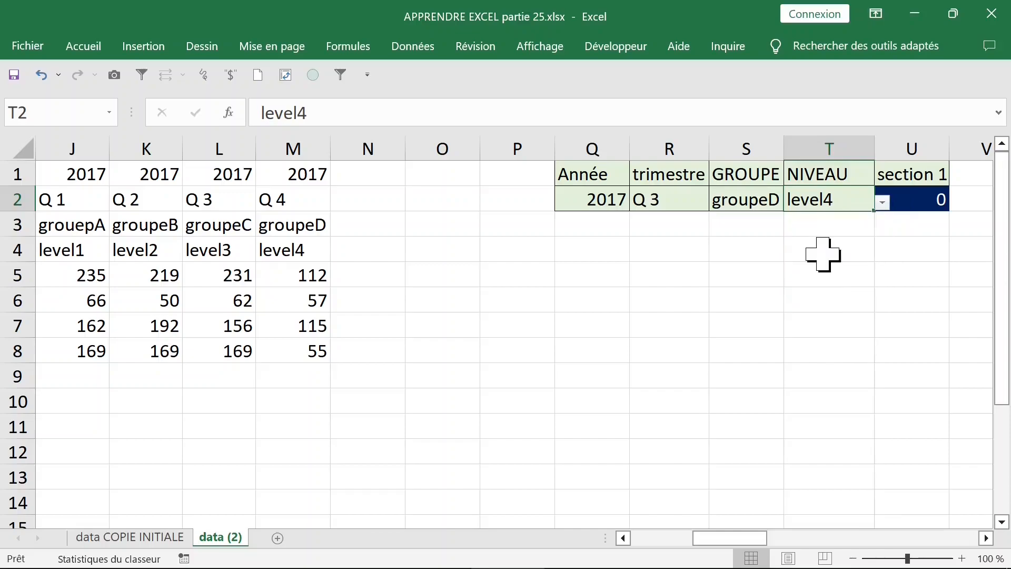
Set the GROUPE criterion in S2 to groupeC and compare the result in U2 with cell L7 of the data.
click(752, 200)
click(792, 202)
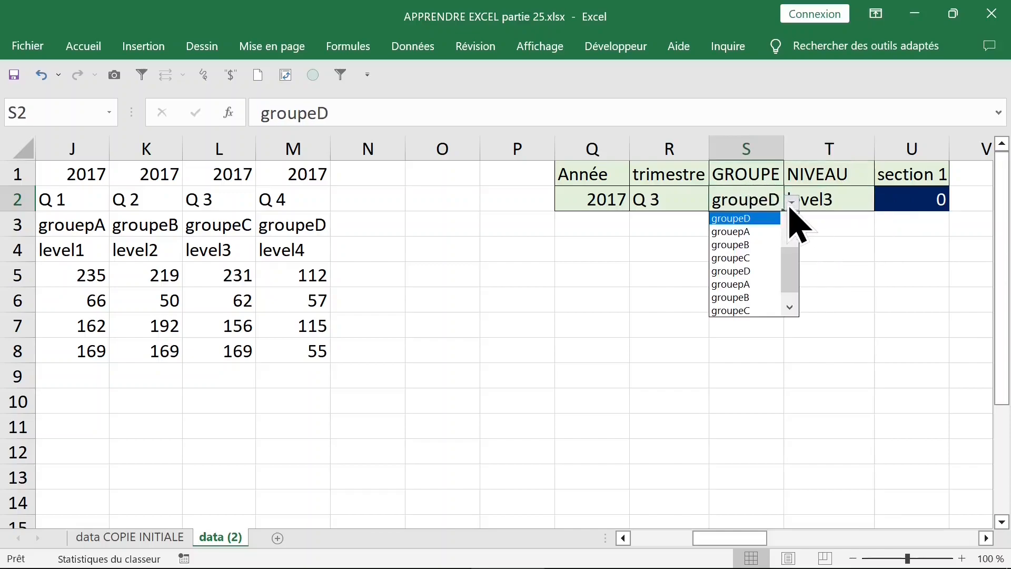
click(759, 262)
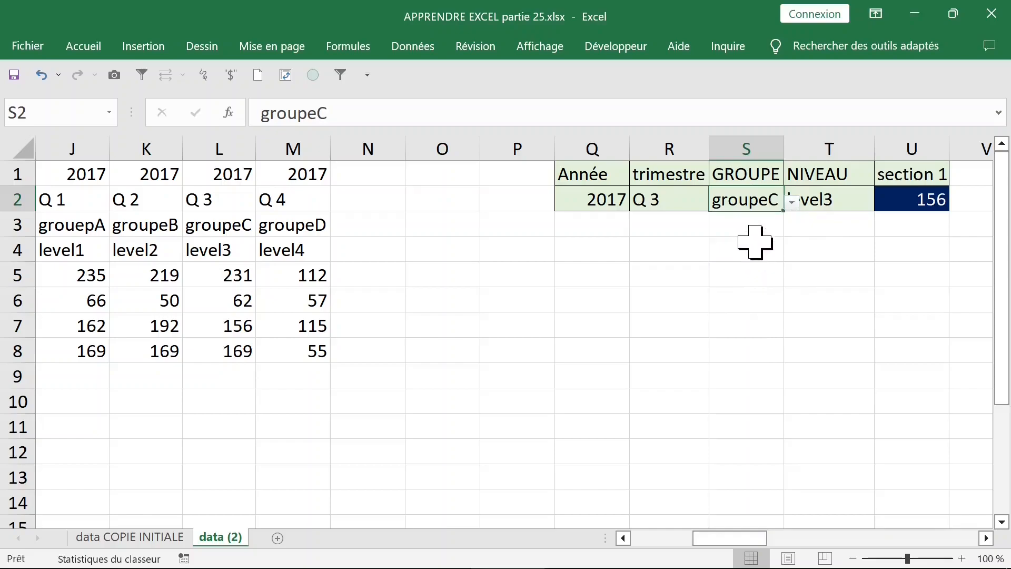
click(221, 329)
click(902, 199)
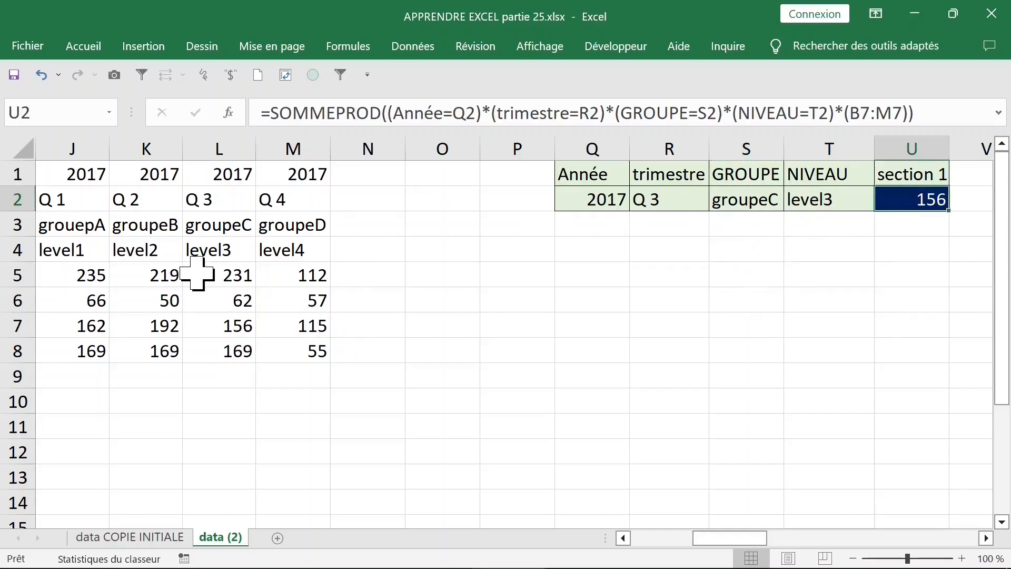
Add a second result heading, section 4, in cell V1 beside the section 1 heading.
click(886, 171)
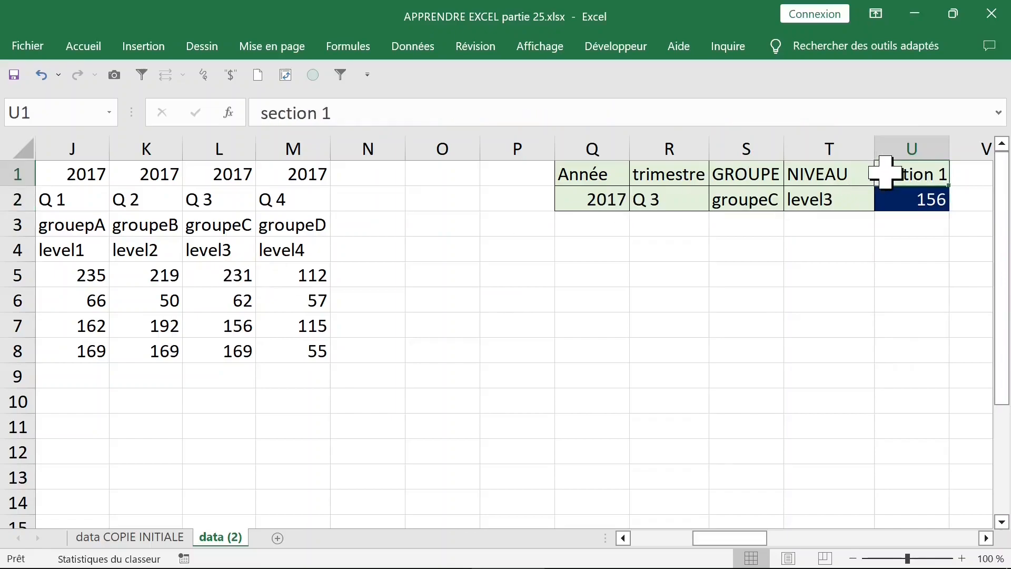
click(782, 267)
key(Right)
key(Right)
key(Right)
key(Right)
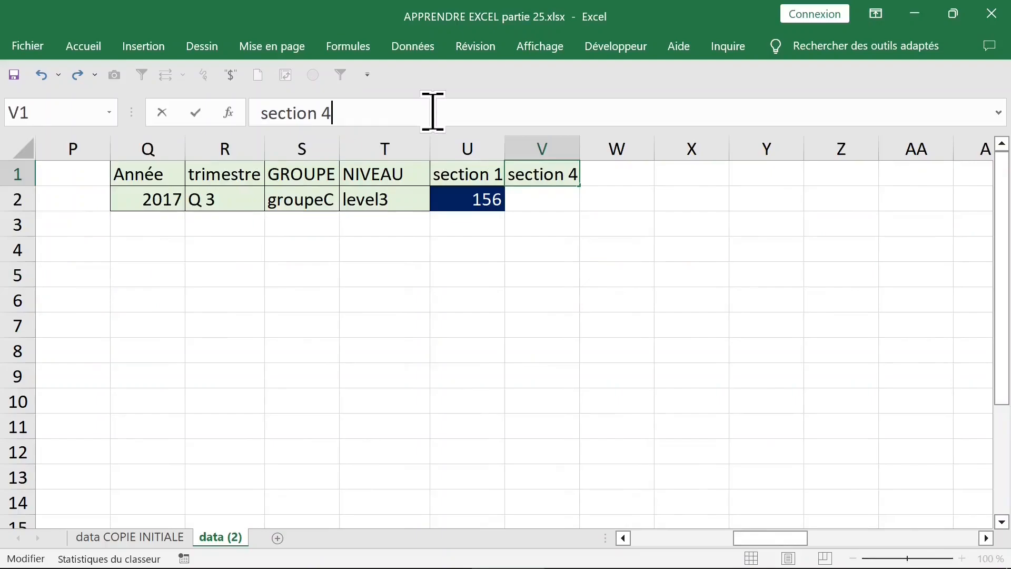
Start a SOMMEPROD formula in V2 with the section 4 data range B5:M5 as its first factor.
click(515, 200)
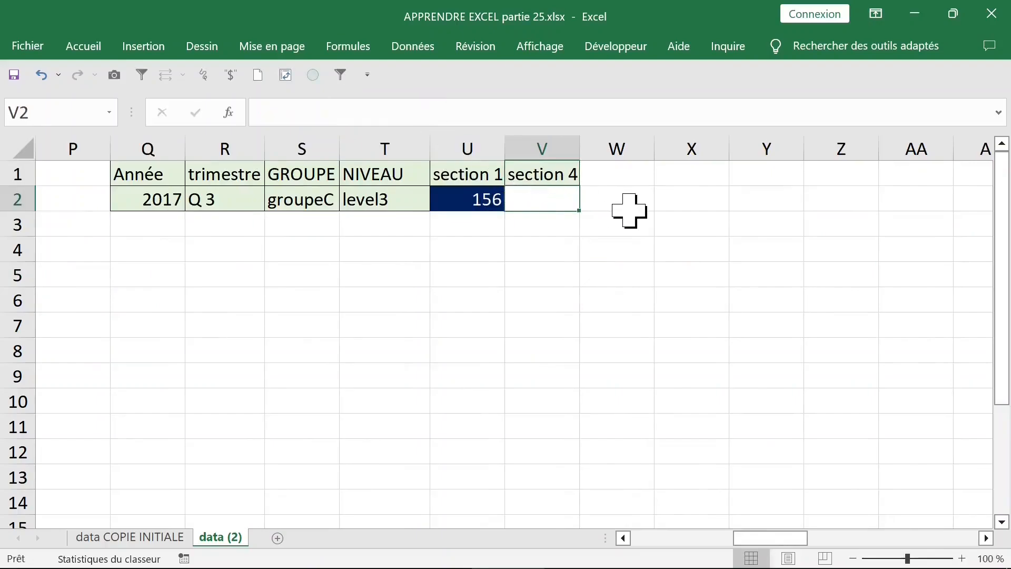
text(=sommepr)
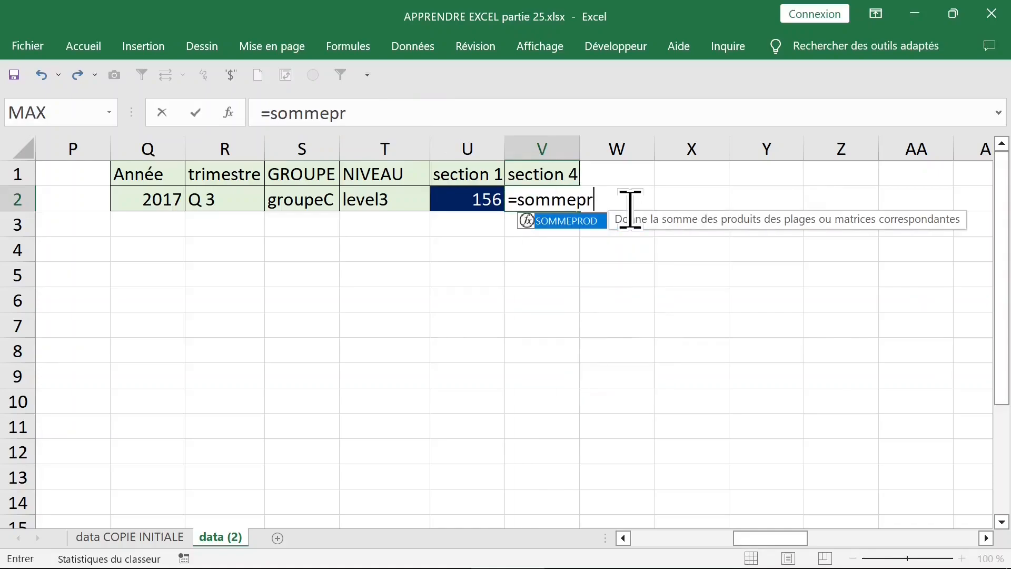
key(Tab)
text(()
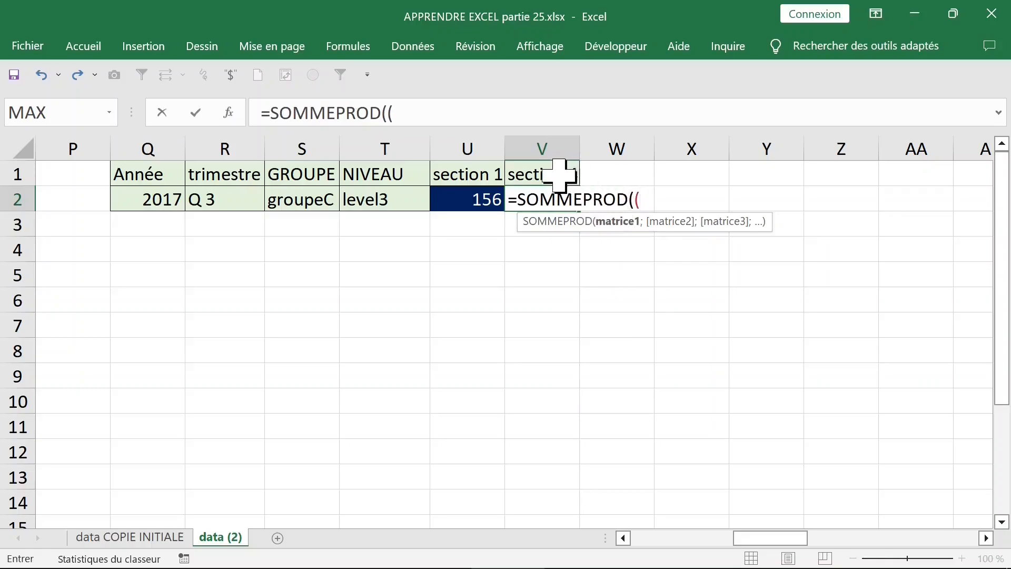
click(322, 273)
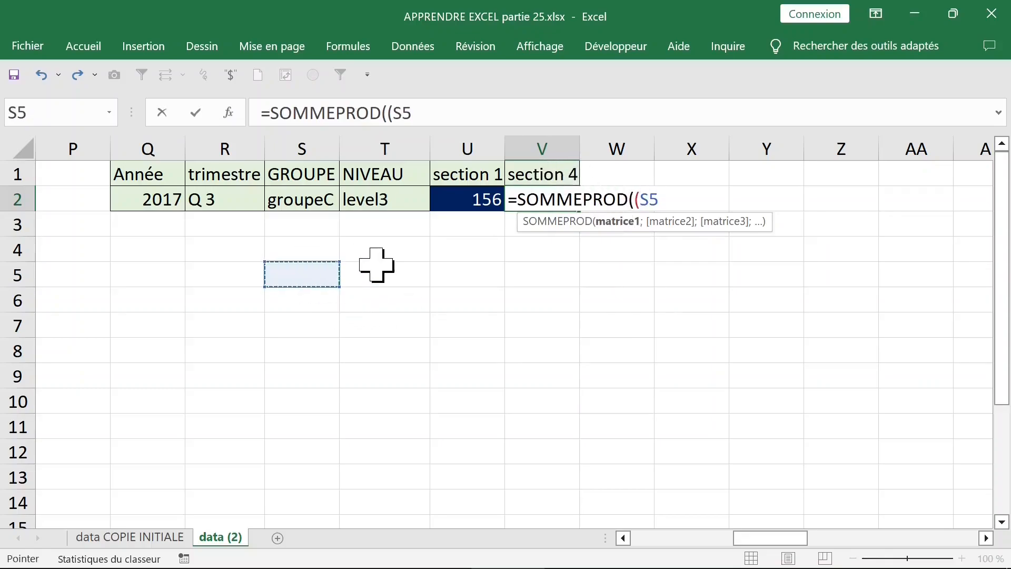
key(ctrl+Home)
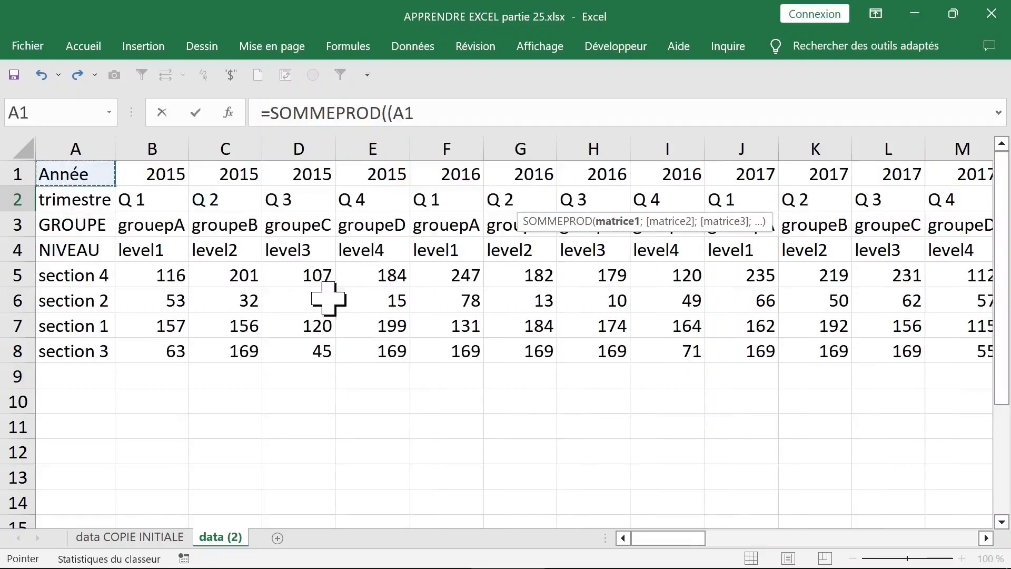
click(108, 275)
click(154, 275)
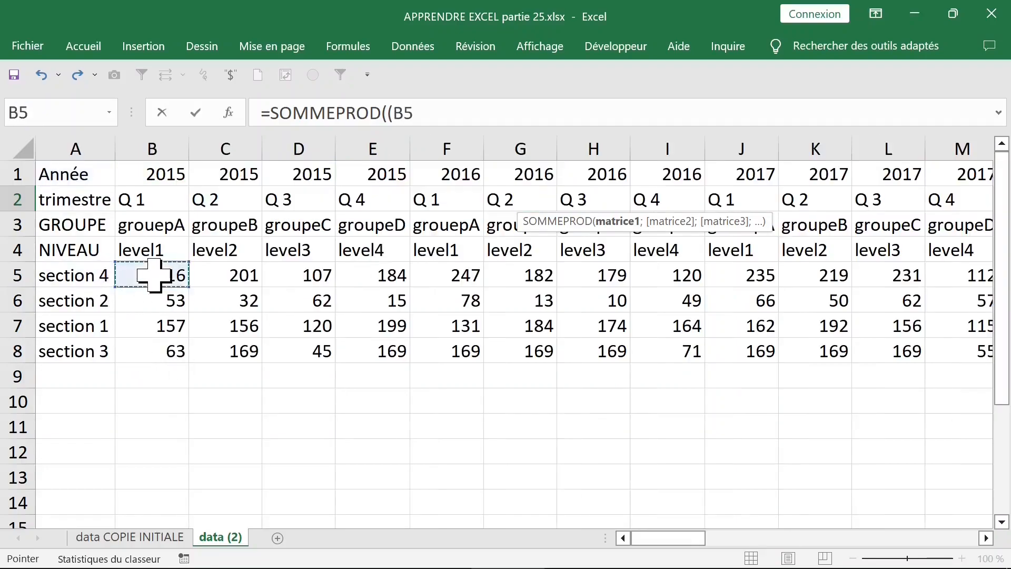
key(ctrl+shift+Right)
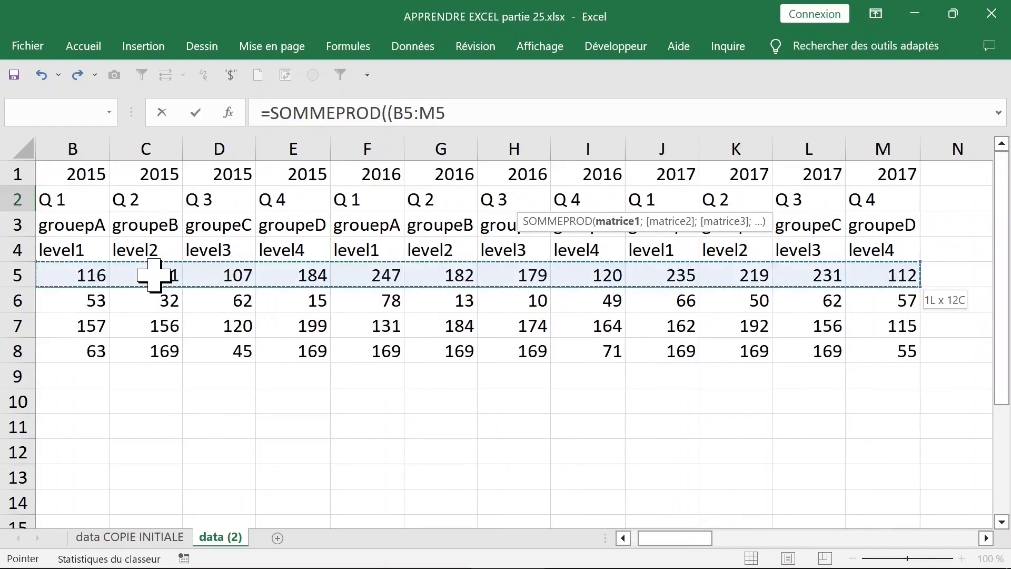
text()*()
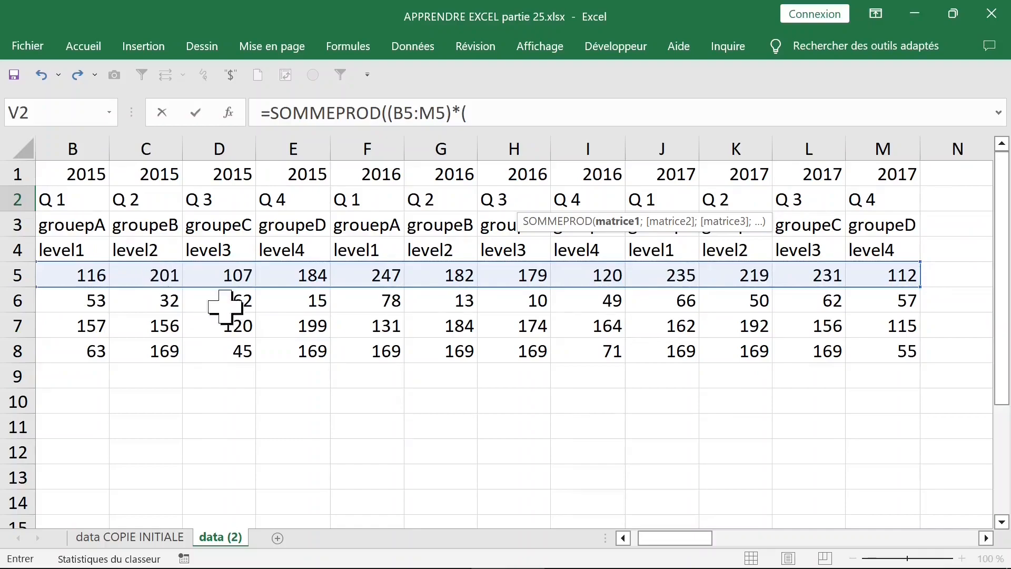
Add the condition that the named range NIVEAU equals T2 to the SOMMEPROD formula in V2.
click(799, 538)
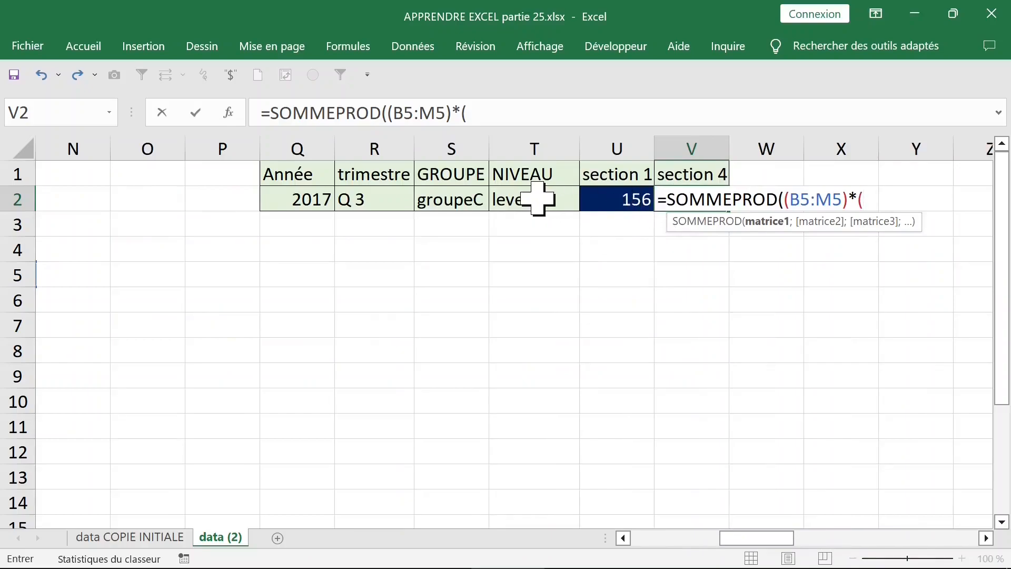
key(F3)
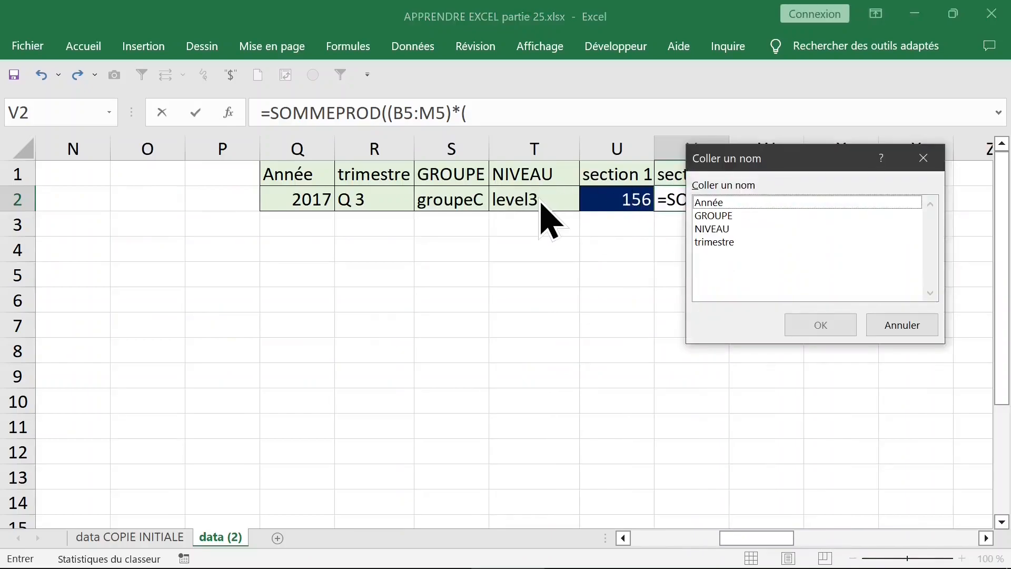
click(716, 229)
key(Return)
text(=)
click(567, 201)
text()*()
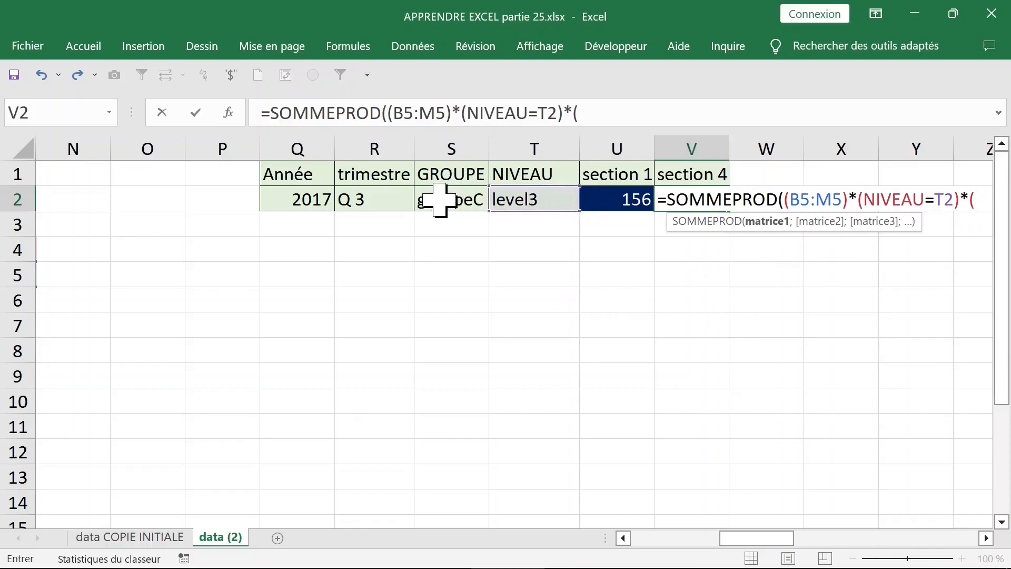
Add the condition that the named range GROUPE equals S2 as the formula's next factor.
key(F3)
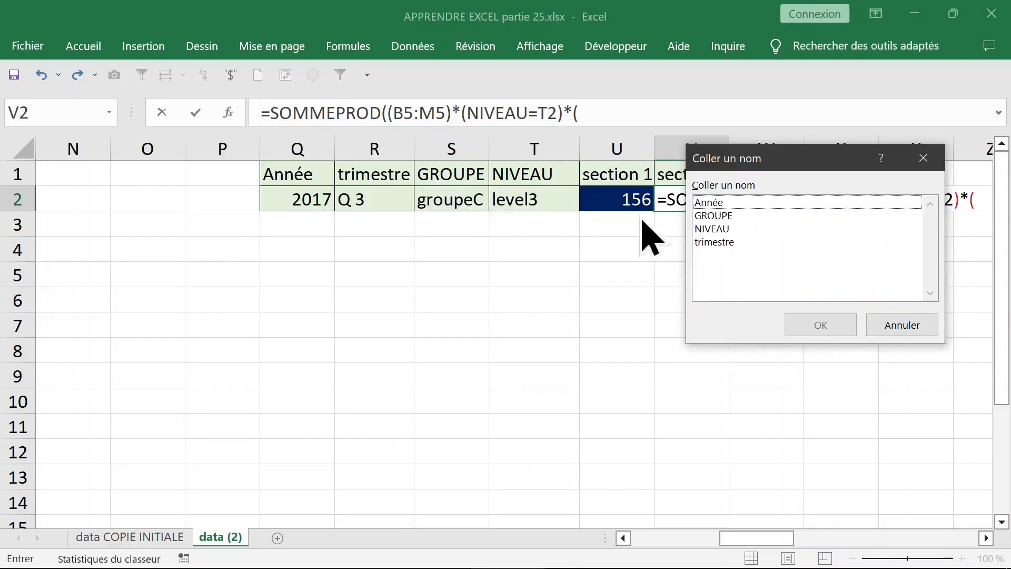
click(727, 216)
double_click(730, 216)
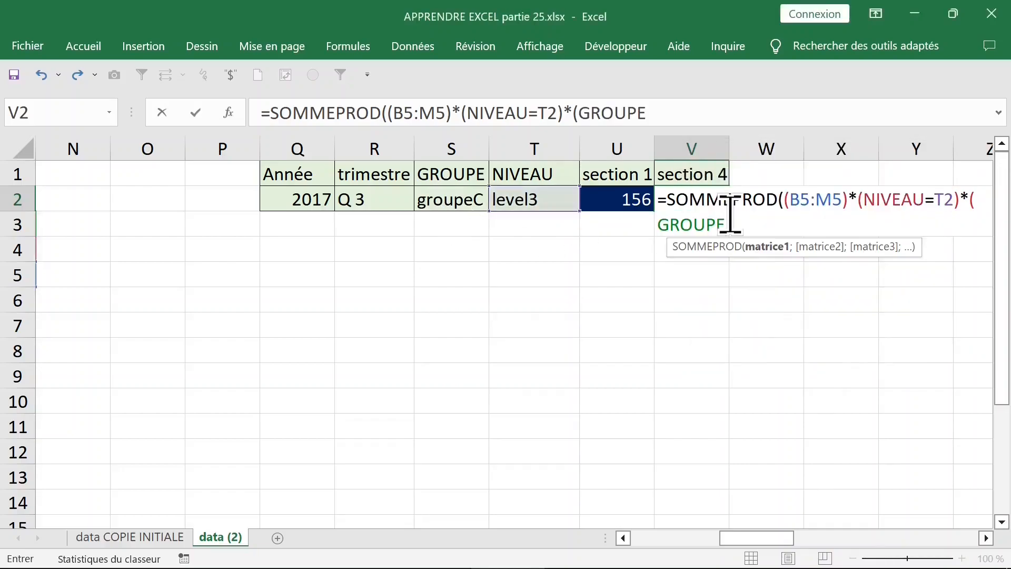
text(=)
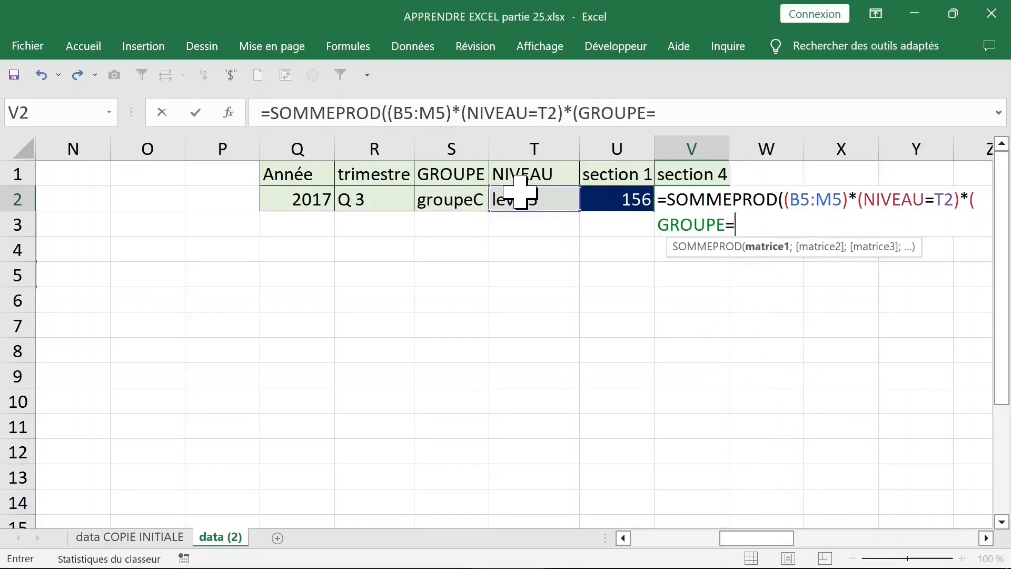
click(448, 196)
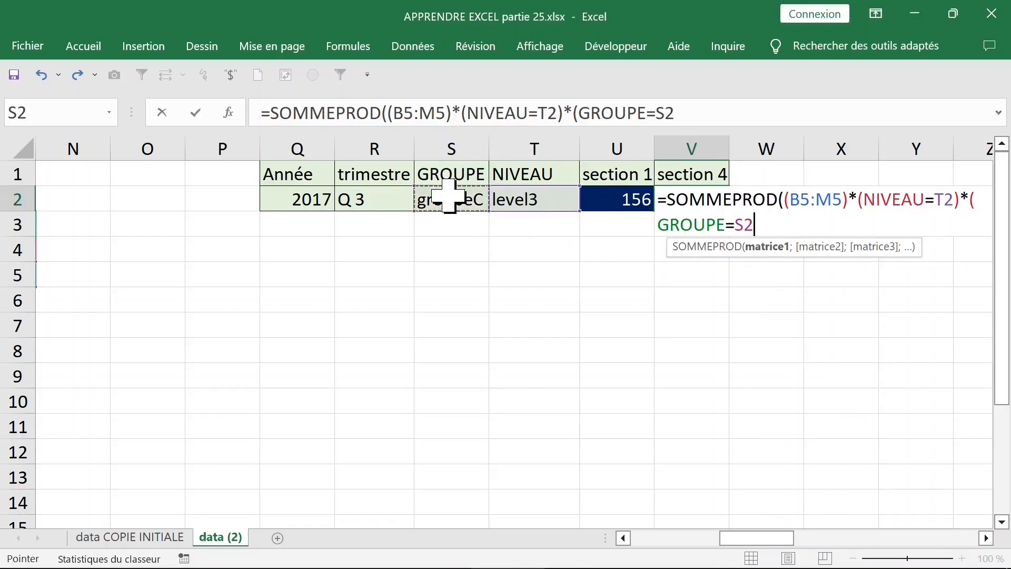
text())
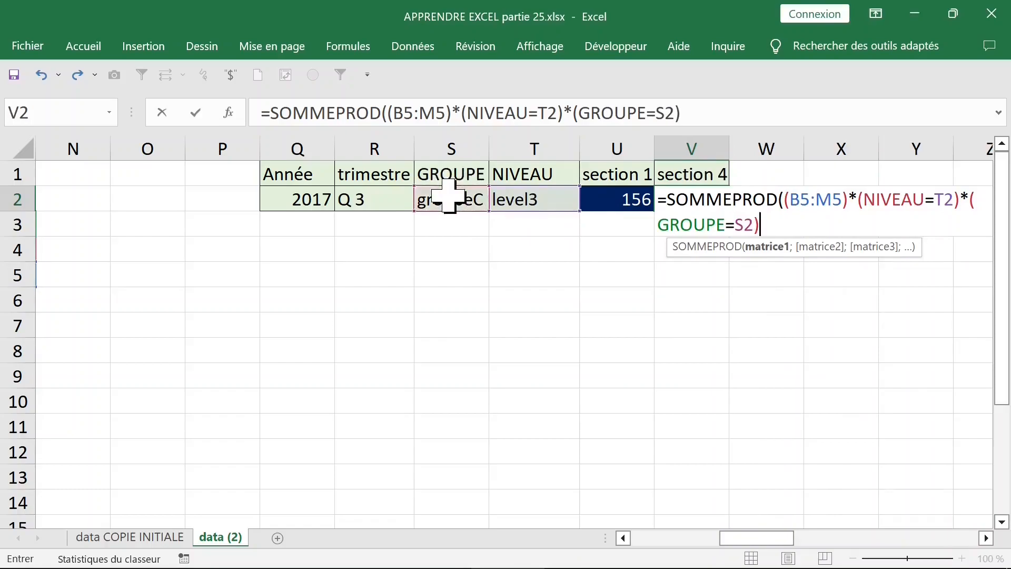
Multiply the formula by the condition that the named range trimestre equals R2.
text(*()
key(F3)
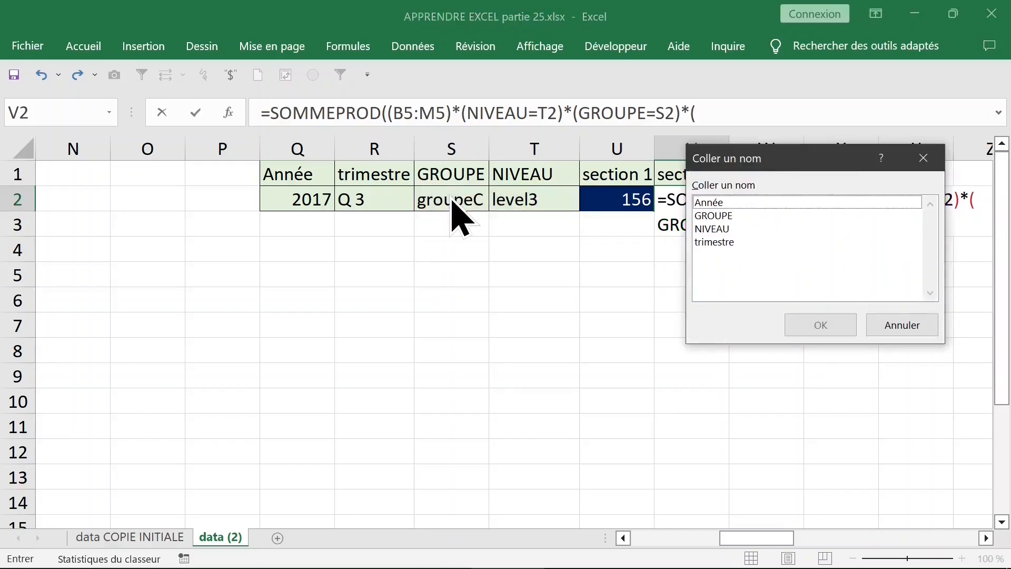
click(735, 242)
double_click(722, 242)
text(=)
click(391, 199)
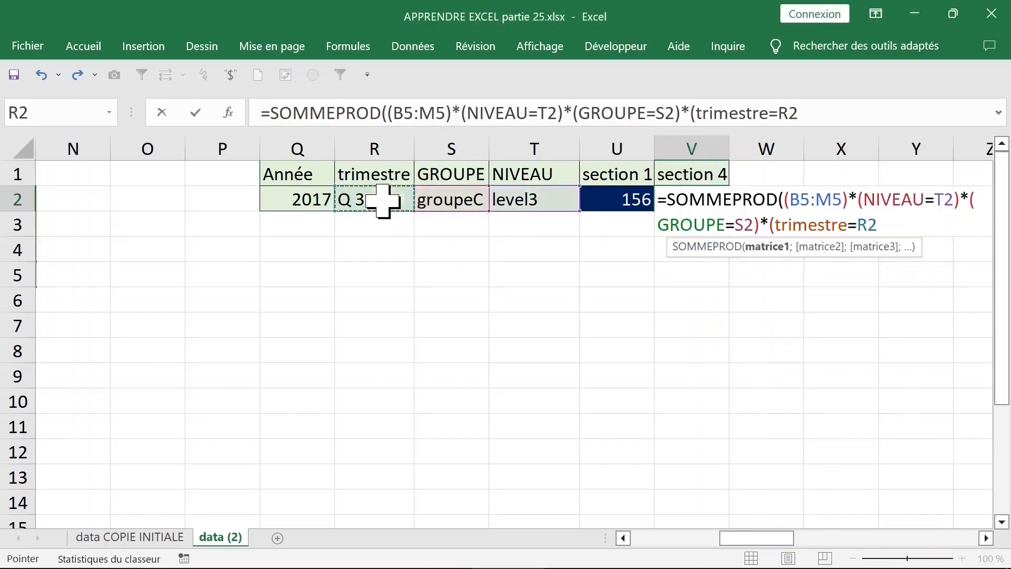
text())
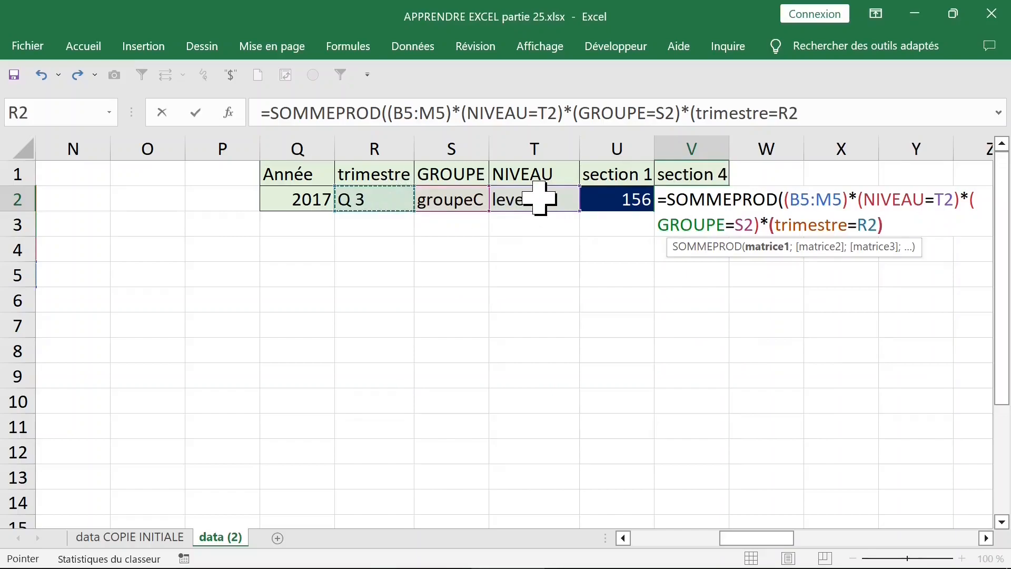
Add the final condition that the named range Année equals Q2, then close and enter the V2 formula.
text(*()
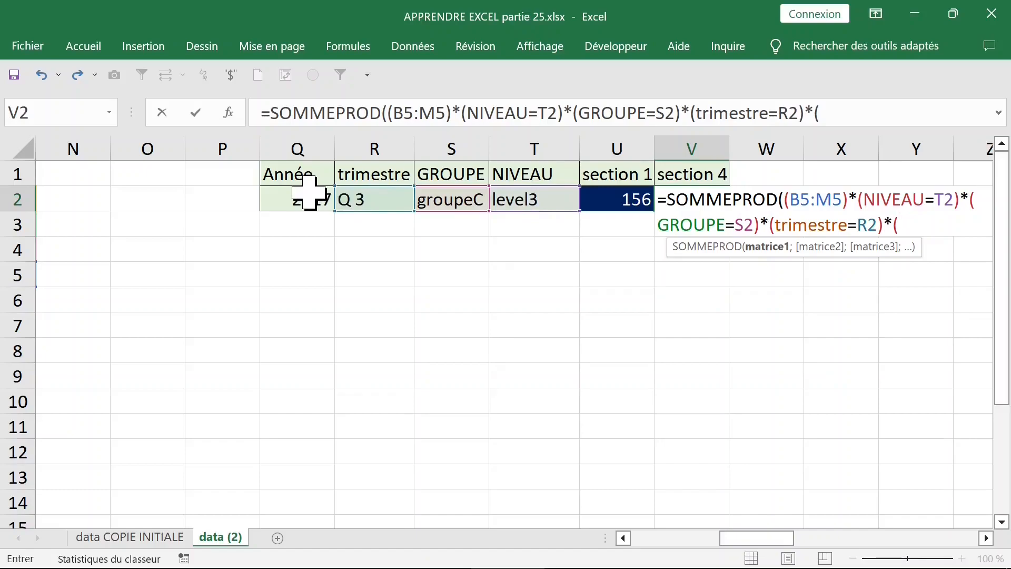
key(F3)
click(727, 204)
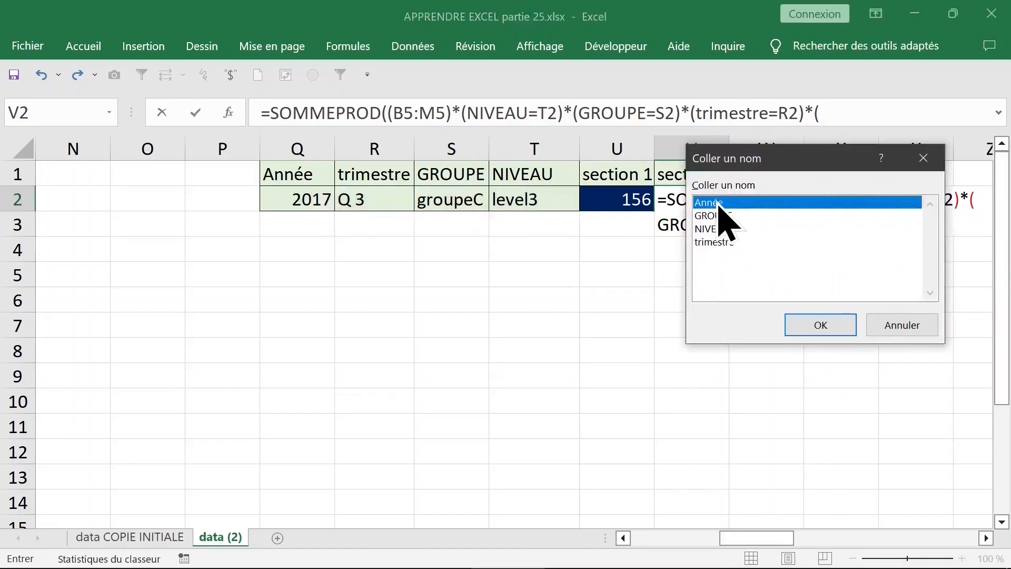
double_click(703, 202)
text(=)
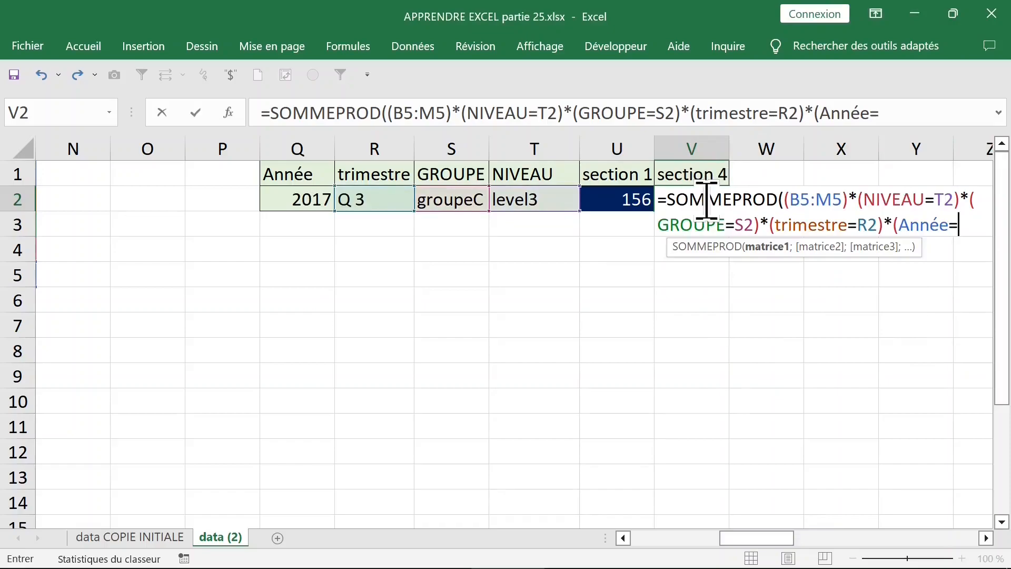
click(303, 199)
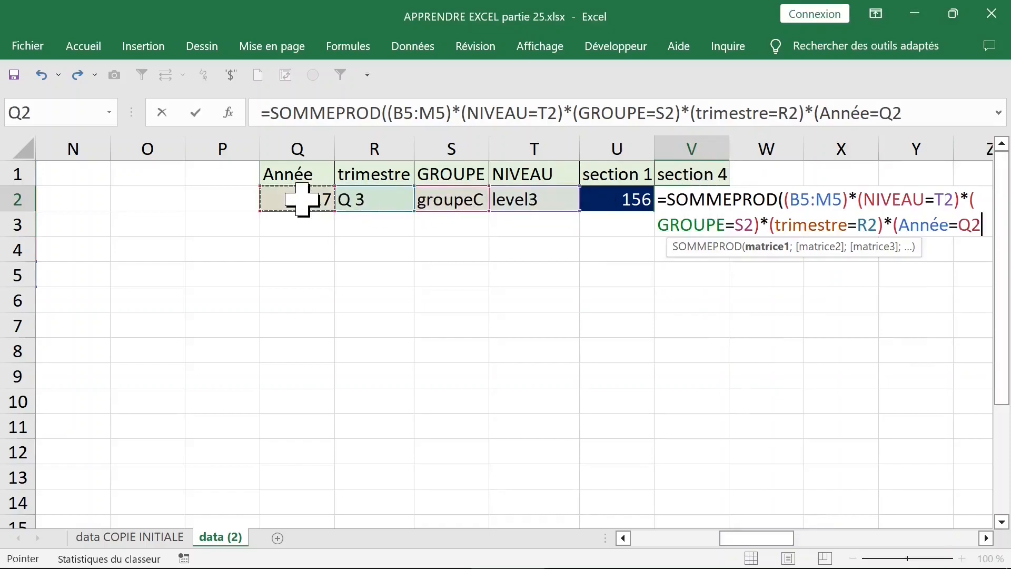
text())
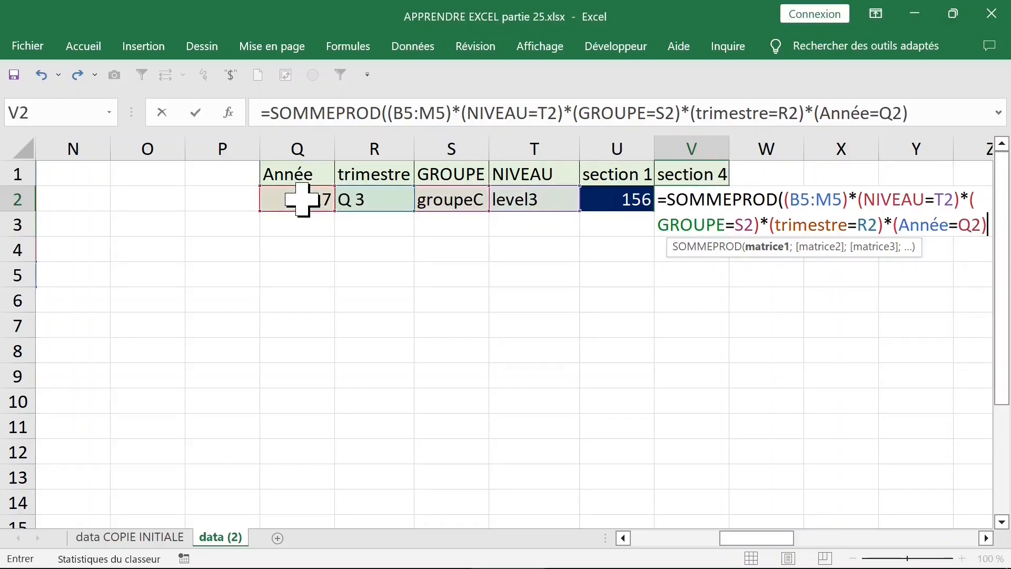
click(383, 114)
click(938, 112)
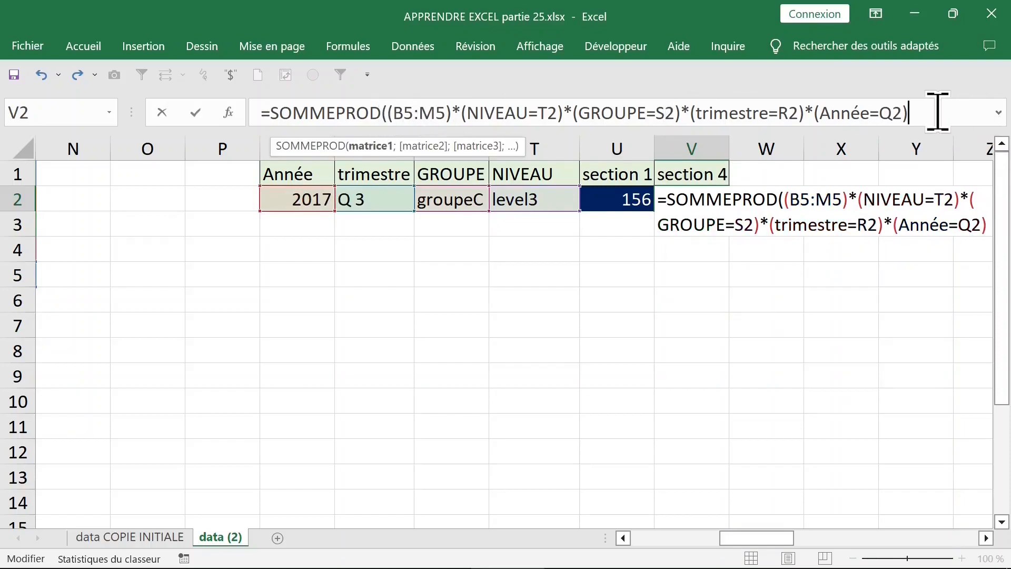
text())
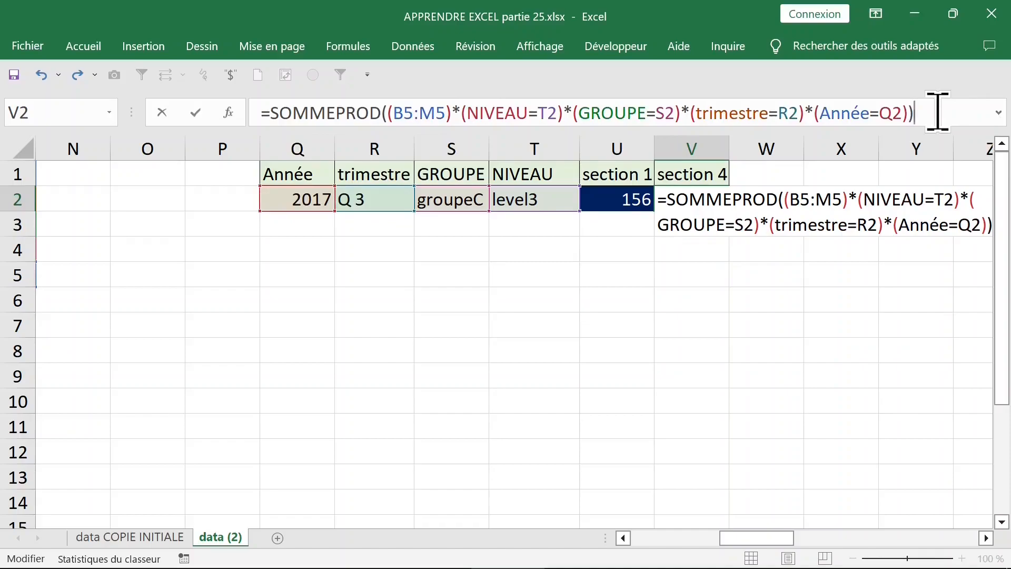
key(Return)
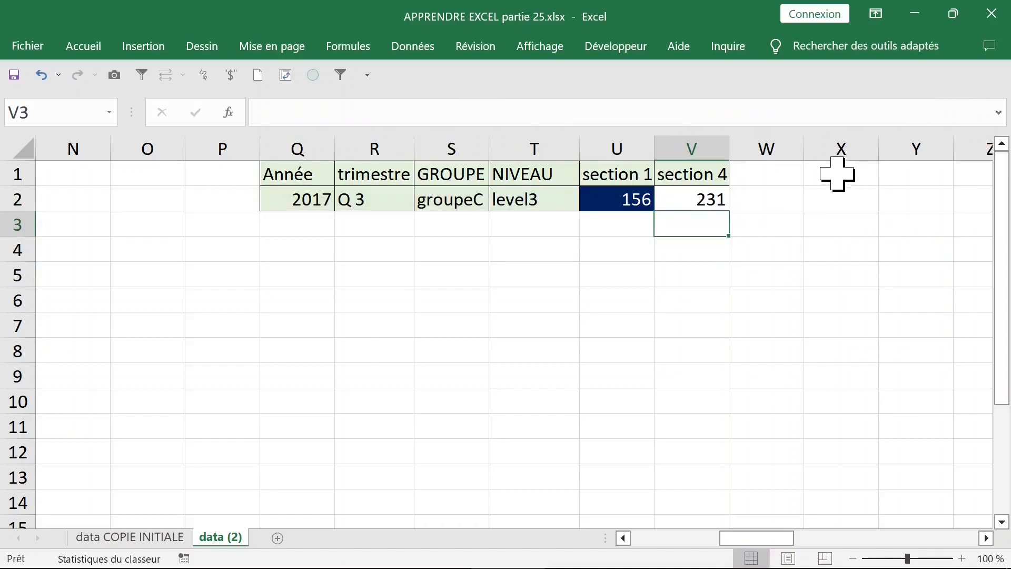
Hide data columns E through K to bring the 2017 Q 3 data closer to the lookup table.
click(685, 193)
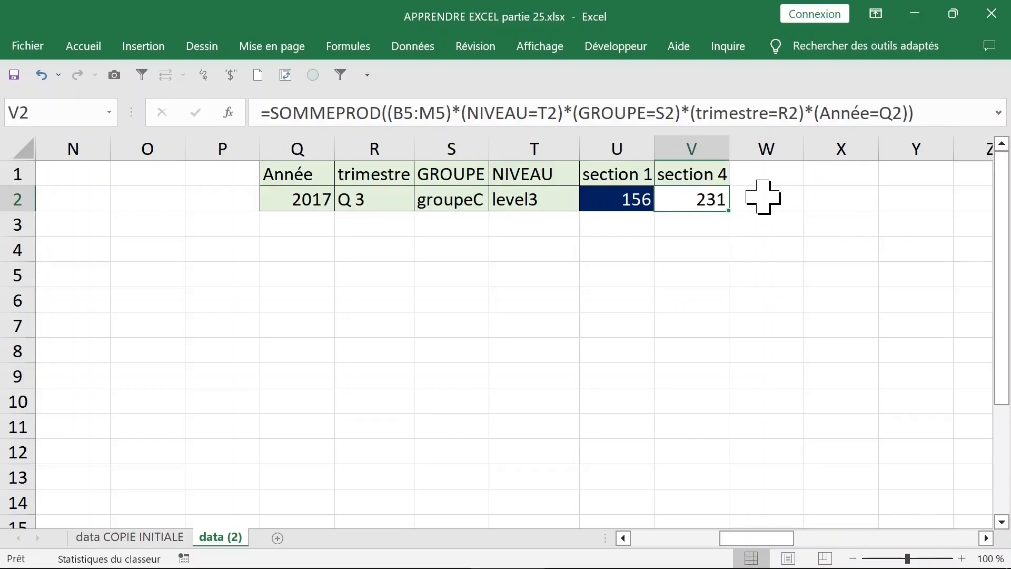
key(Left)
key(Left)
key(Left)
key(Left)
key(Left)
key(Left)
key(Left)
key(Left)
key(Left)
key(Left)
key(Left)
key(Left)
key(Left)
key(Left)
key(Left)
key(Left)
key(Left)
key(Left)
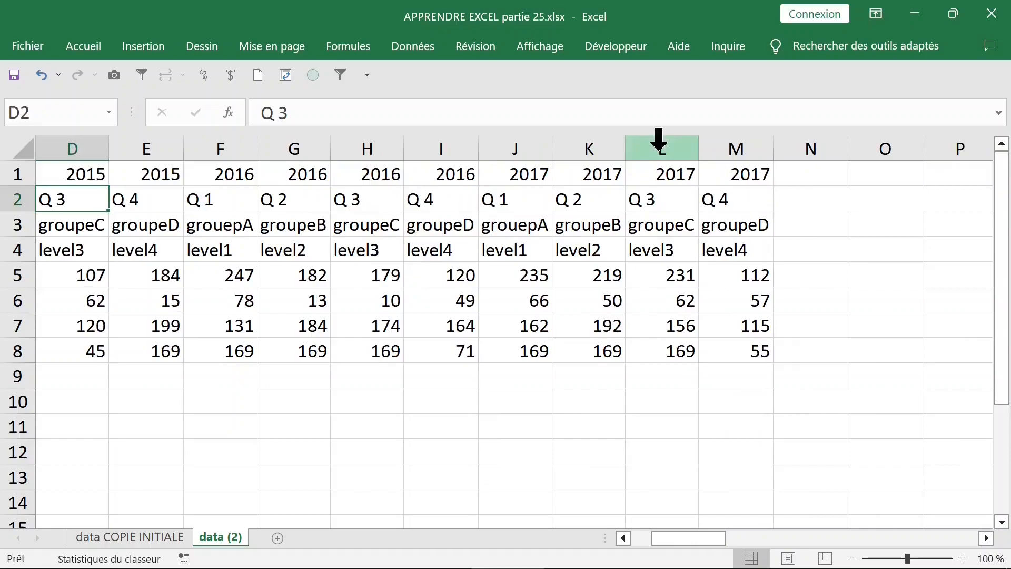
drag(153, 138, 520, 158)
right_click(510, 163)
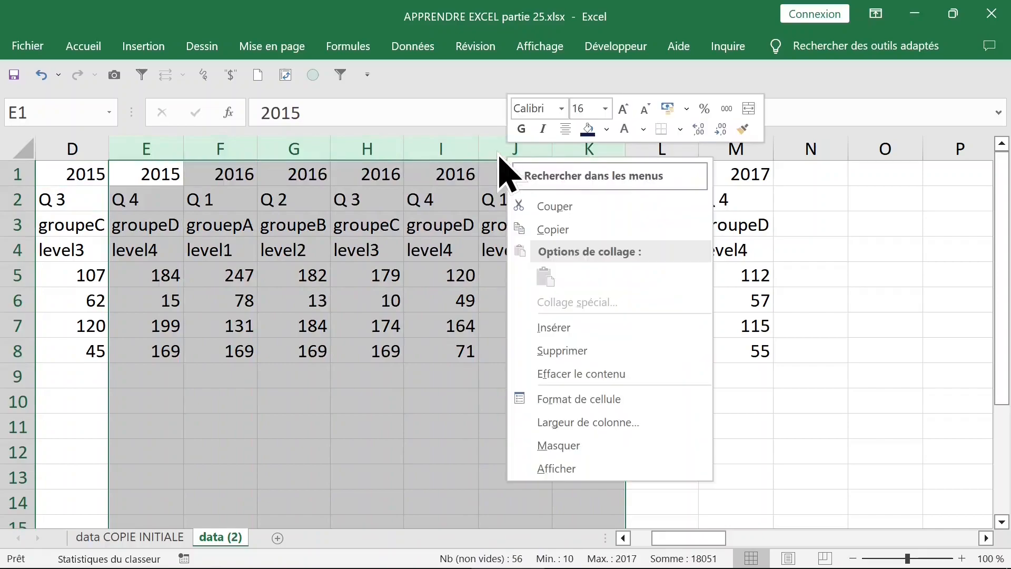
click(569, 448)
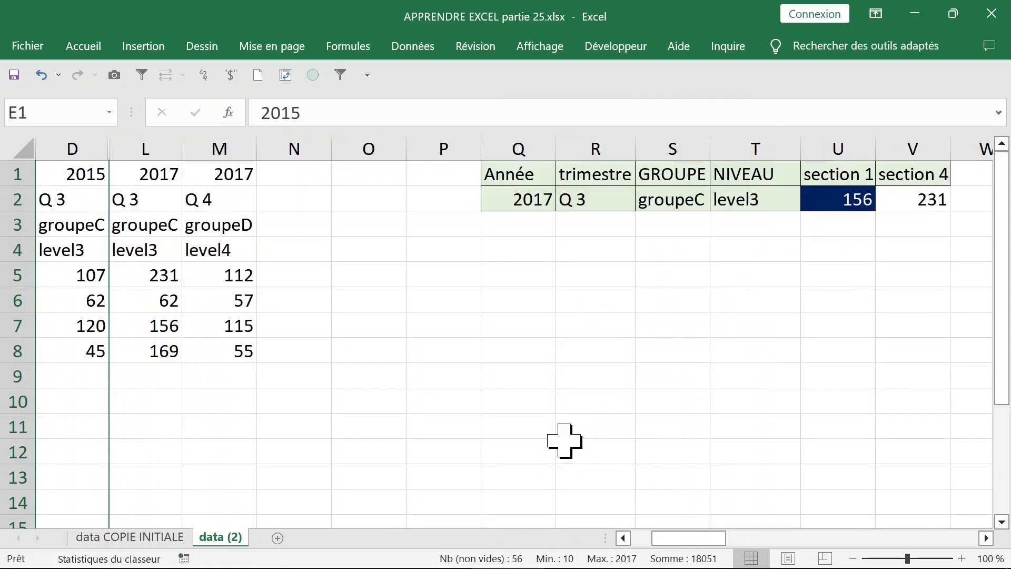
Compare the GROUPE, NIVEAU, section 1 and section 4 entries of column L with the lookup table's criteria and results.
click(394, 271)
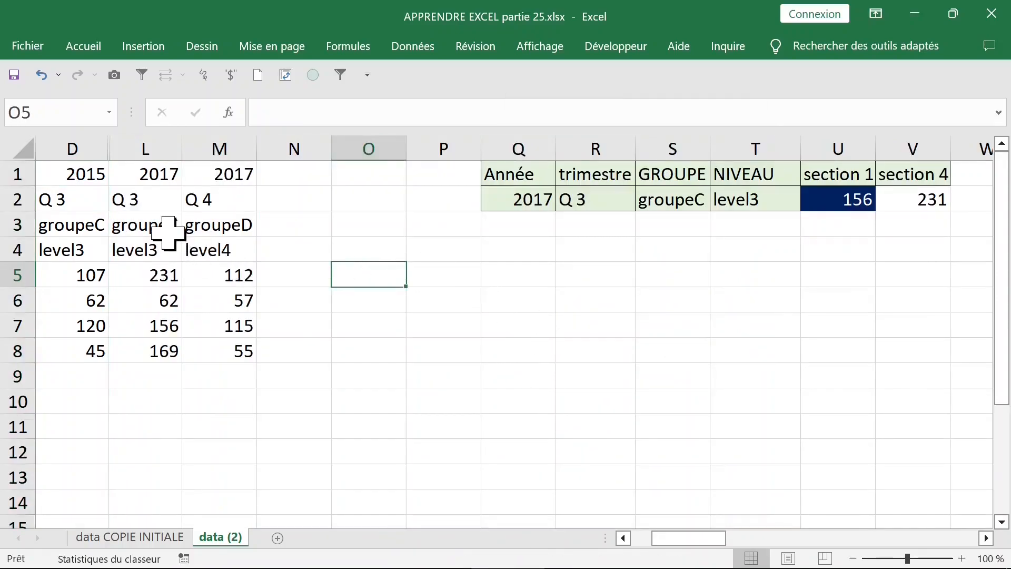
click(142, 225)
click(676, 202)
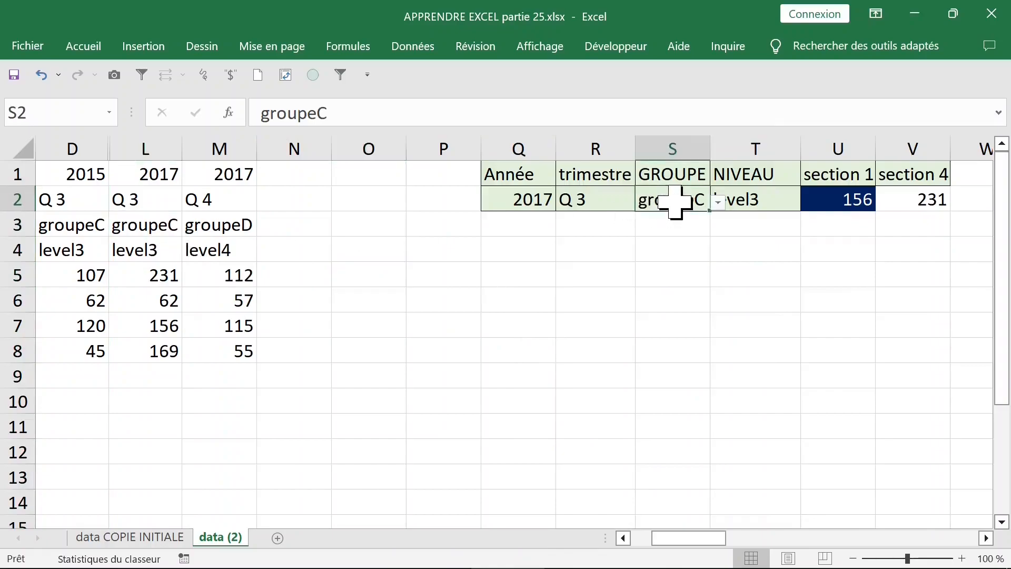
click(151, 249)
click(760, 201)
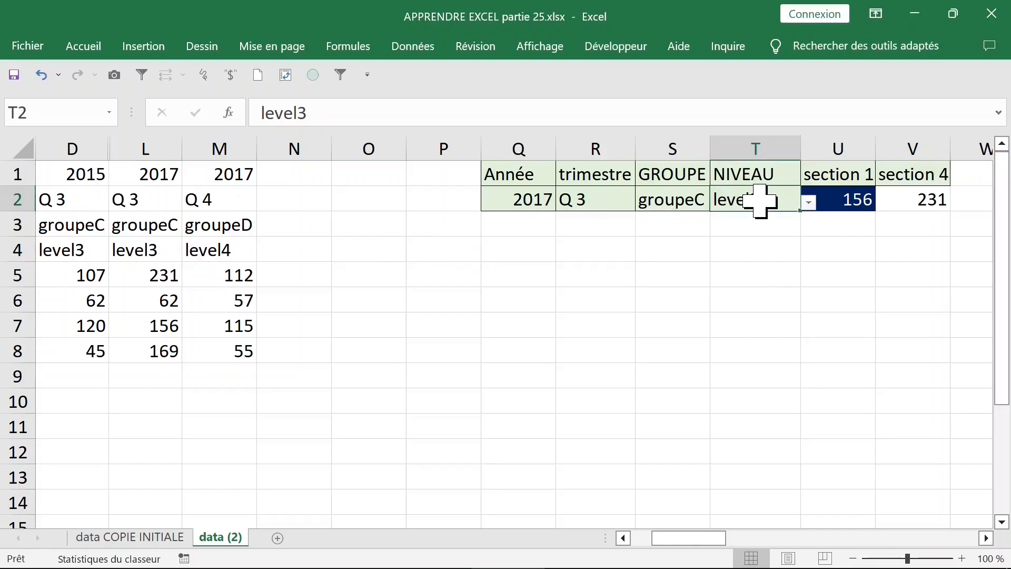
click(159, 331)
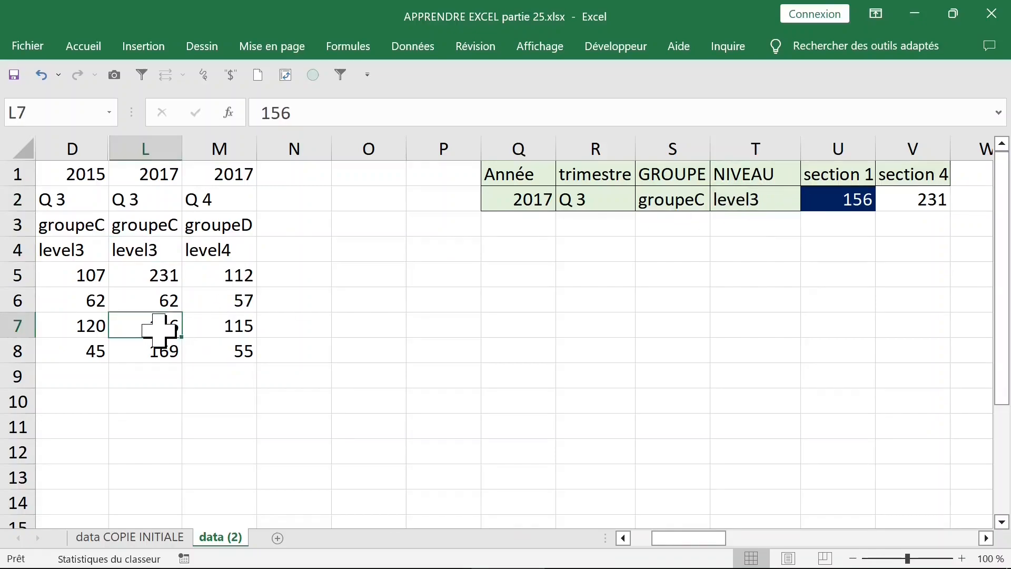
click(887, 199)
click(155, 275)
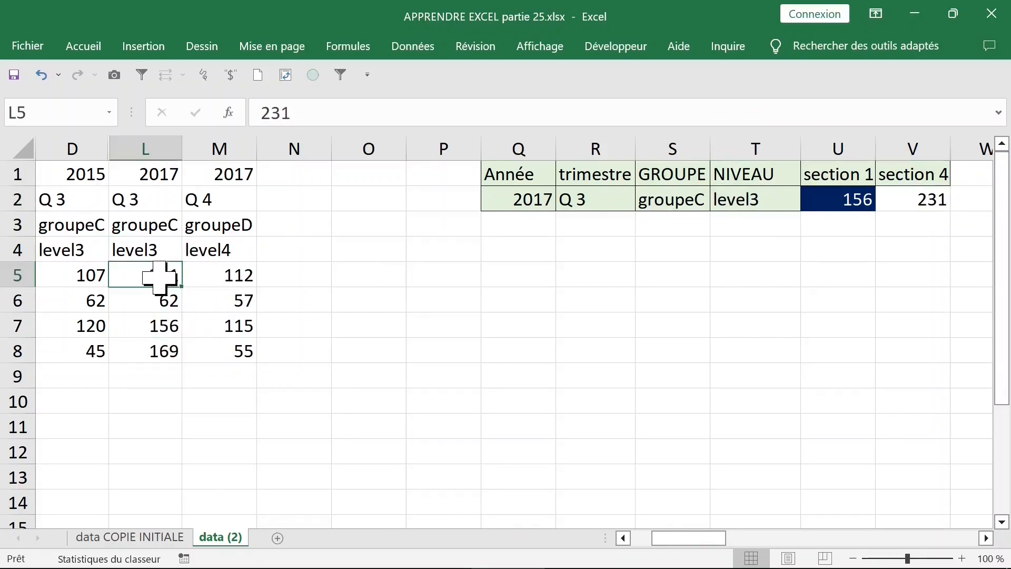
Check the section 4 row label in A5 and hide the empty column O.
key(Home)
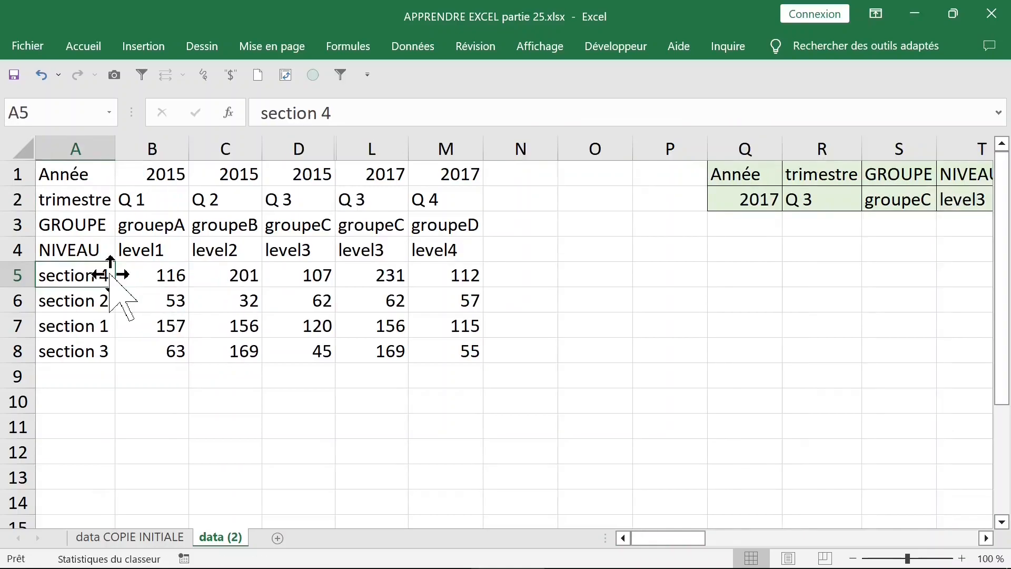
right_click(595, 149)
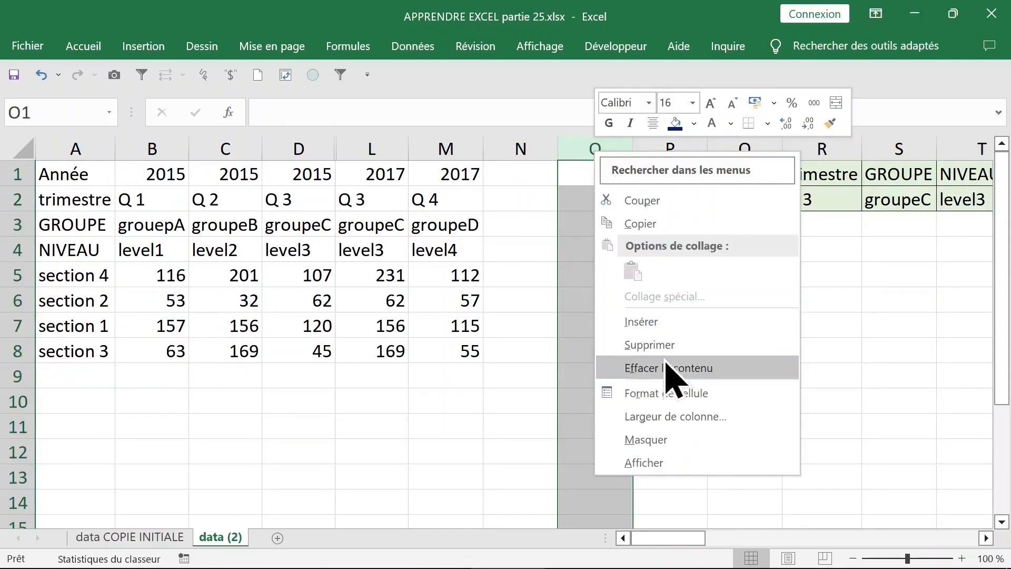
click(664, 442)
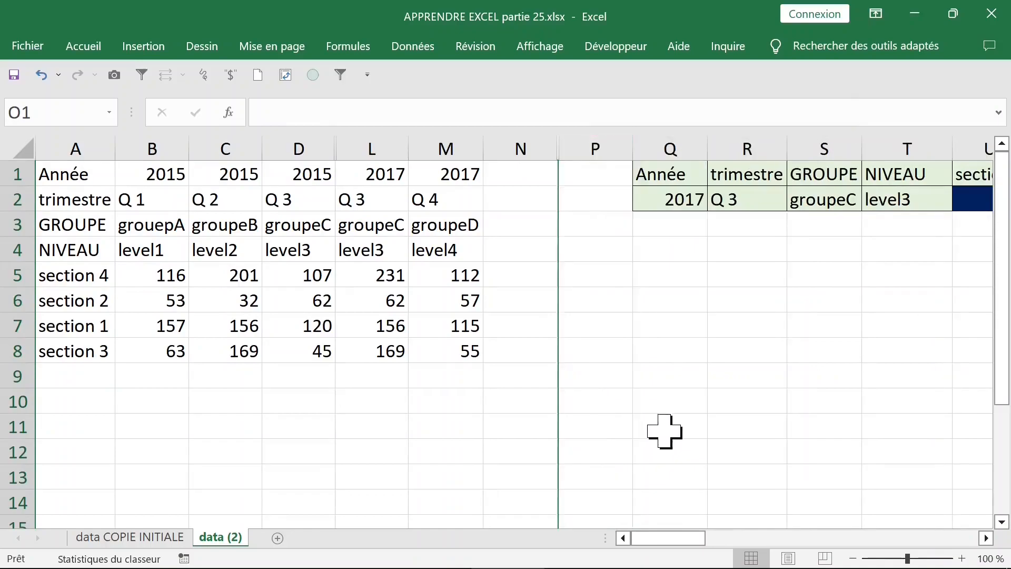